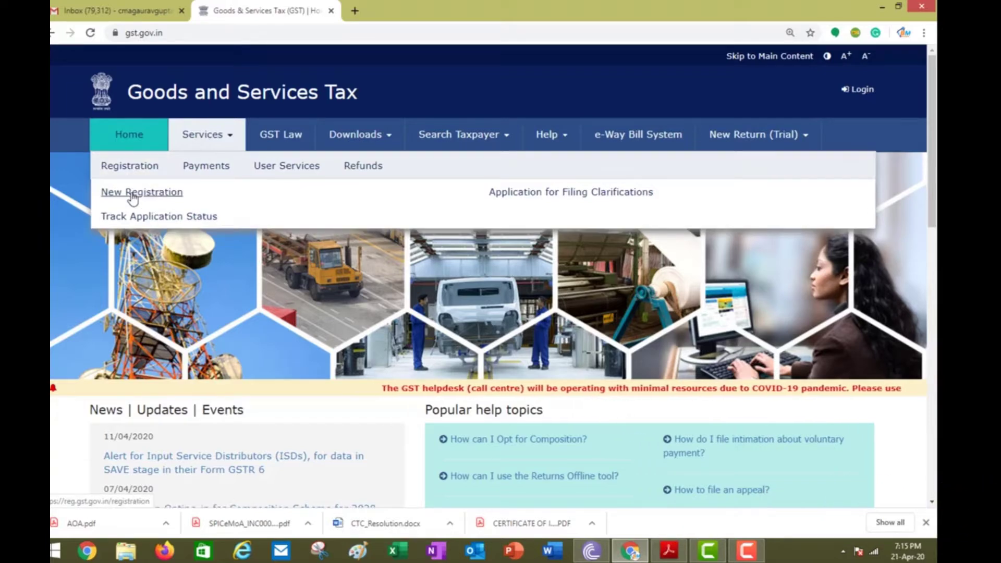
- Start a new registration as a Taxpayer in Delhi, district West Delhi
left_click(132, 195)
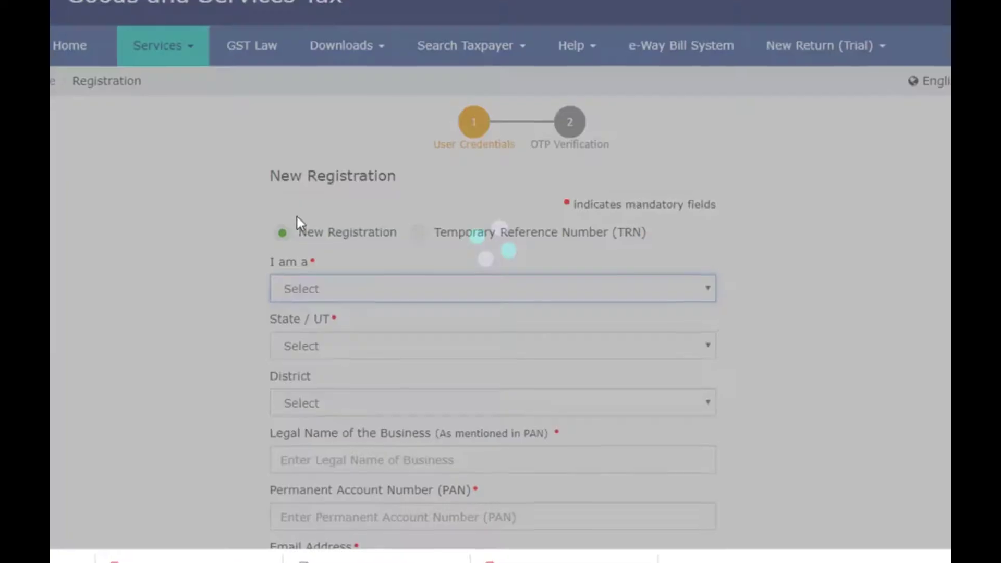
scroll(256, 248, "down", 3)
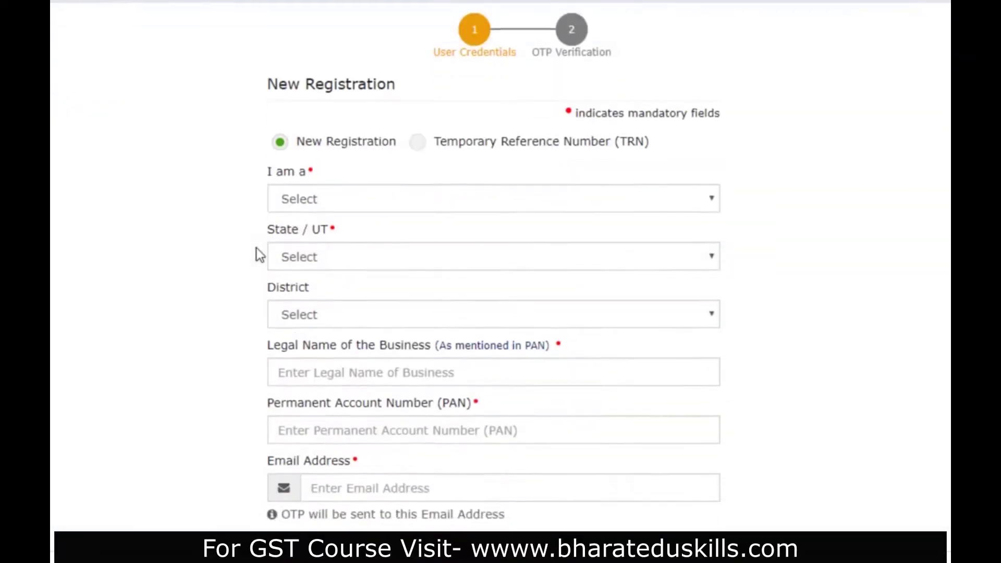
left_click(364, 121)
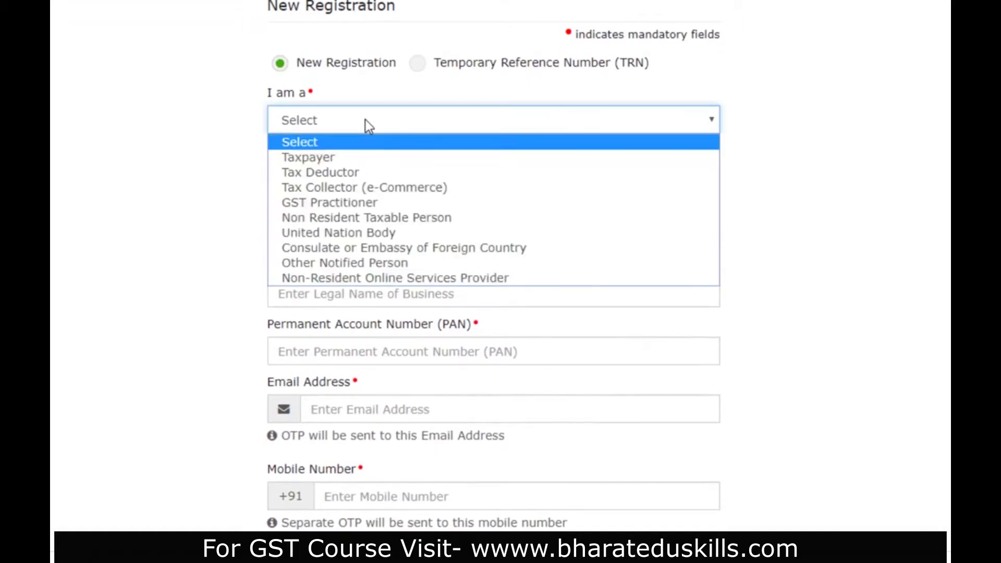
left_click(359, 160)
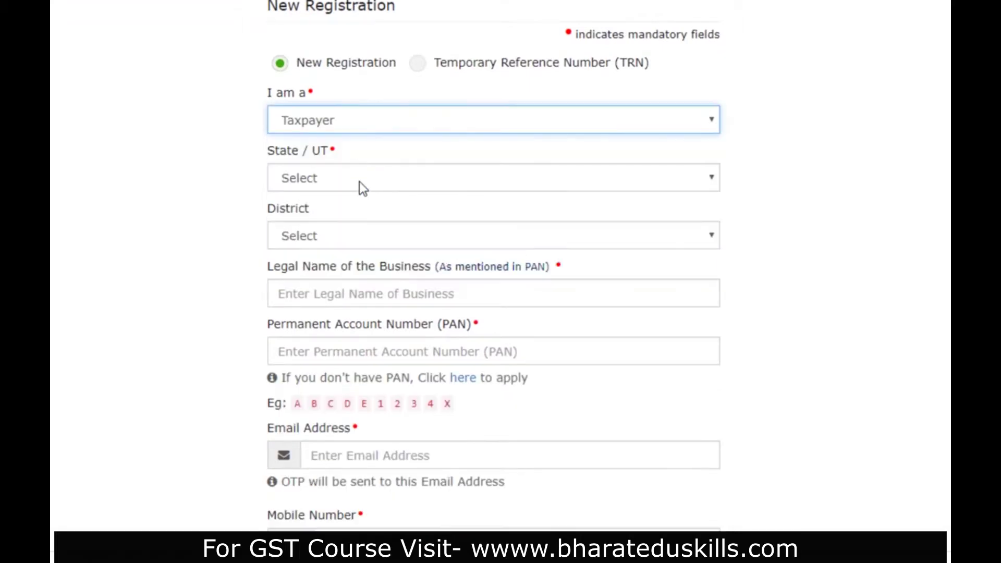
left_click(363, 188)
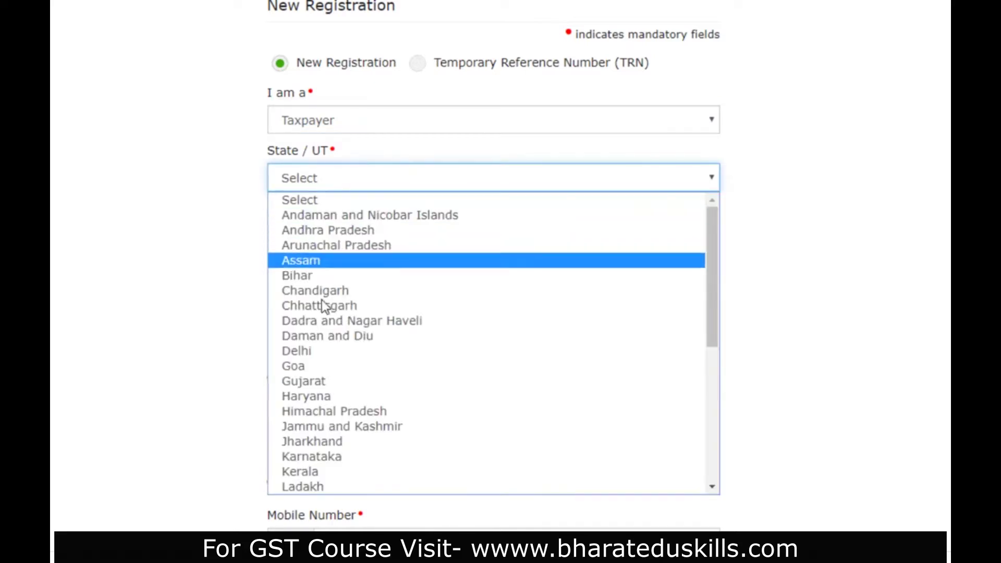
left_click(321, 351)
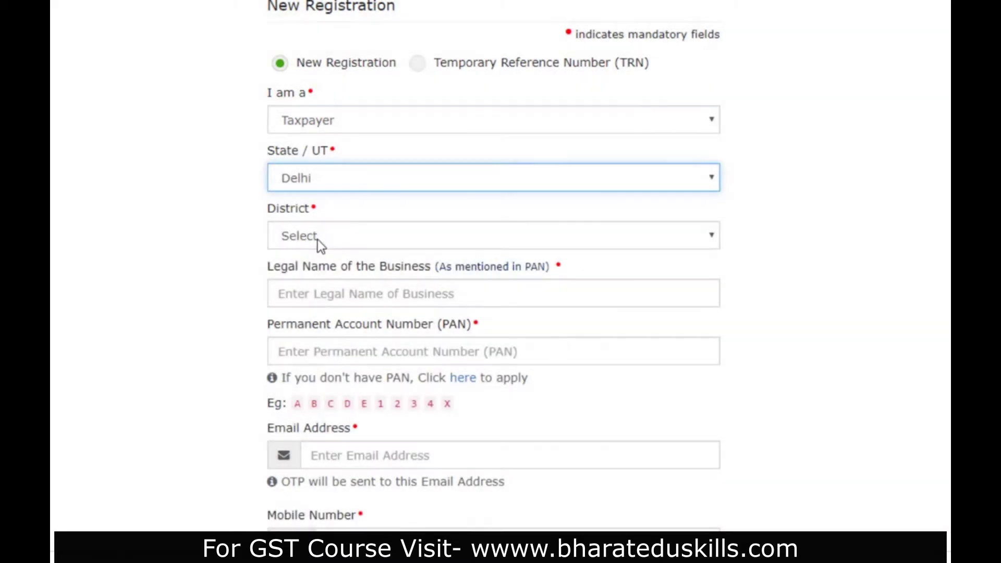
left_click(322, 236)
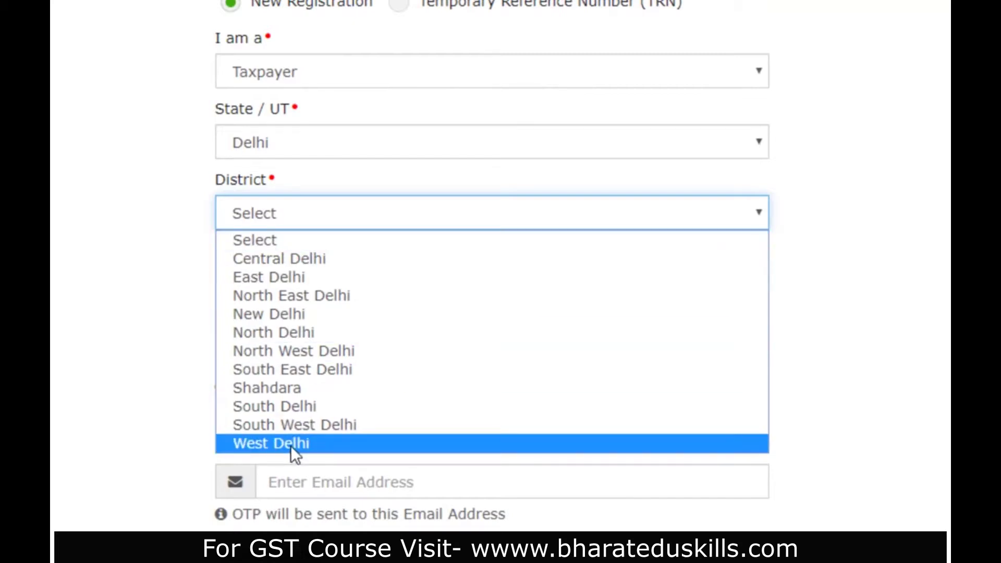
left_click(289, 445)
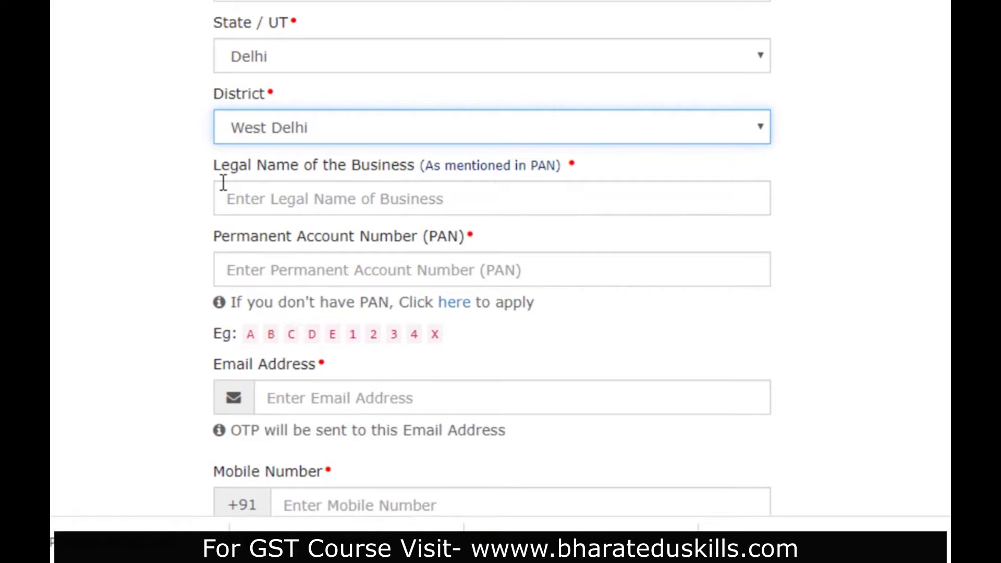
- Paste the company's legal name and PAN, fill the saved e-mail, and enter the captcha
left_click(434, 200)
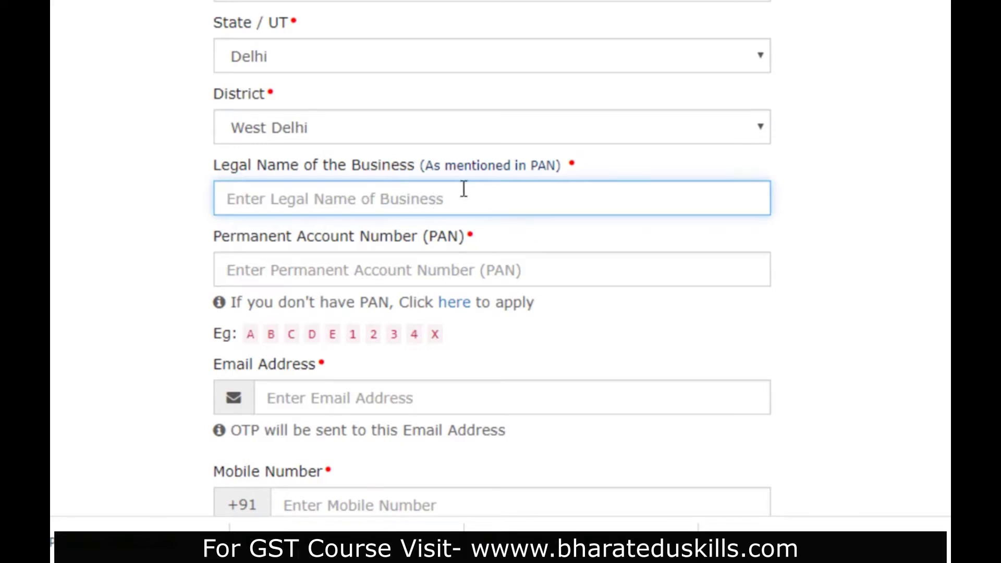
type("RIGHT11 ONLINE VENTURES PRIVATE LIMITED")
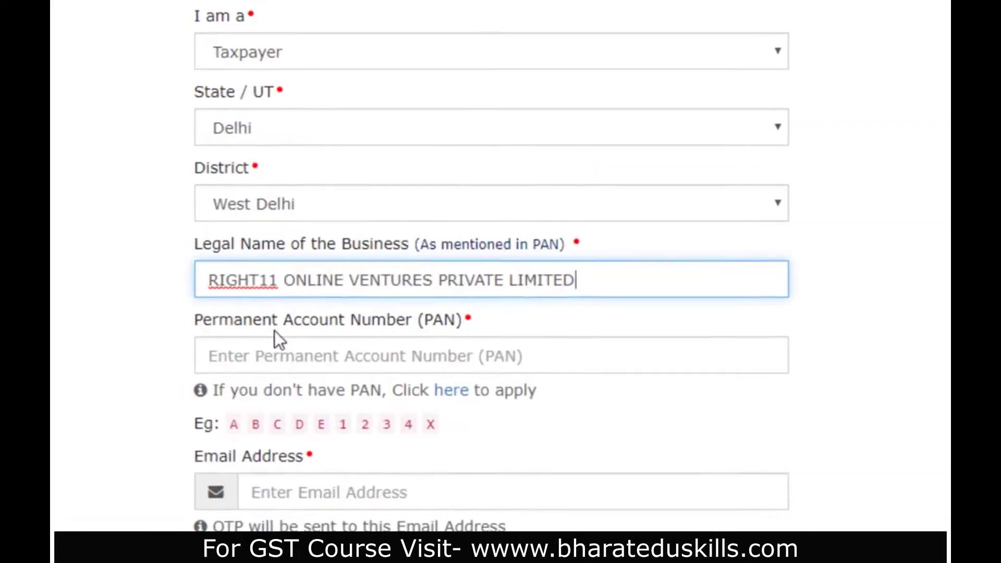
left_click(292, 273)
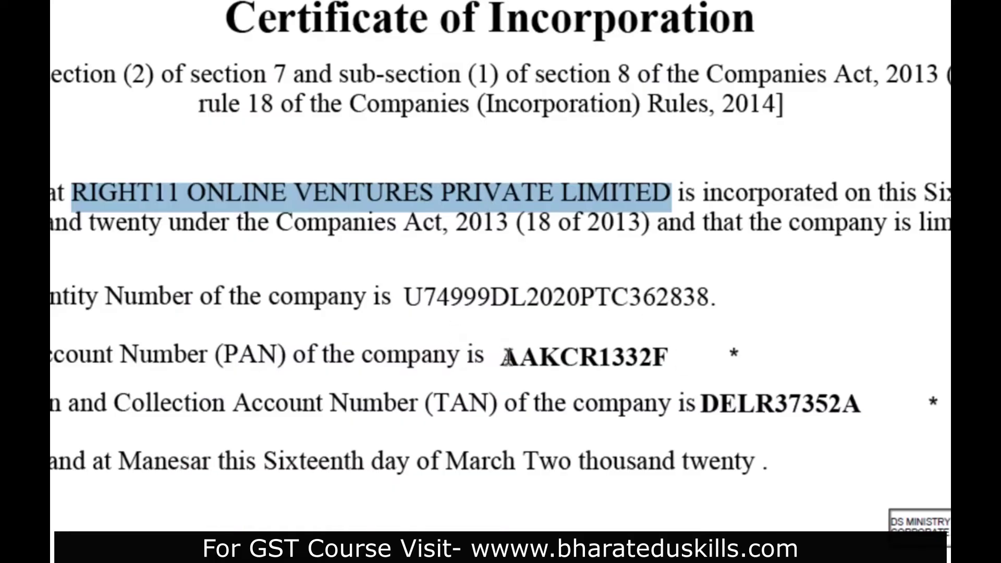
left_click_drag(501, 357, 672, 360)
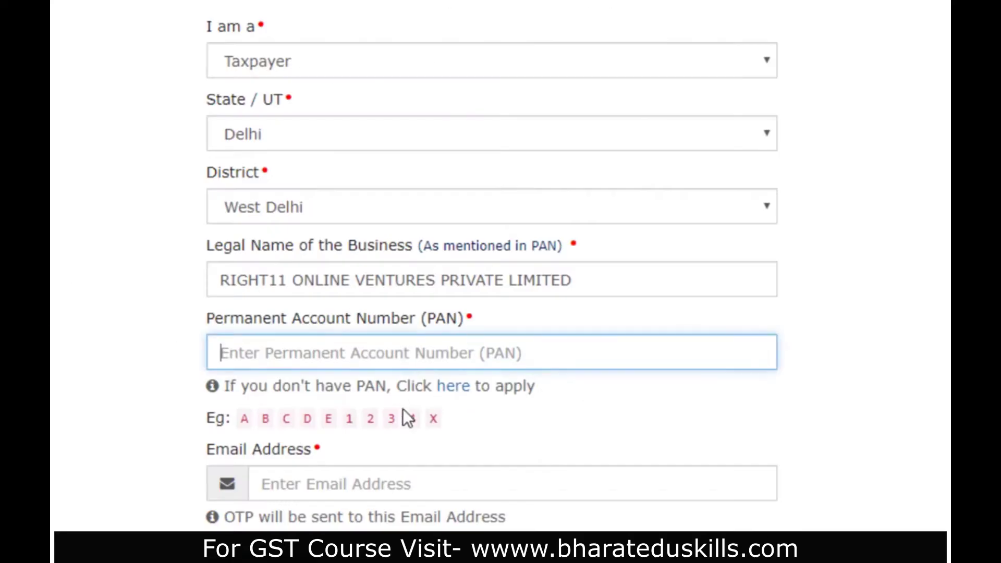
left_click(431, 480)
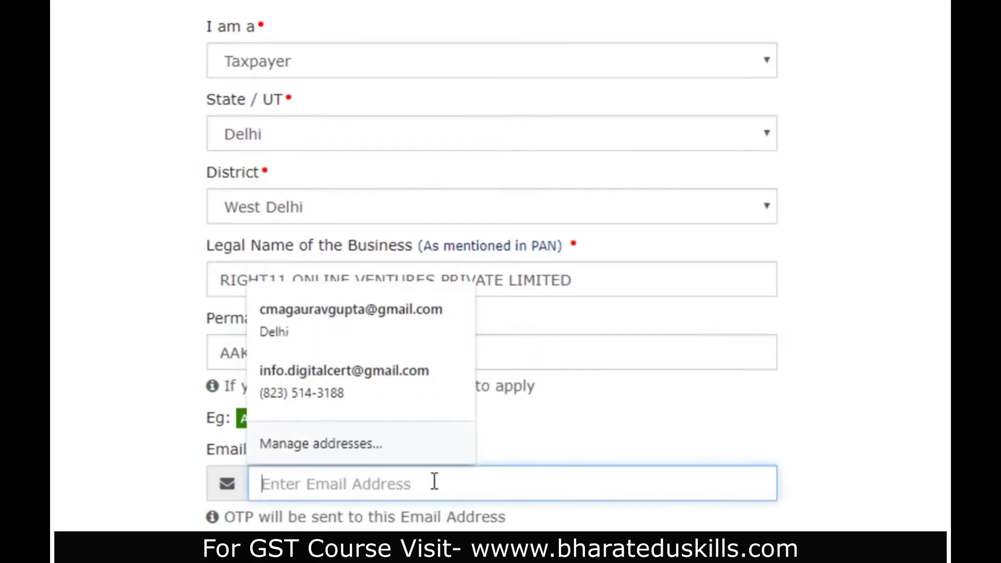
left_click(448, 322)
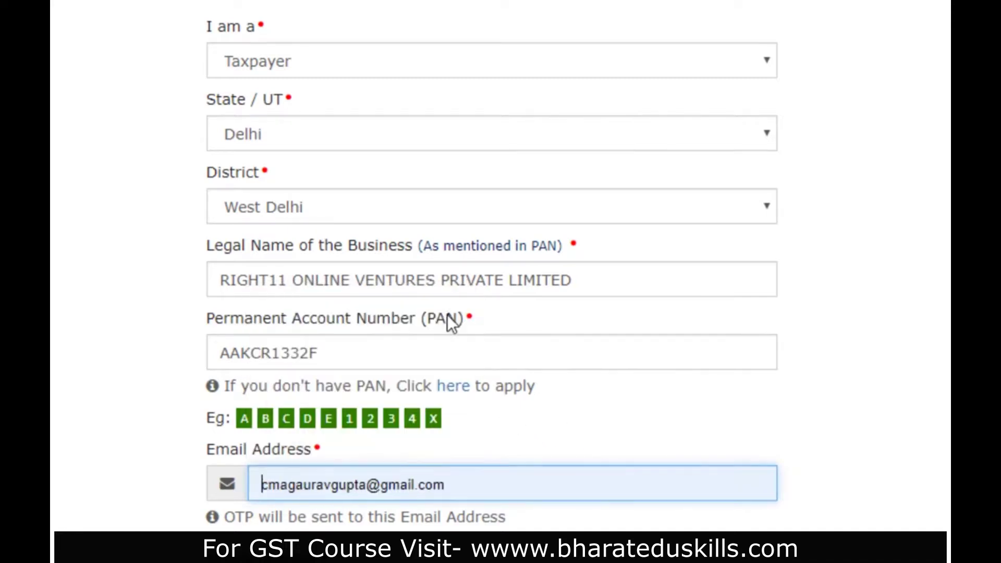
scroll(495, 494, "down", 4)
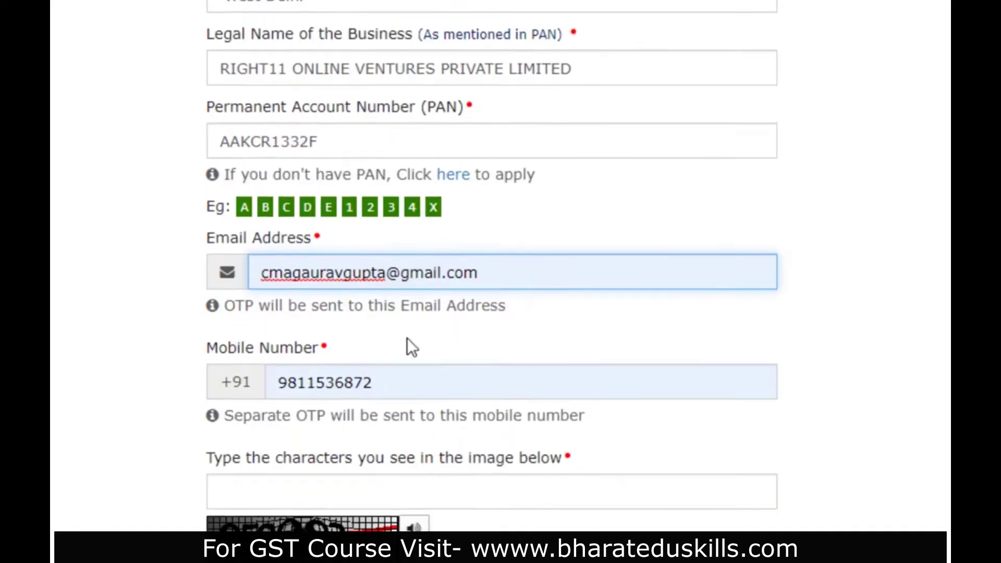
left_click(339, 486)
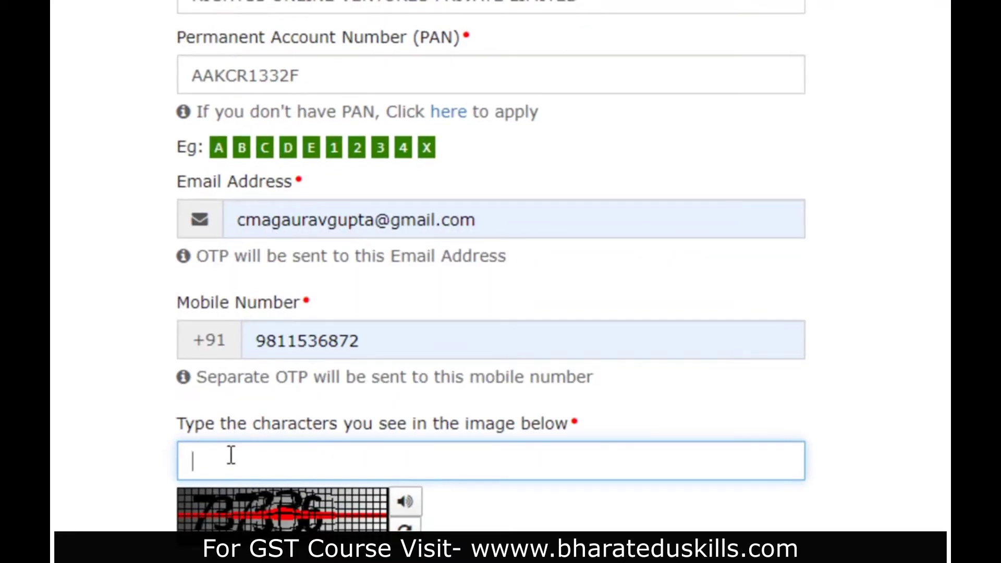
type("737336")
- Submit Part A after verifying the mobile and email OTPs, then select the issued TRN
key("Return")
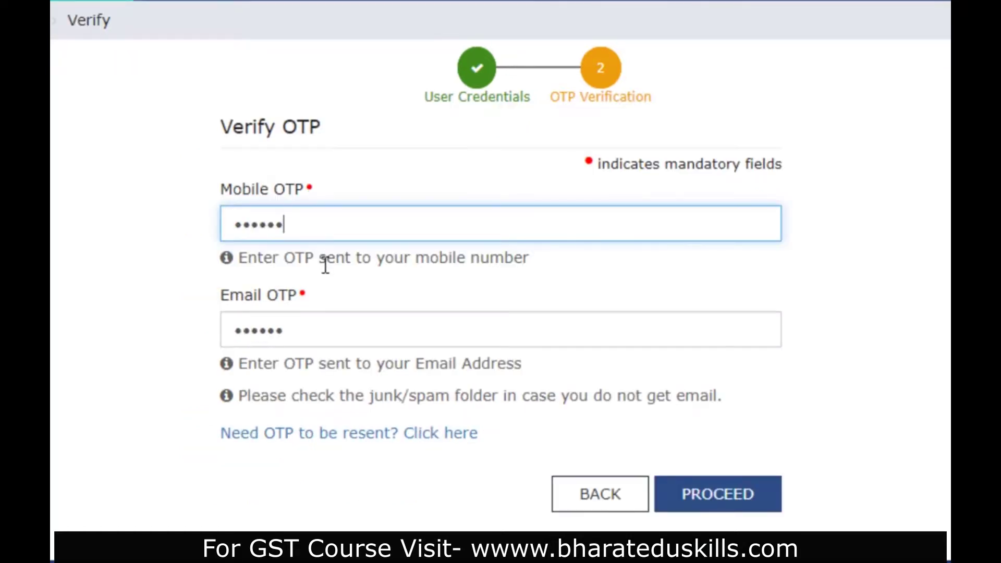
left_click(746, 509)
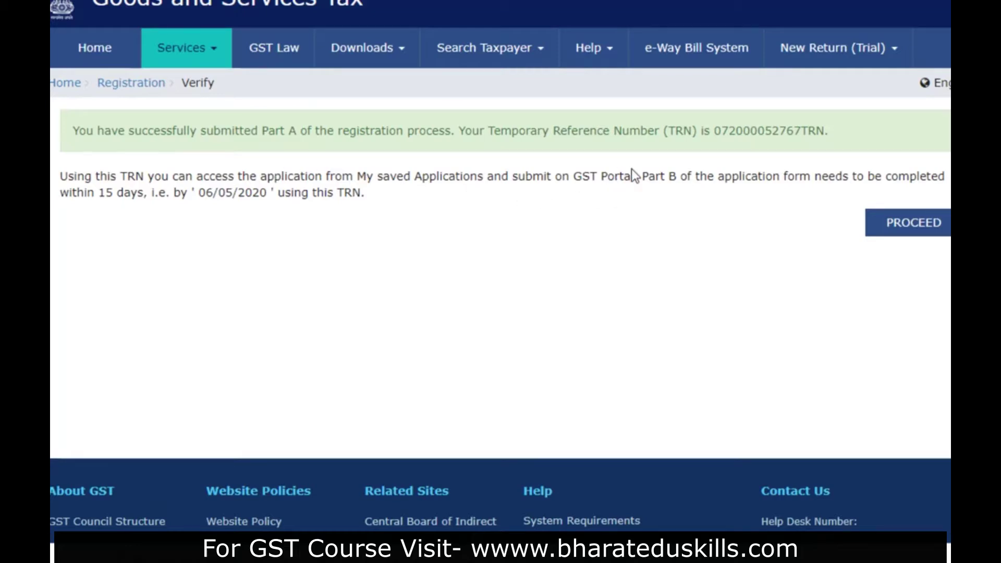
left_click_drag(715, 130, 778, 130)
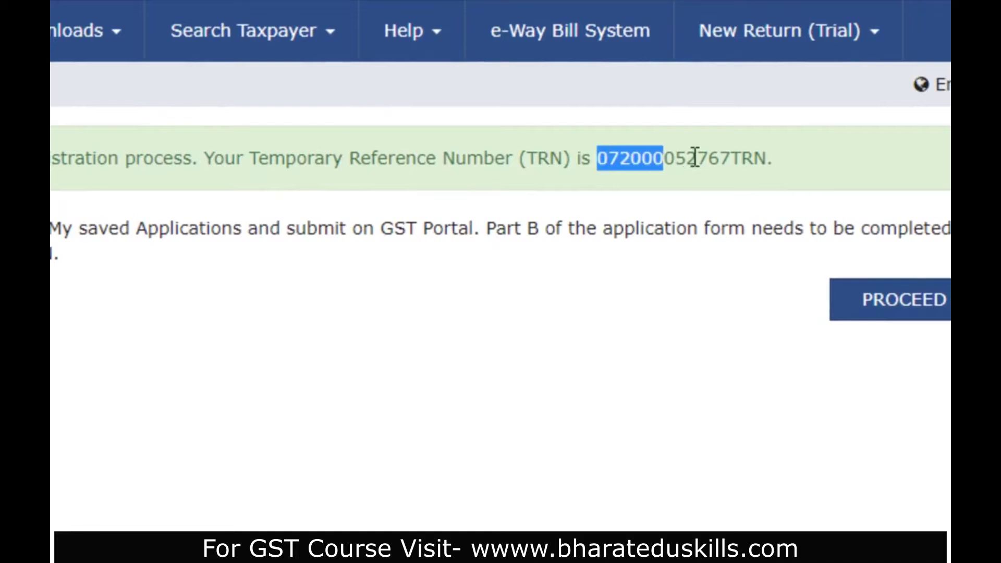
left_click_drag(695, 156, 764, 156)
key("ctrl+c")
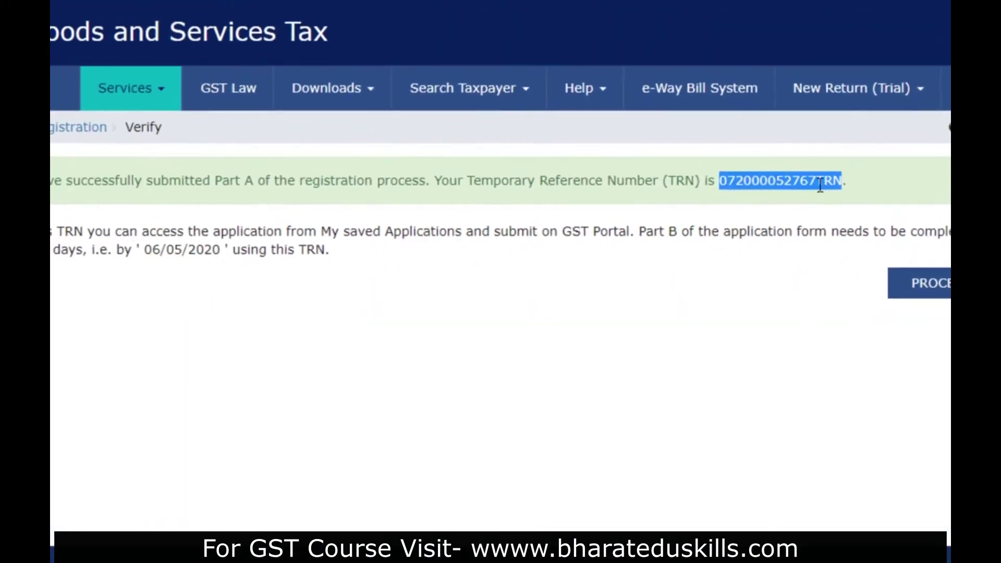
- Log in with the copied TRN and captcha, then verify with the mobile/email OTP
left_click(921, 292)
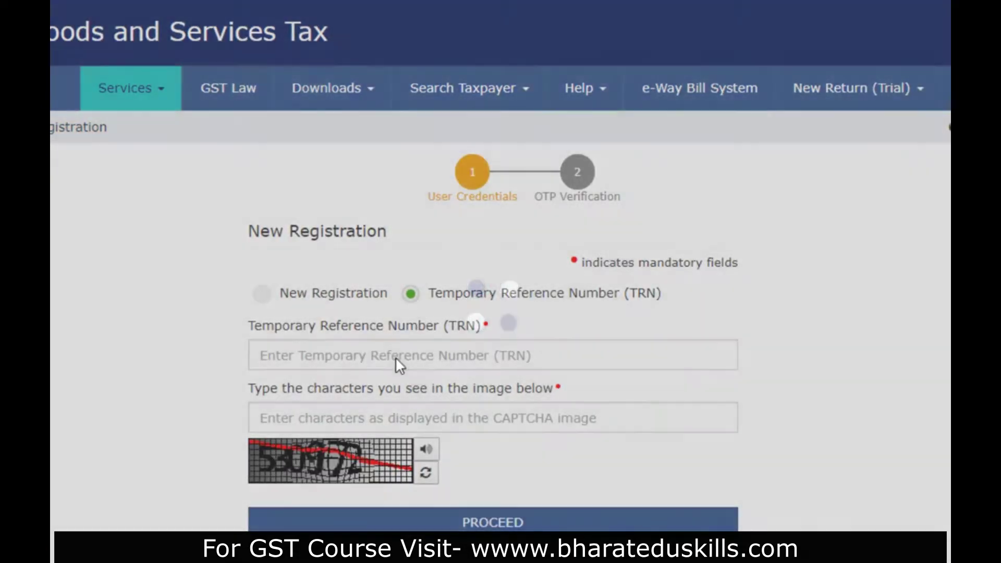
left_click(397, 356)
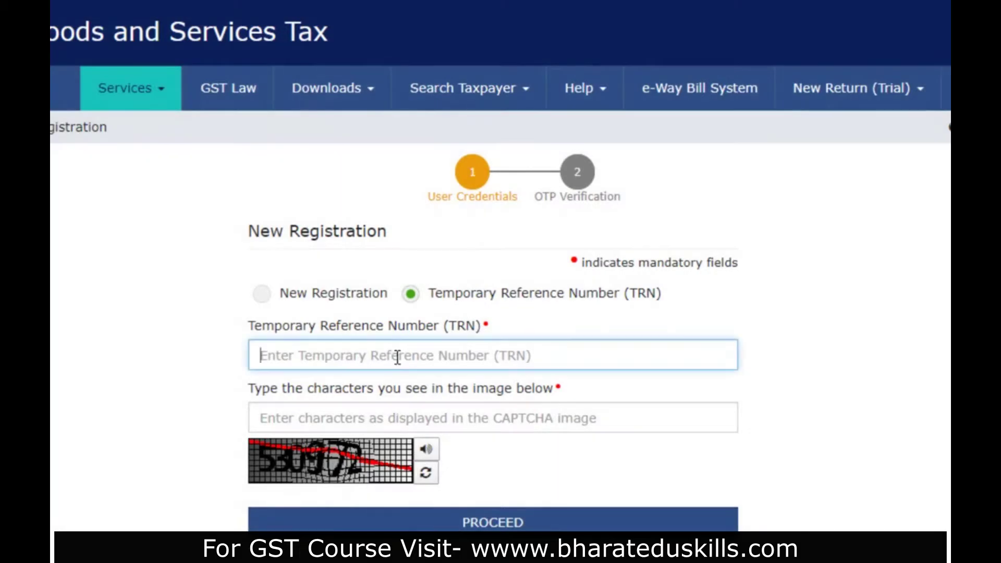
key("ctrl+v")
left_click(398, 407)
type("530972")
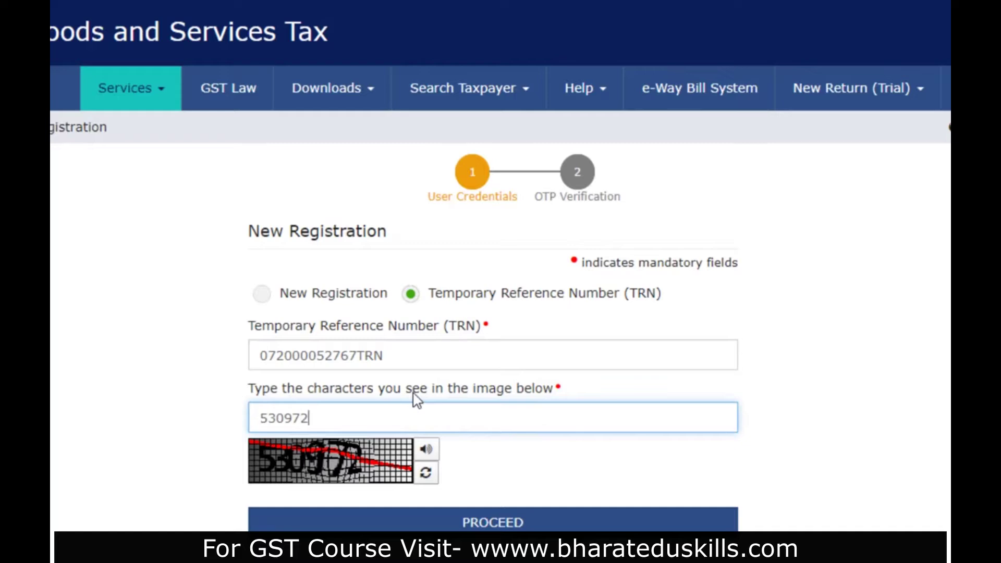
left_click(474, 519)
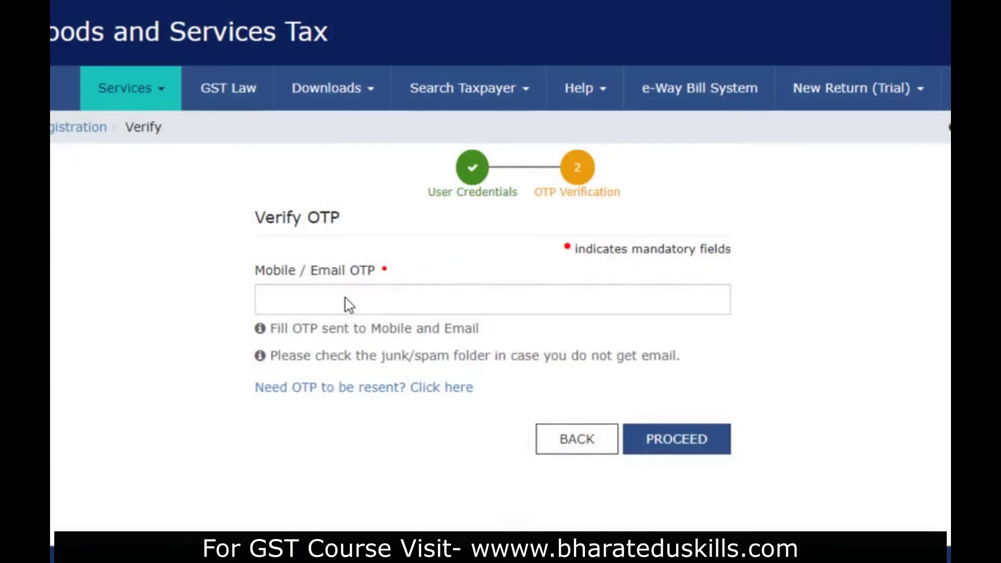
left_click(346, 300)
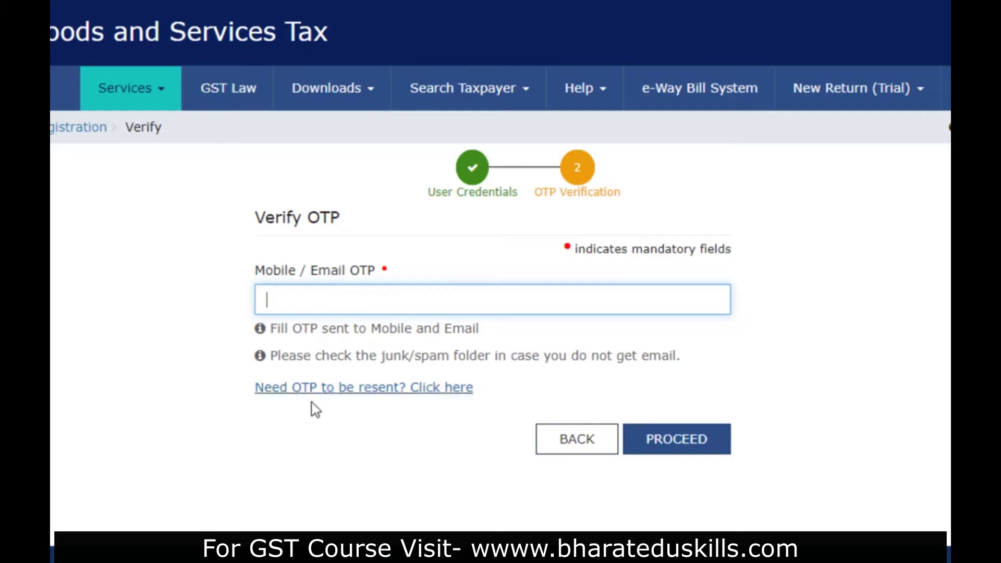
type("••••••")
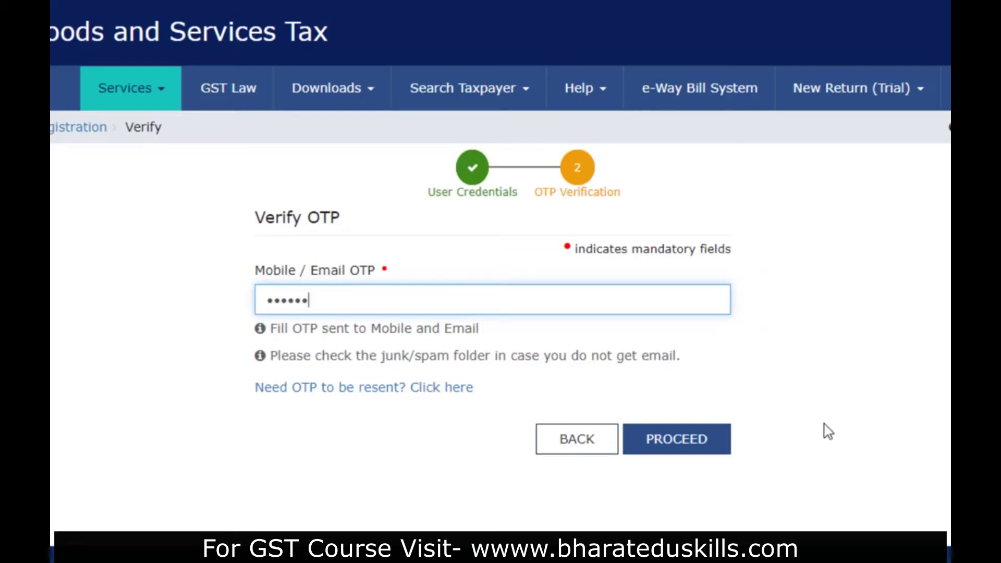
left_click(686, 441)
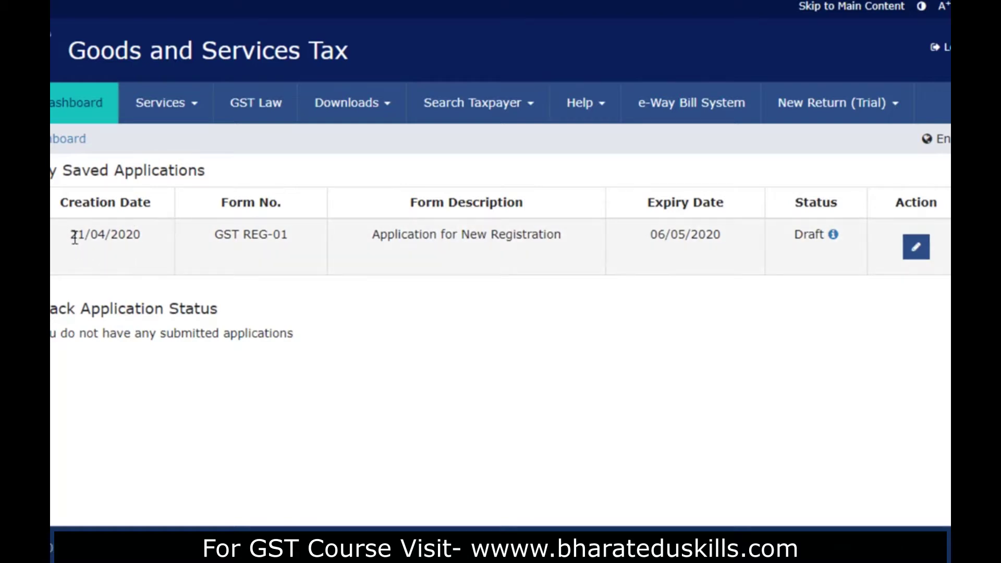
- Check the GST REG-01 draft's dates, expiring 06/05/2020, and open it for editing
left_click_drag(71, 237, 146, 244)
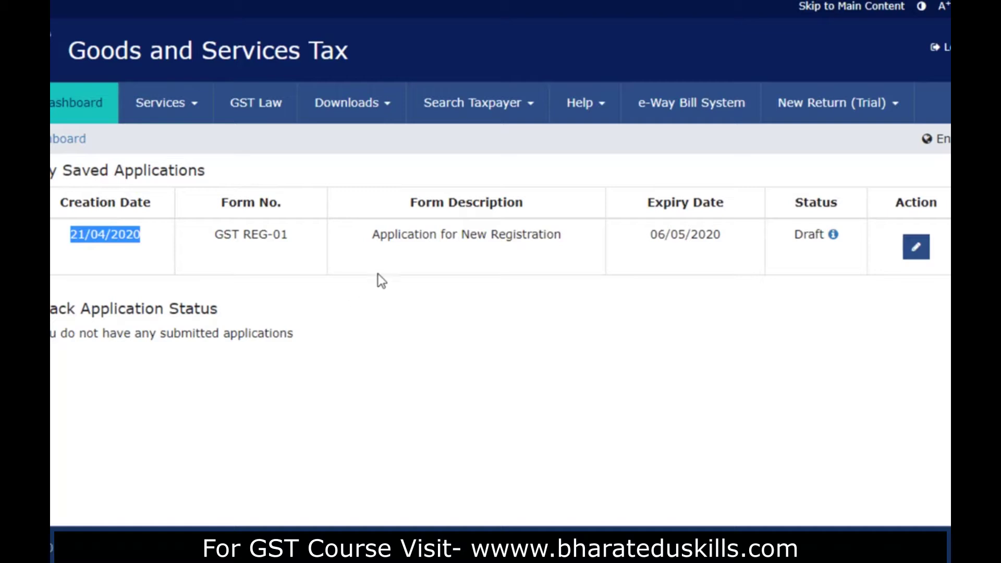
left_click_drag(207, 237, 306, 236)
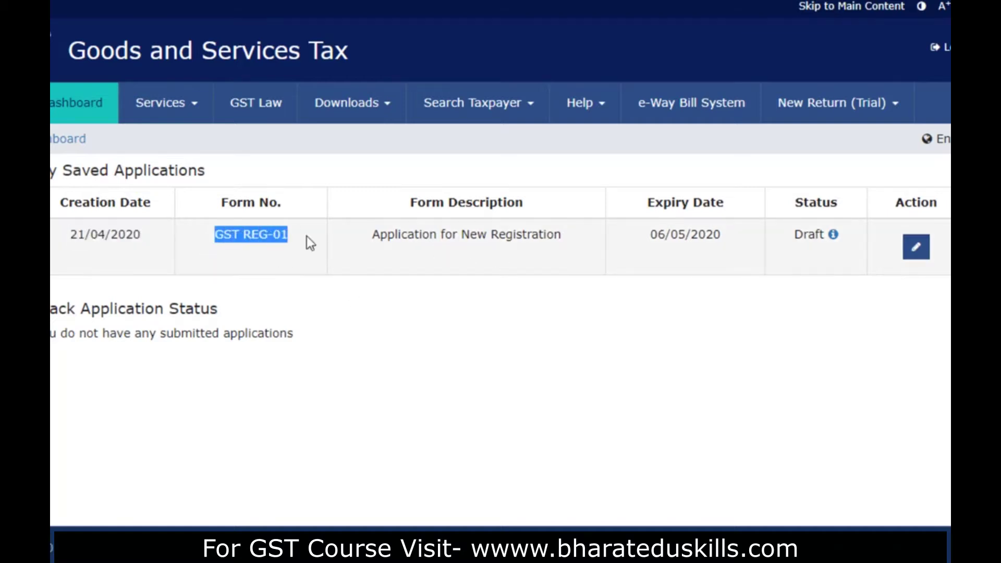
left_click(554, 401)
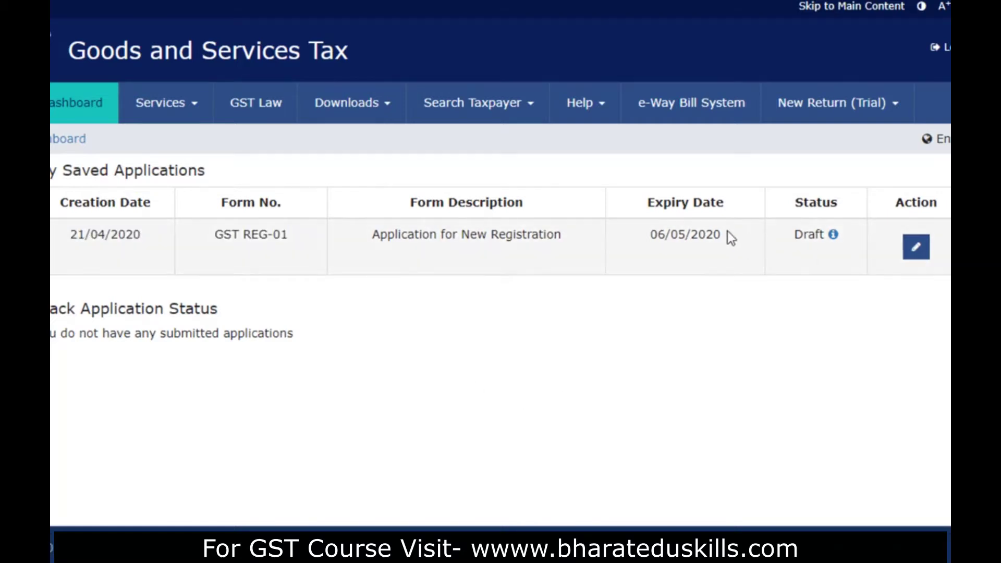
left_click_drag(721, 234, 644, 235)
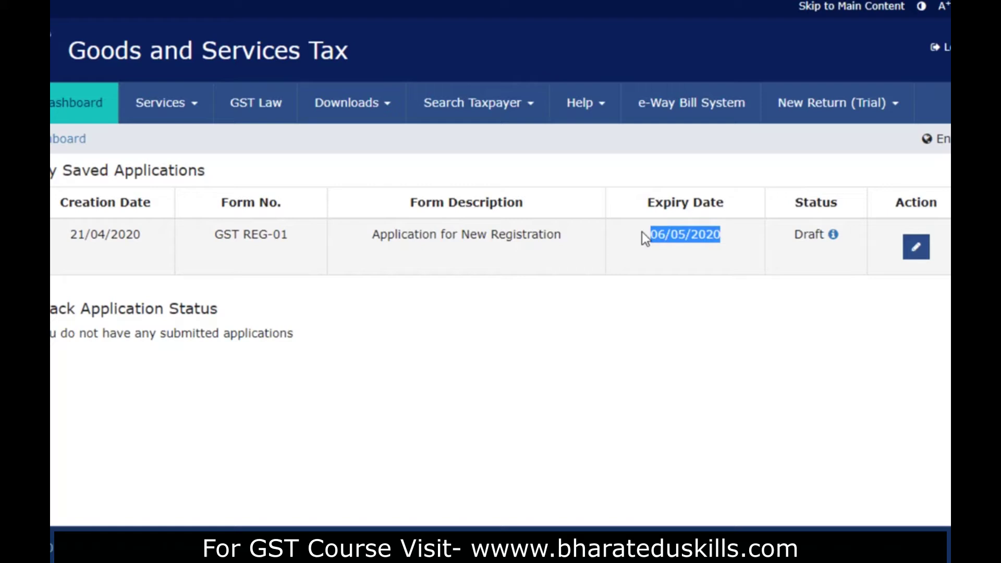
left_click(656, 293)
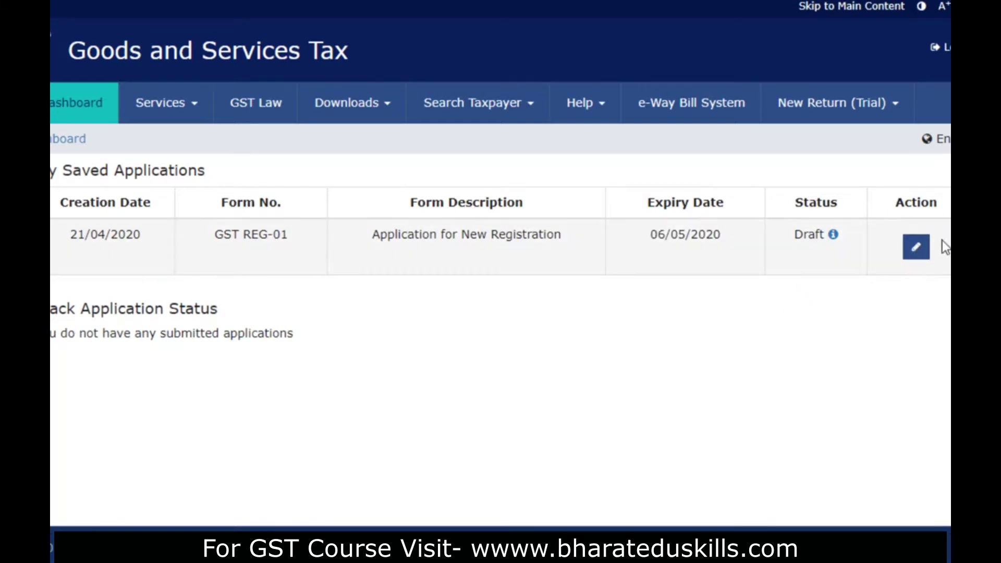
left_click(918, 253)
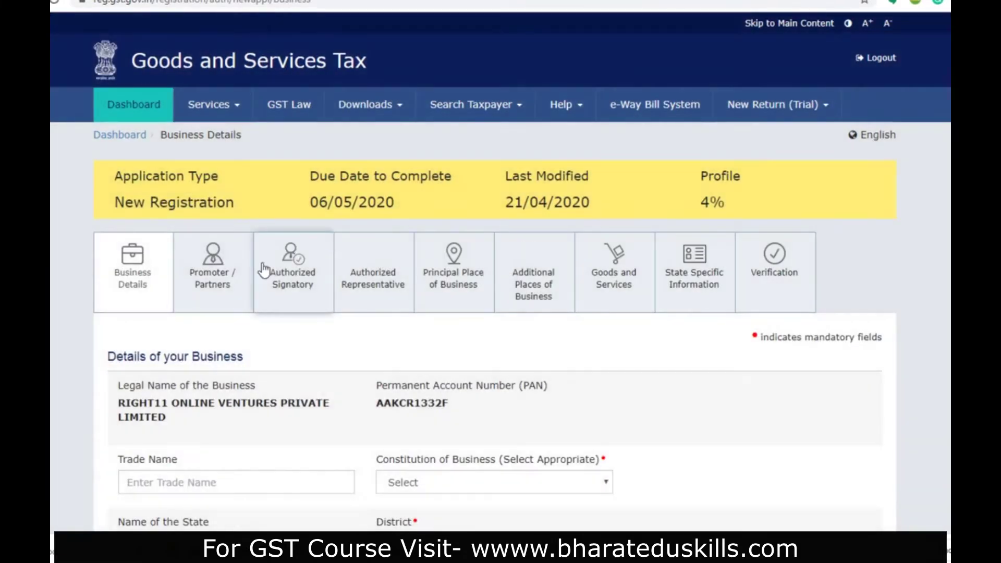
- Paste RIGHT11 ONLINE VENTURES PRIVATE LIMITED into the Trade Name field, replacing stray text
scroll(263, 253, "down", 1)
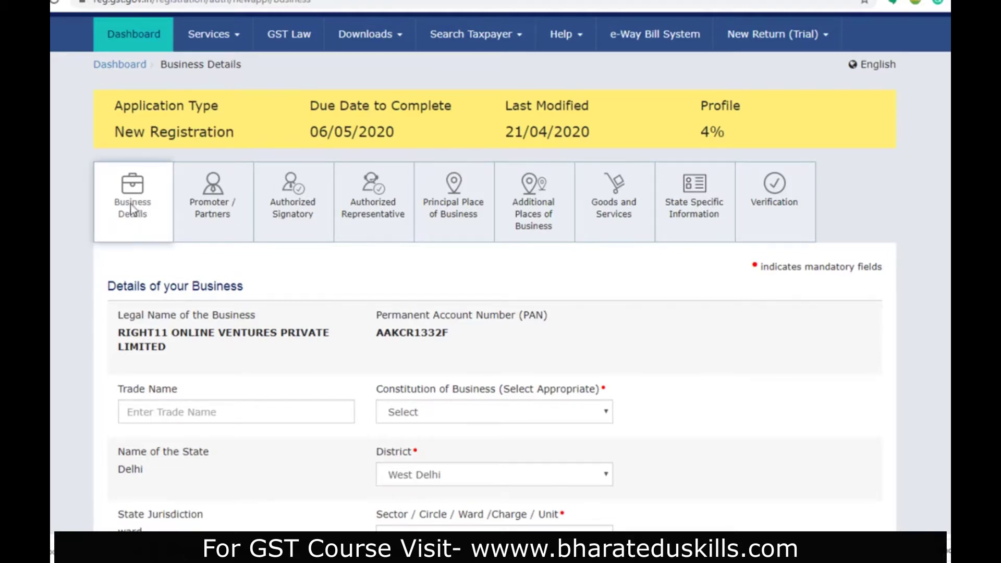
scroll(127, 240, "down", 3)
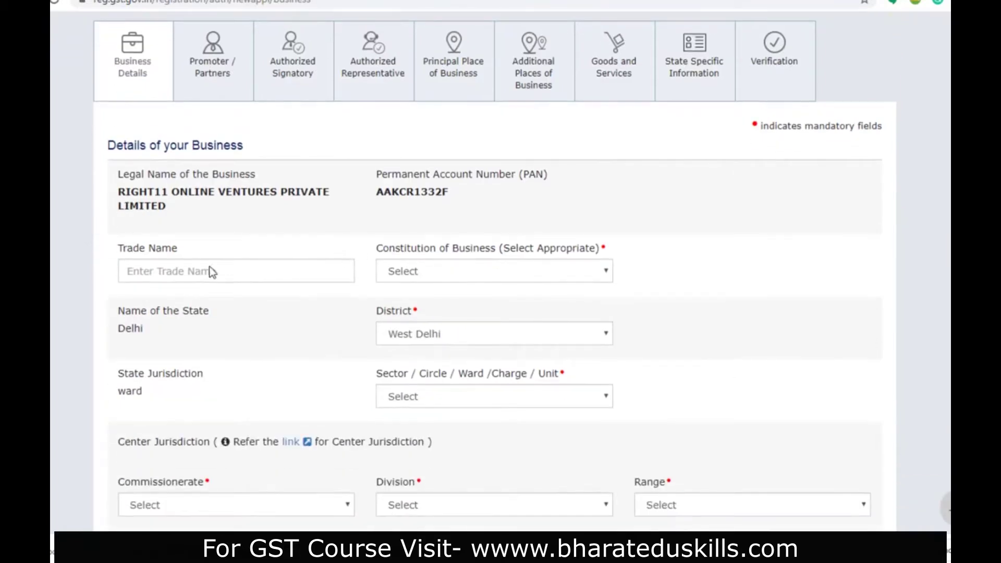
left_click(147, 271)
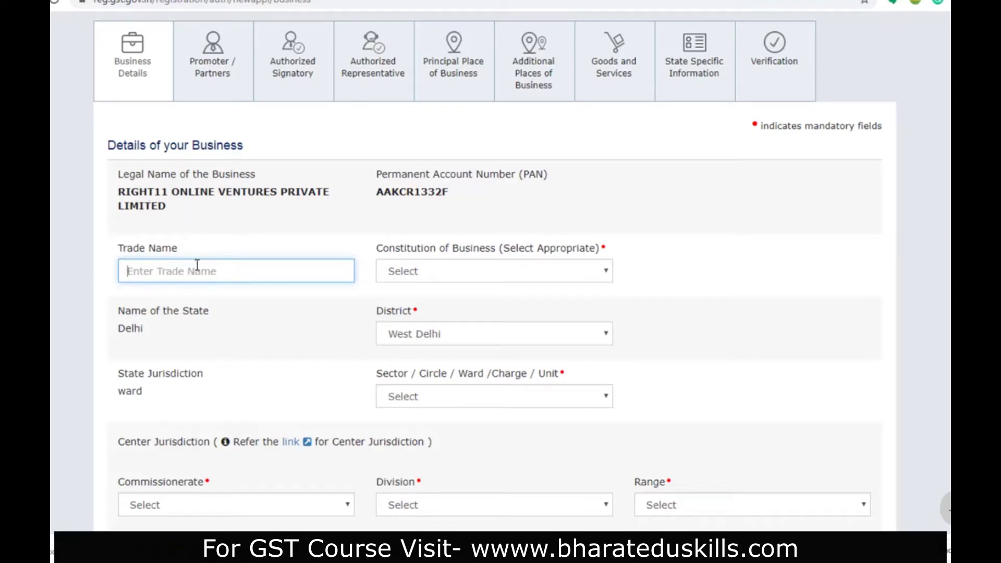
type("ri")
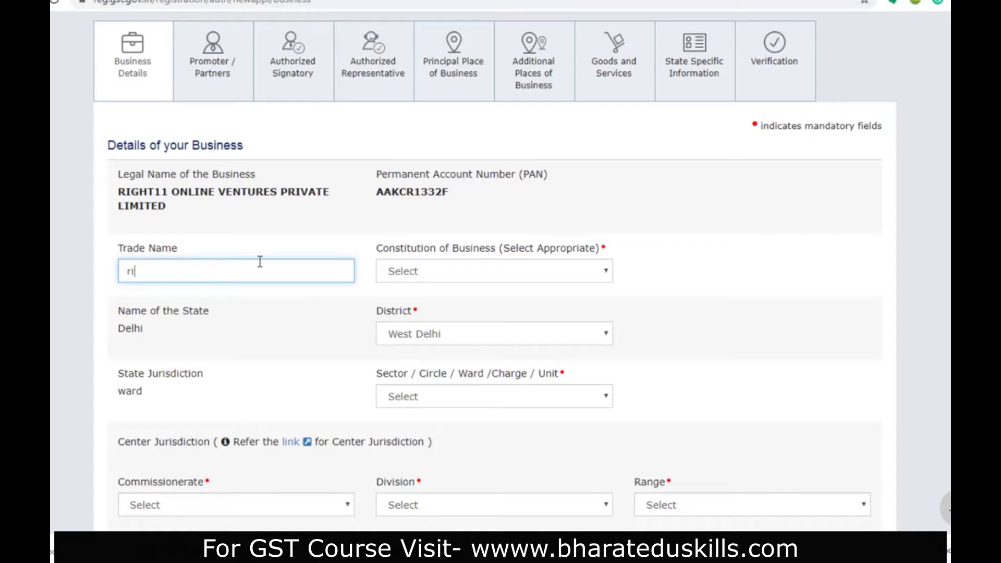
key("BackSpace")
key("BackSpace")
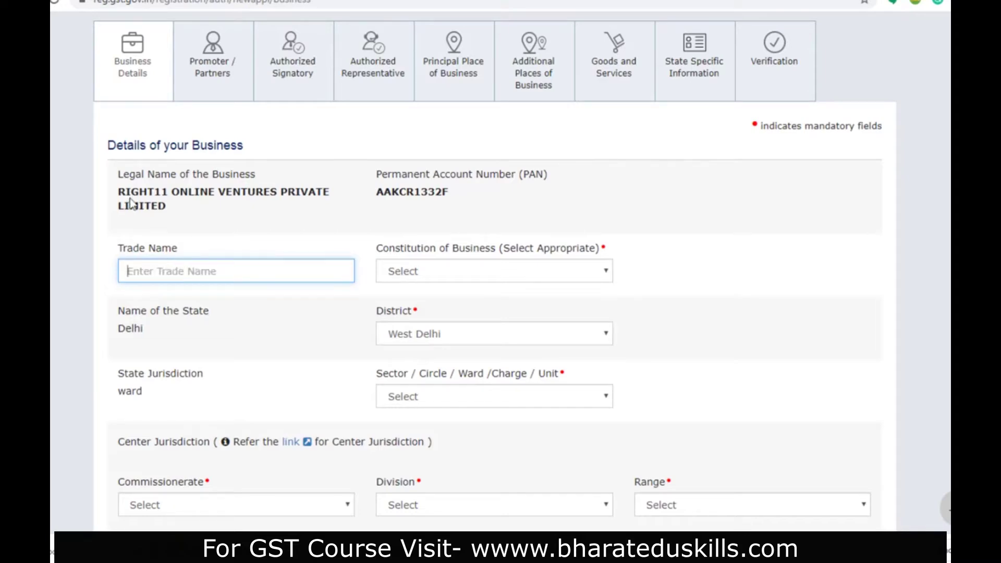
type("RIGHT11 ONLINE VENTURES PRIVATE LIMITED")
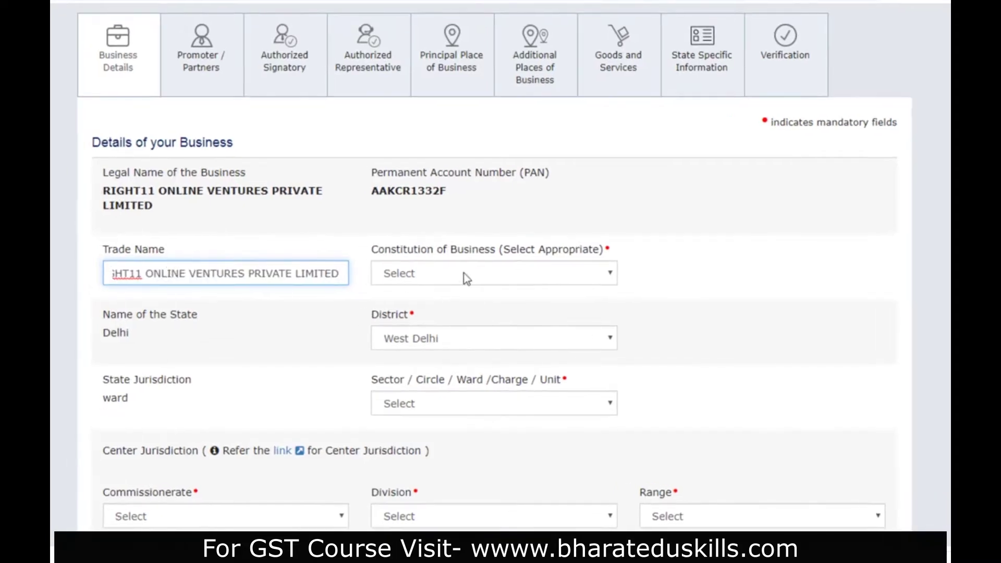
- Choose Private Limited Company as constitution, keep district West Delhi, and select Ward 61
left_click(465, 276)
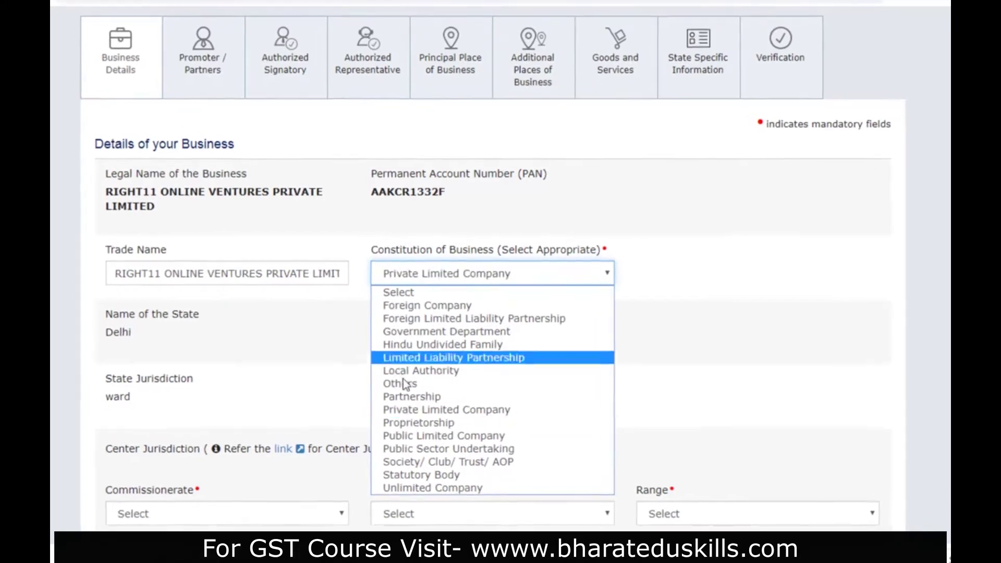
left_click(411, 412)
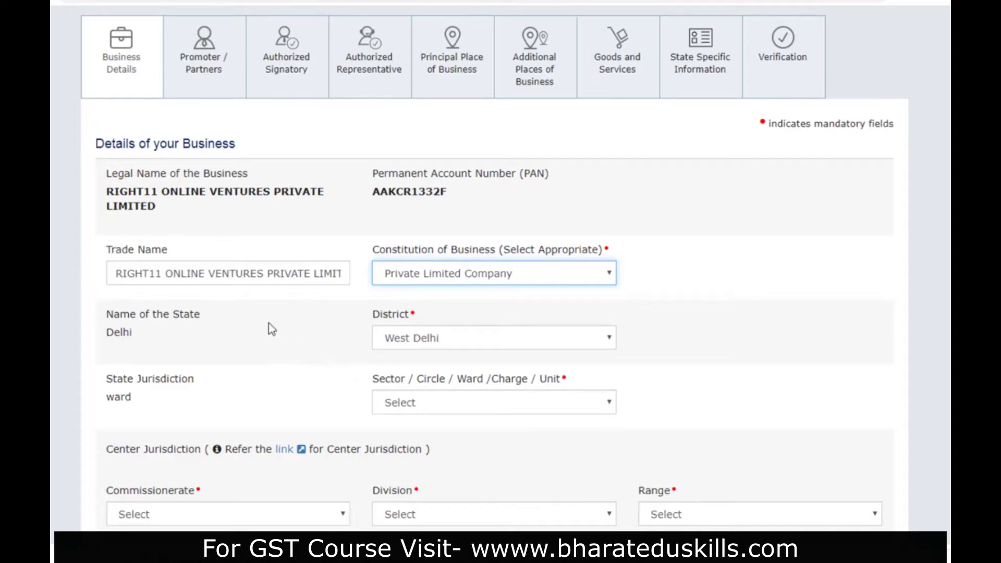
left_click(446, 338)
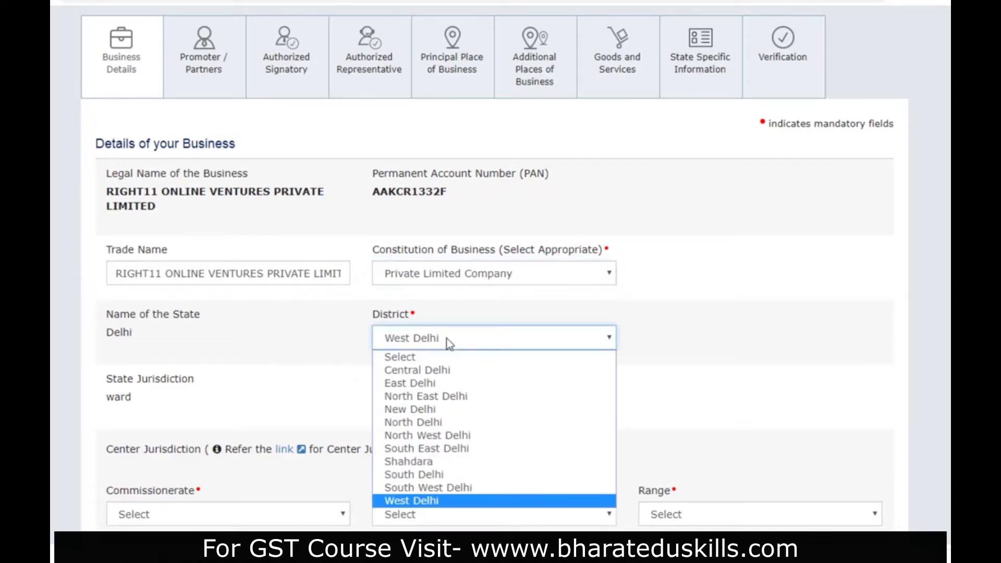
left_click(446, 339)
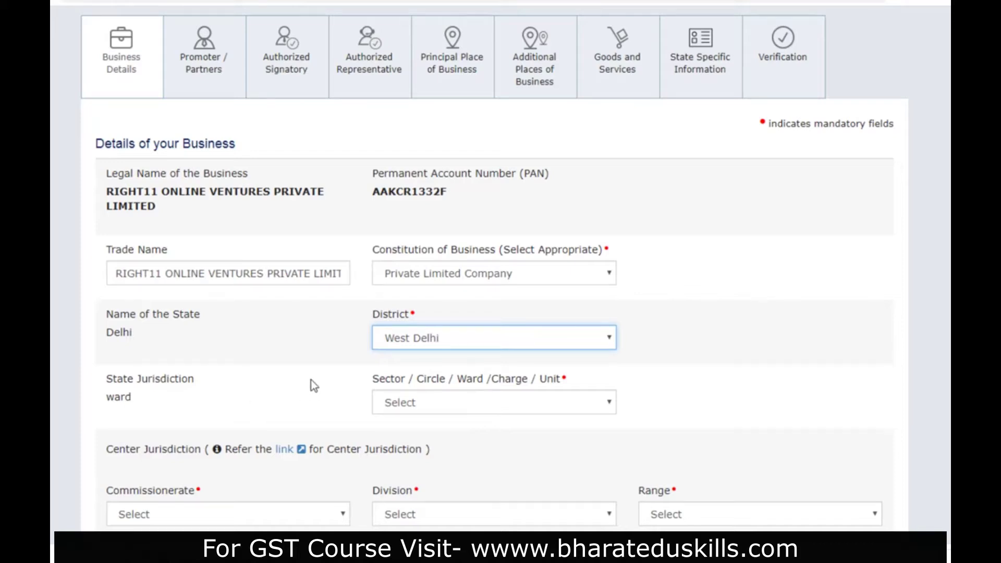
left_click(418, 403)
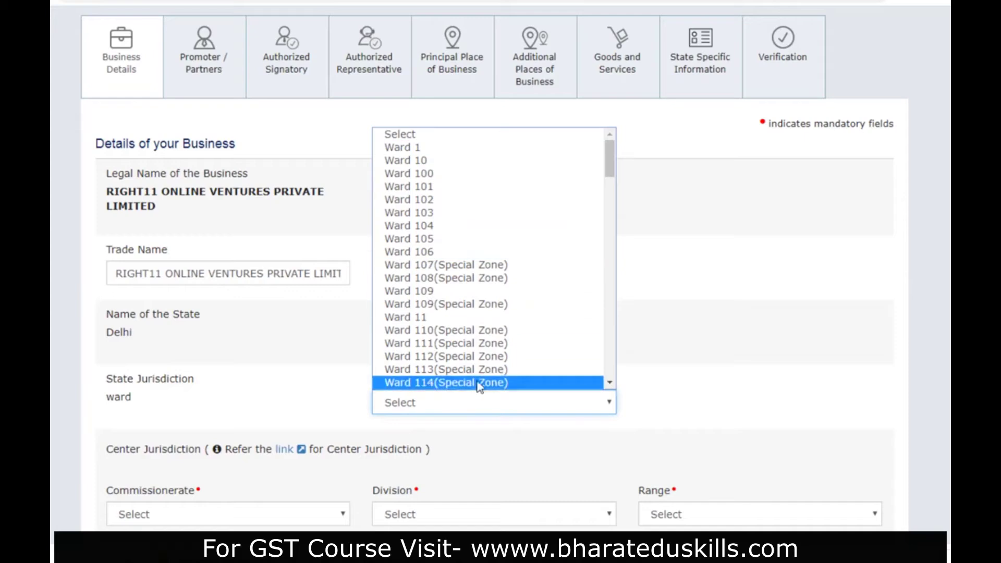
left_click_drag(611, 168, 618, 293)
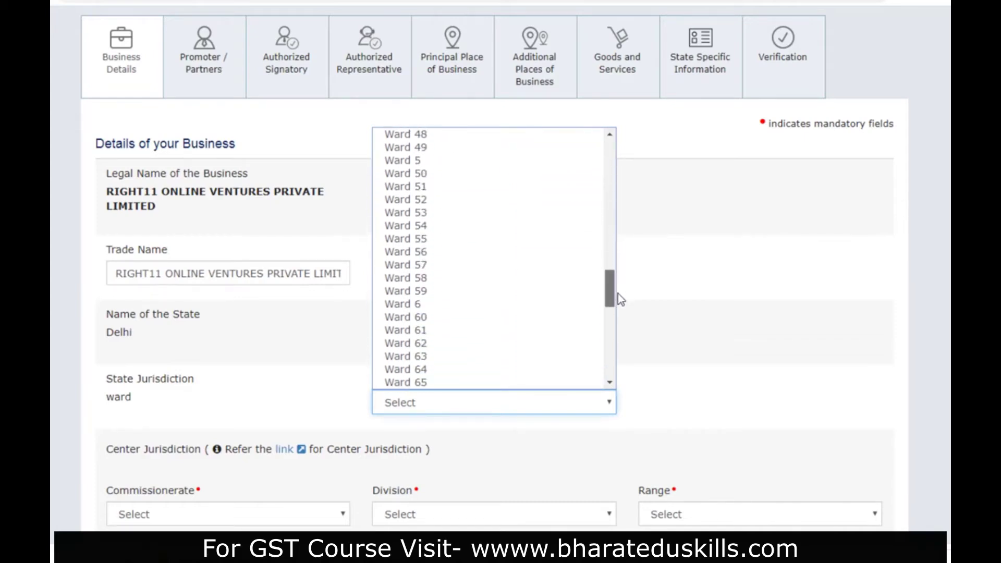
left_click(494, 330)
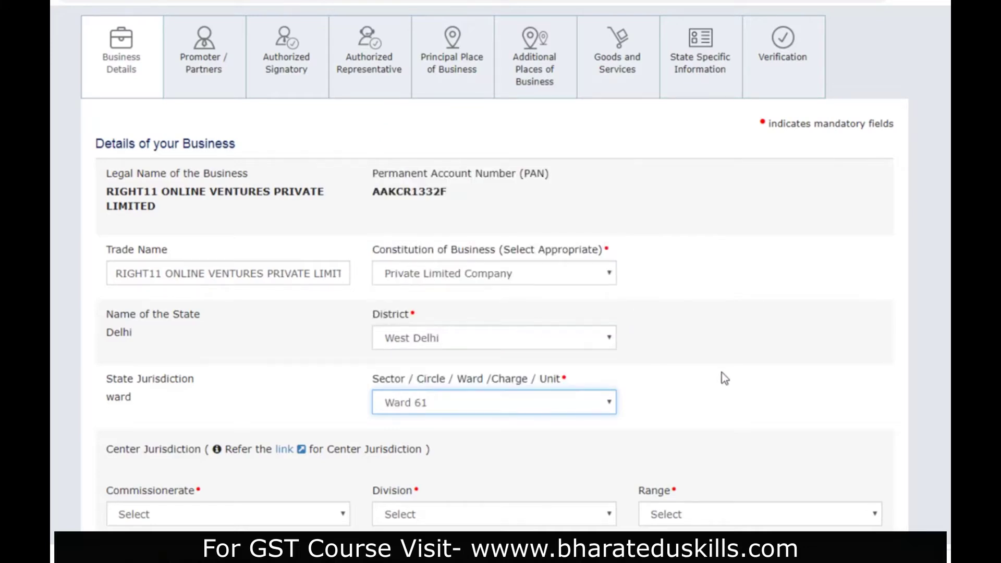
- Search the Commissionerate list under Center Jurisdiction for DELHI WEST
scroll(718, 357, "down", 3)
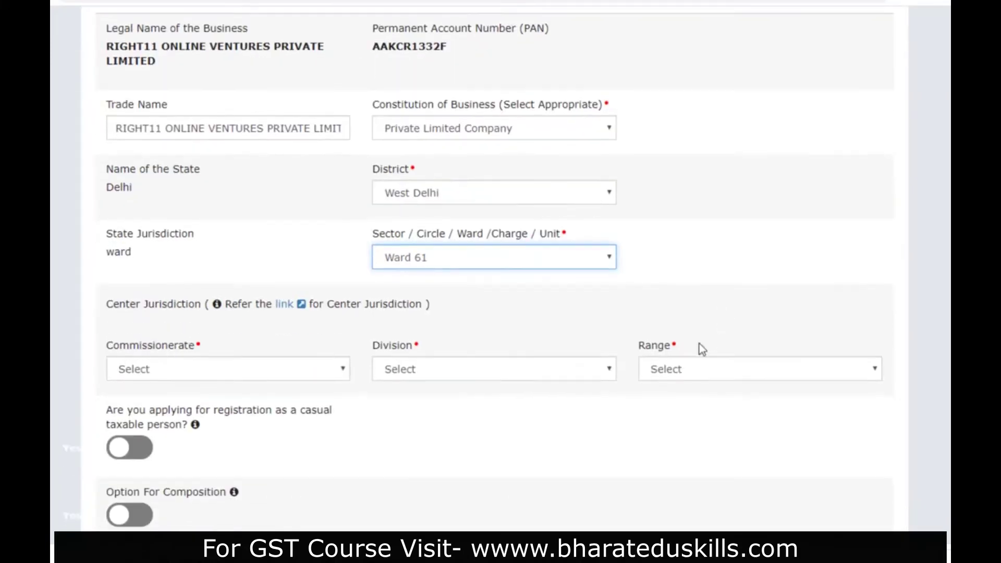
left_click(211, 371)
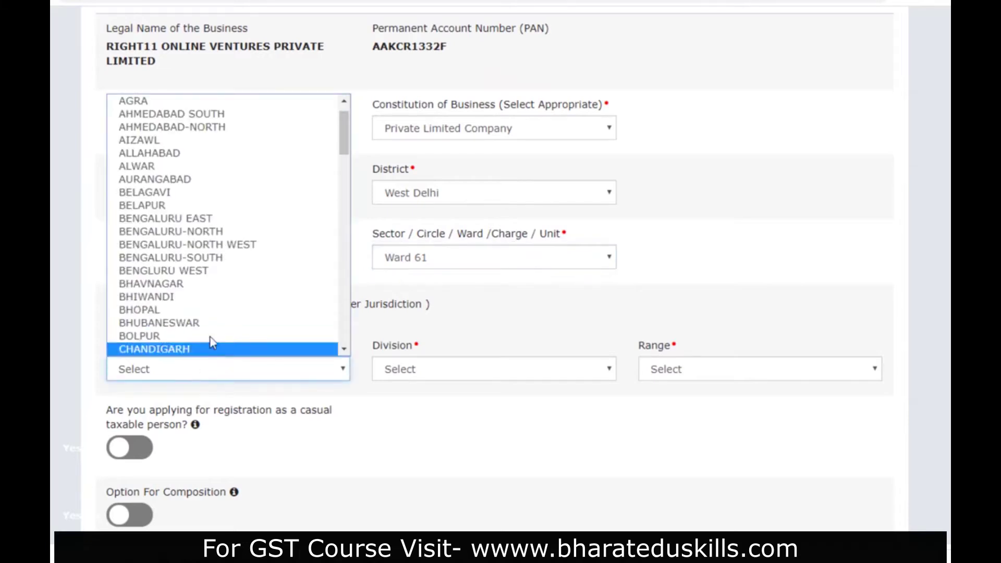
left_click(172, 370)
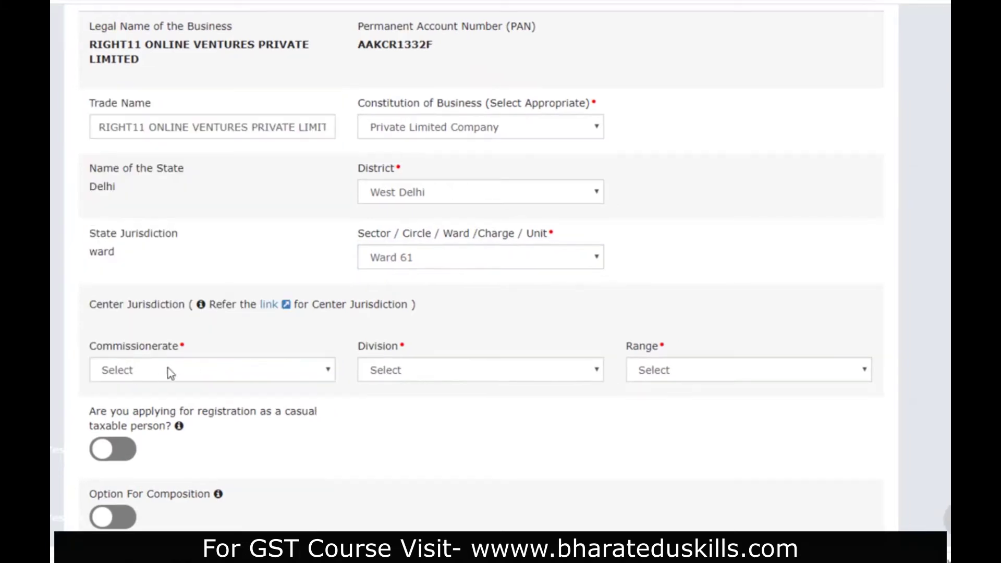
left_click(200, 370)
scroll(207, 270, "down", 5)
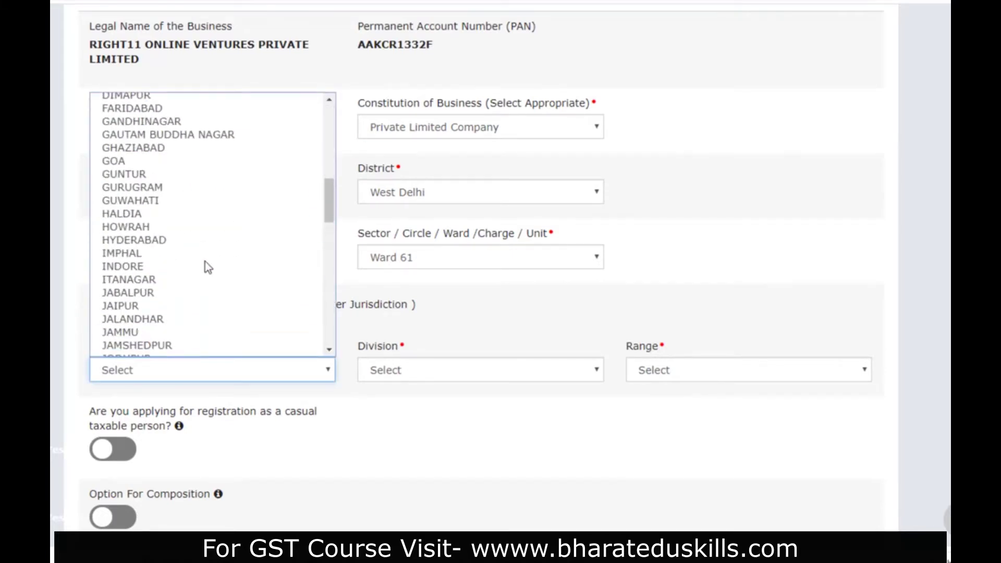
scroll(206, 239, "down", 5)
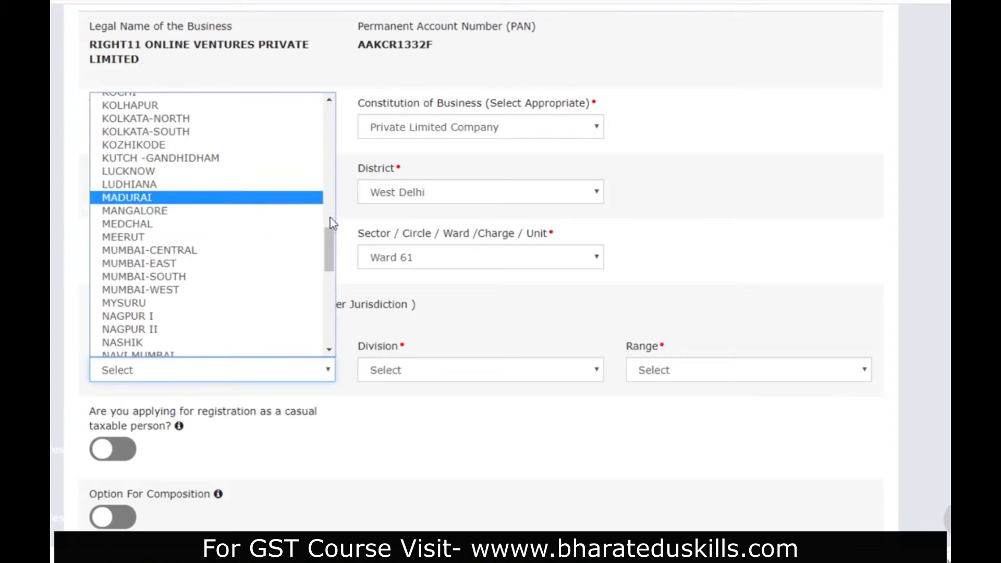
left_click_drag(332, 258, 336, 305)
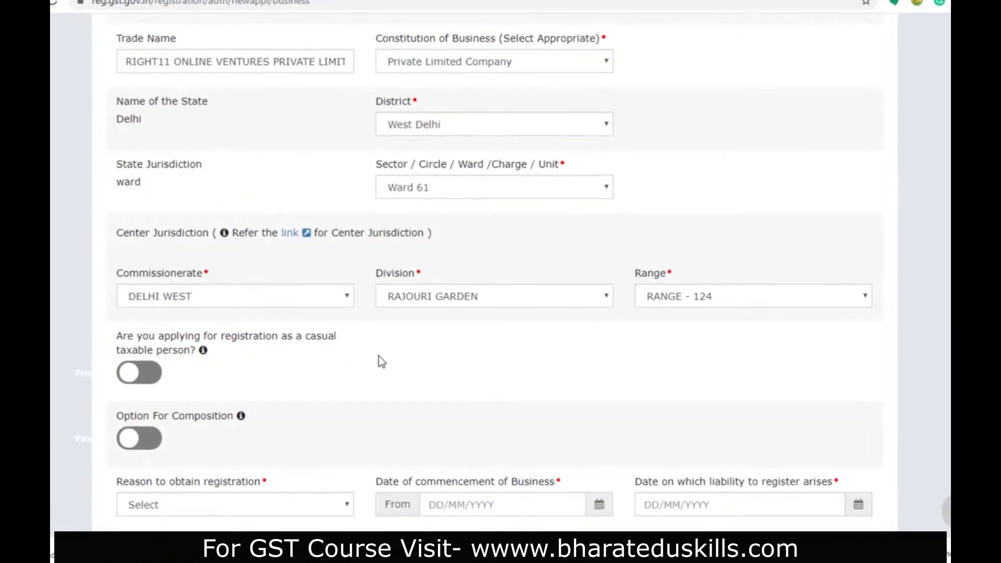
scroll(377, 359, "down", 4)
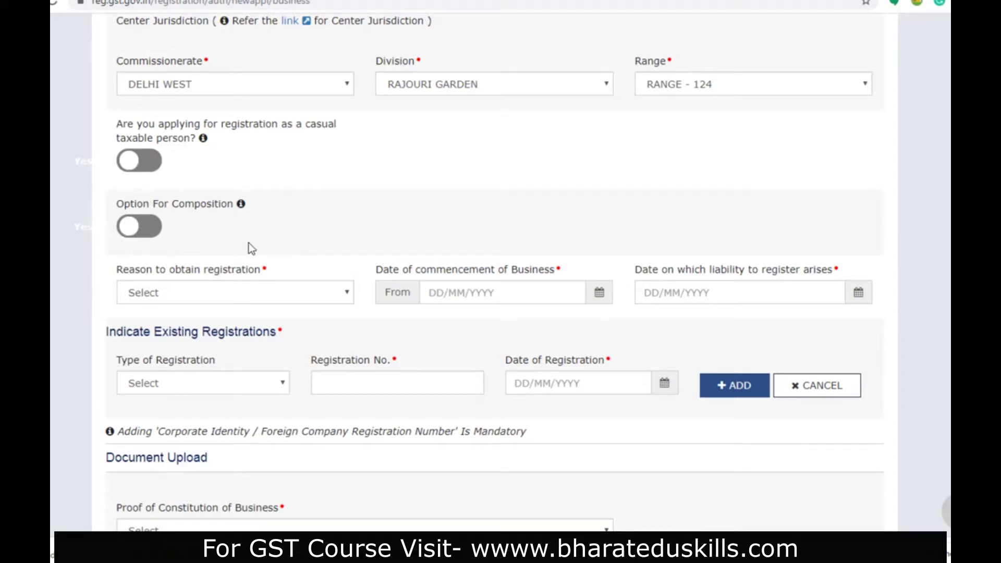
- Select Voluntary Basis as the registration reason and 17 March 2020 as commencement date
left_click(288, 293)
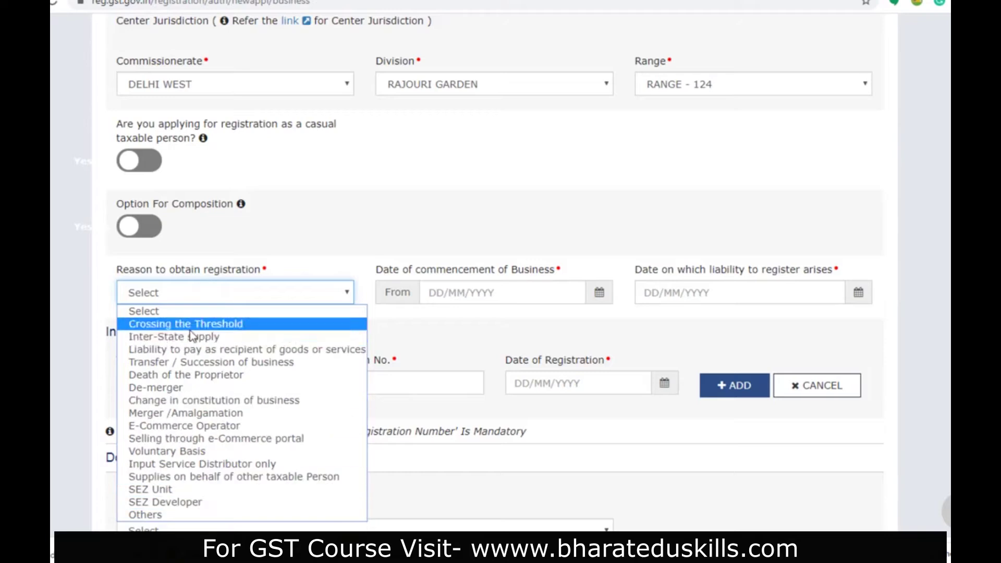
left_click(192, 450)
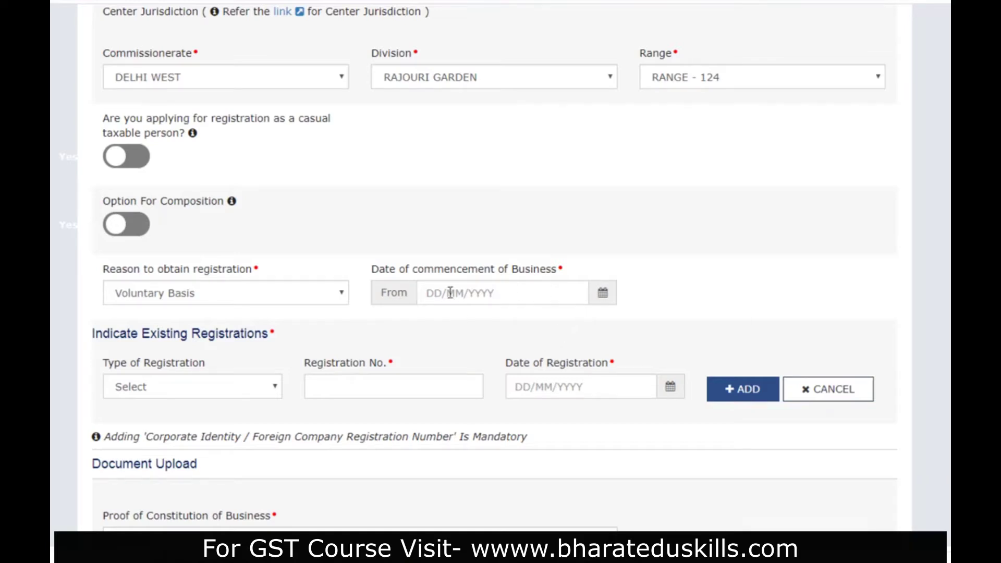
left_click(603, 297)
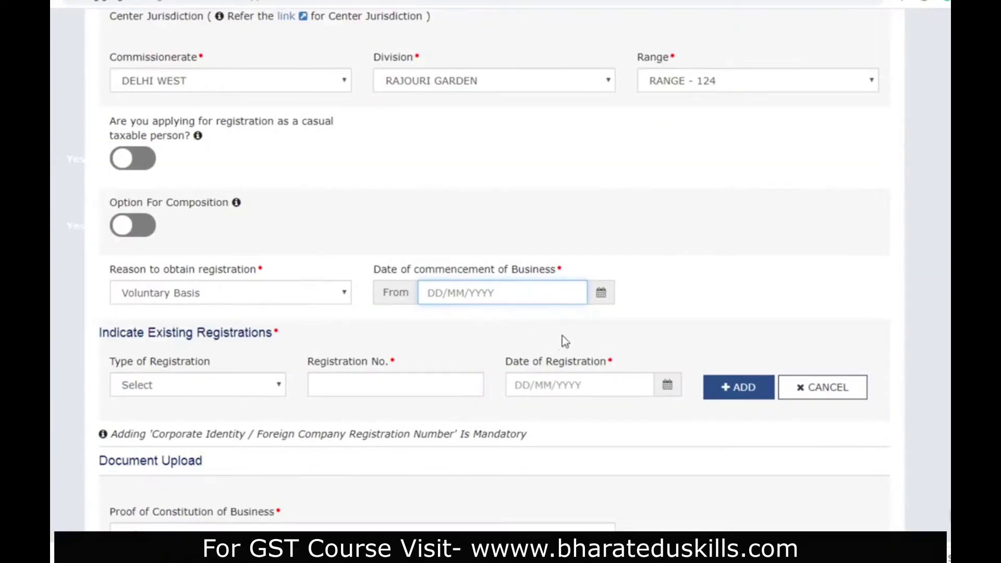
left_click(600, 302)
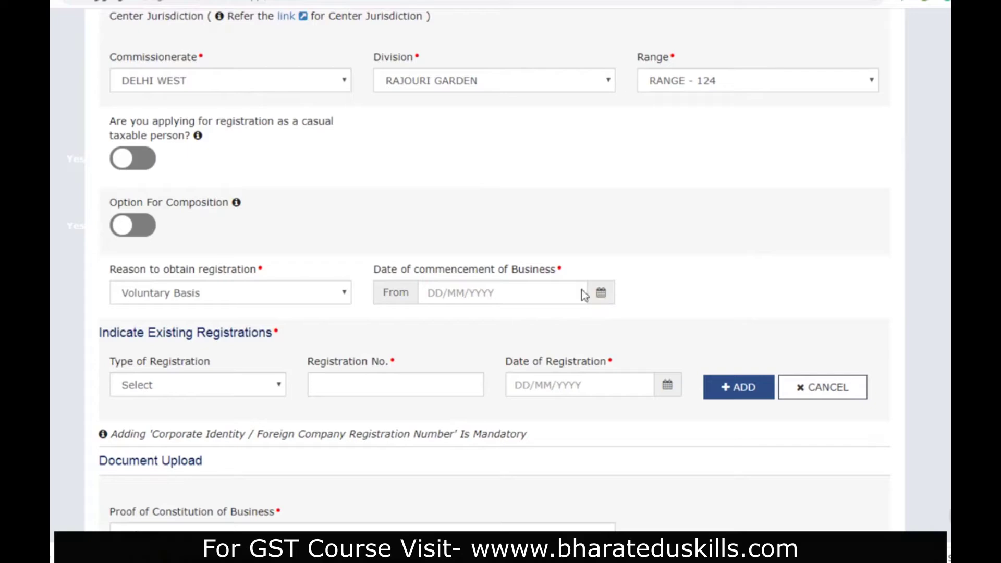
left_click(601, 295)
left_click(403, 188)
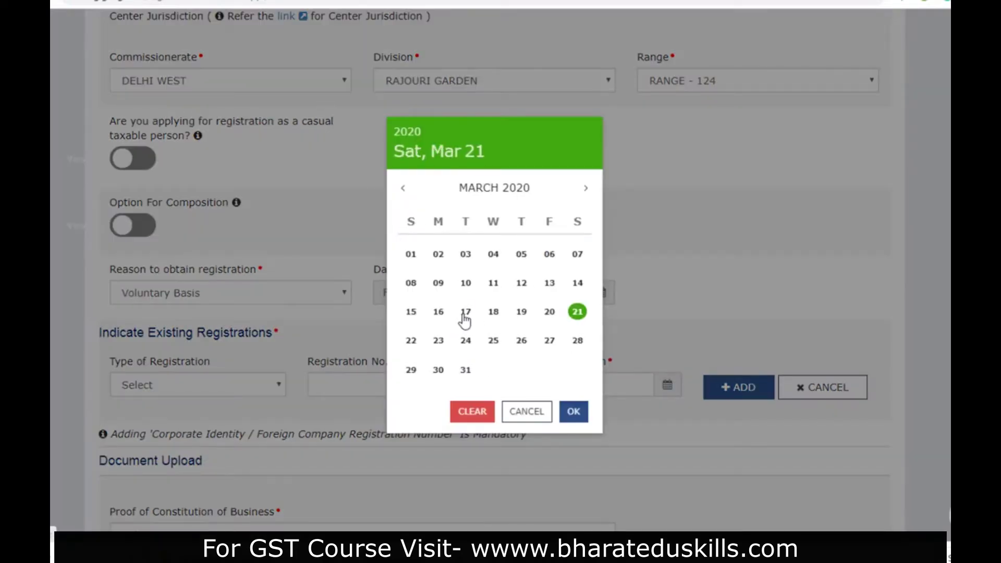
left_click(467, 312)
scroll(529, 337, "down", 3)
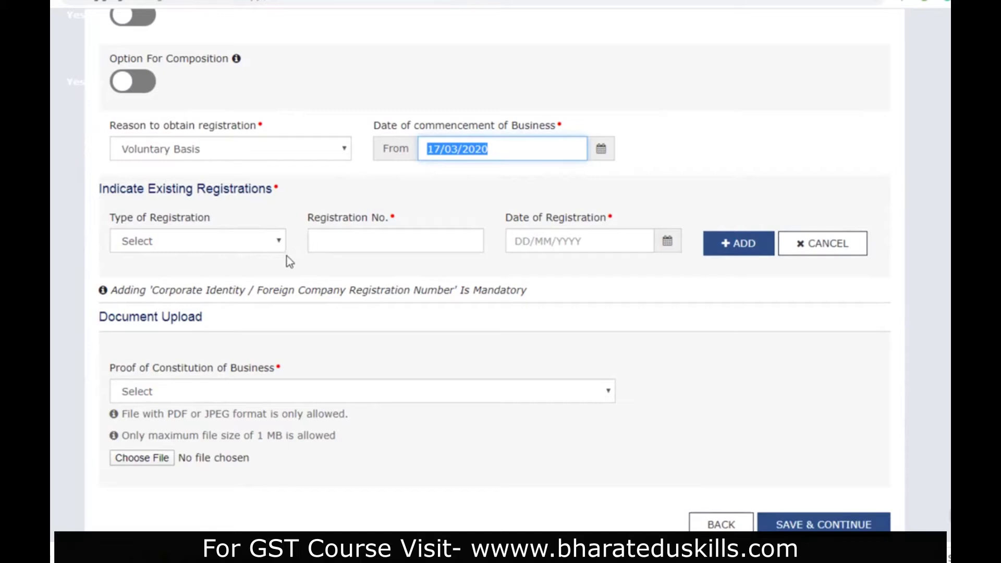
- Set Type of Registration to Corporate Identity Number / Foreign Company Registration Number
left_click(272, 246)
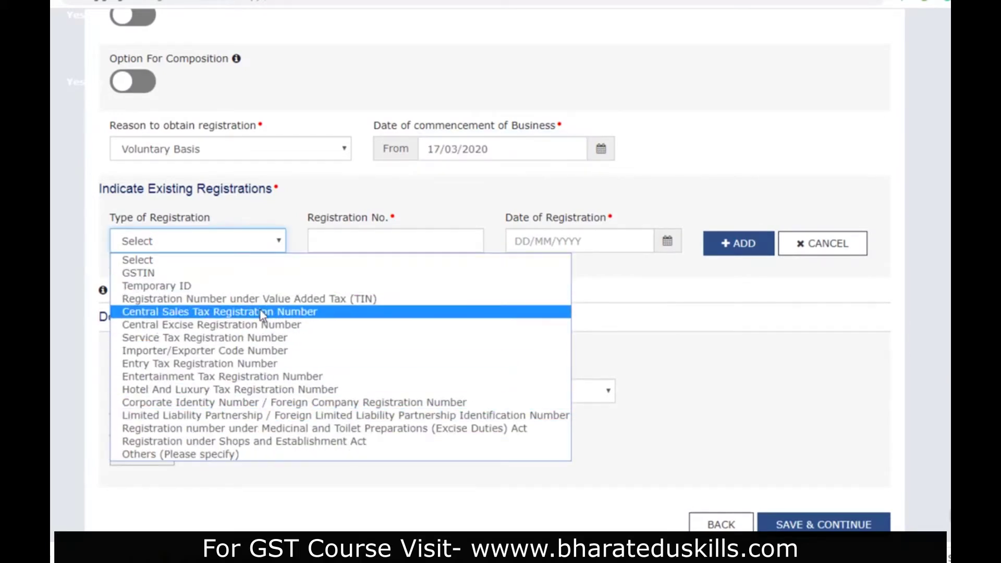
left_click(346, 192)
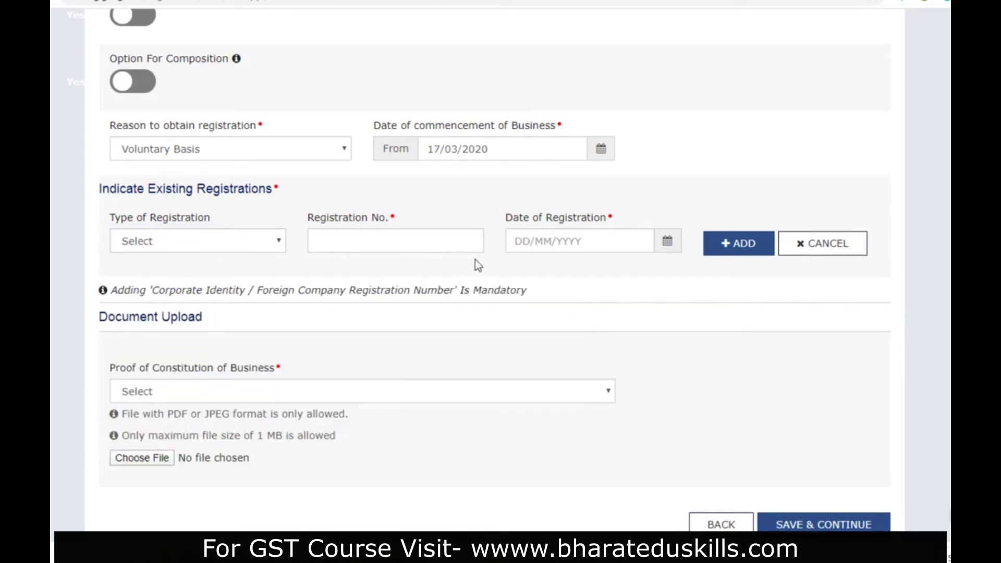
left_click(269, 241)
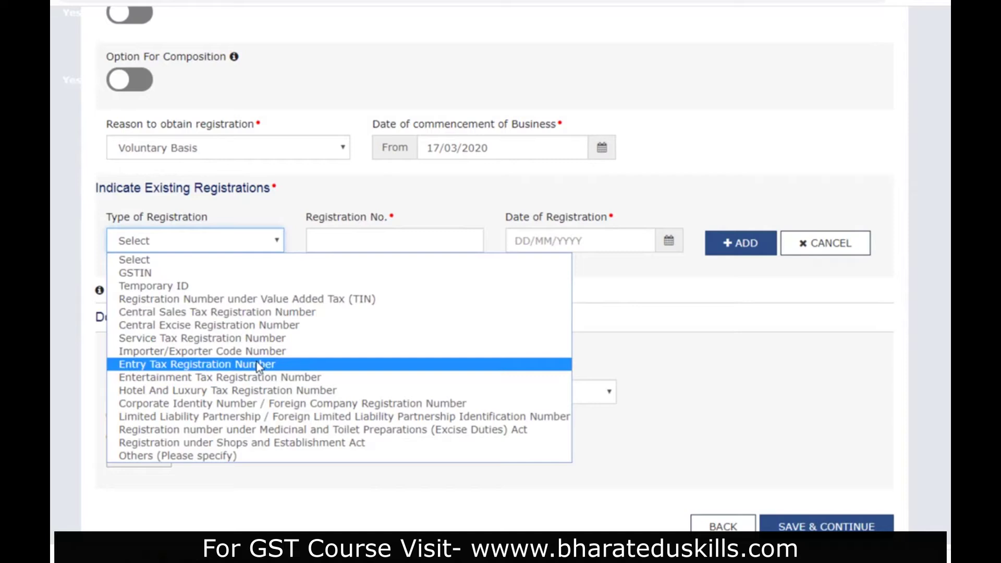
left_click(223, 404)
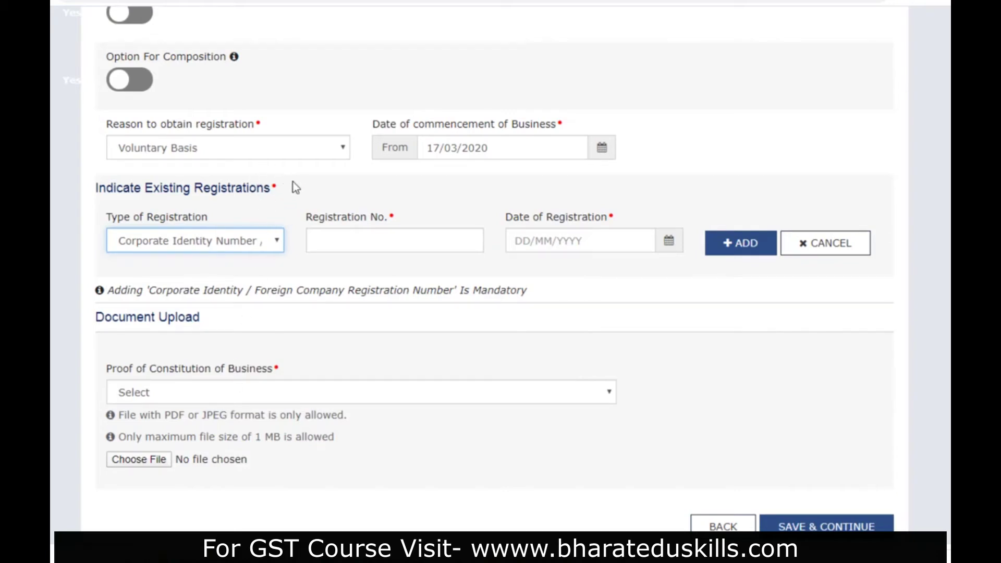
left_click(361, 240)
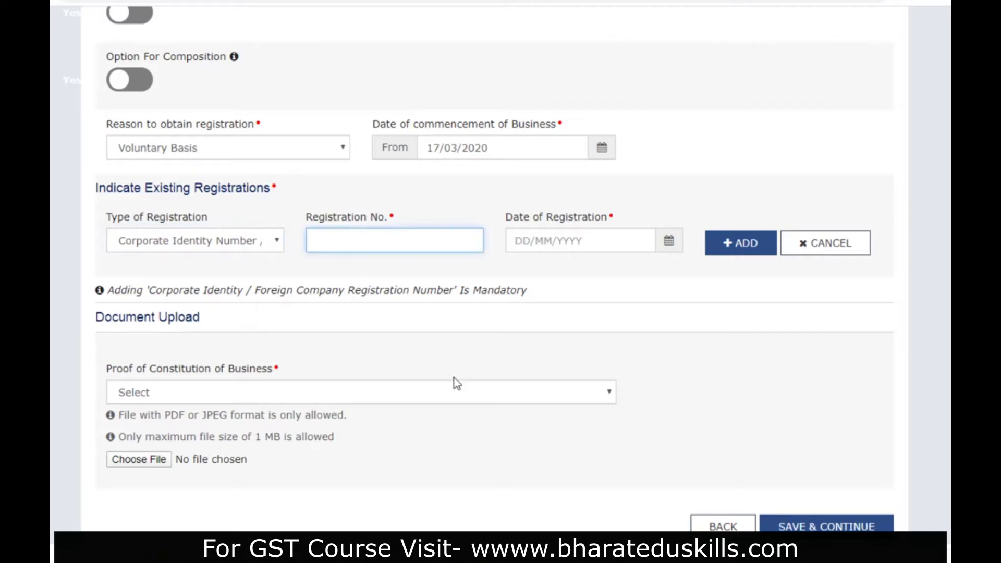
left_click(206, 240)
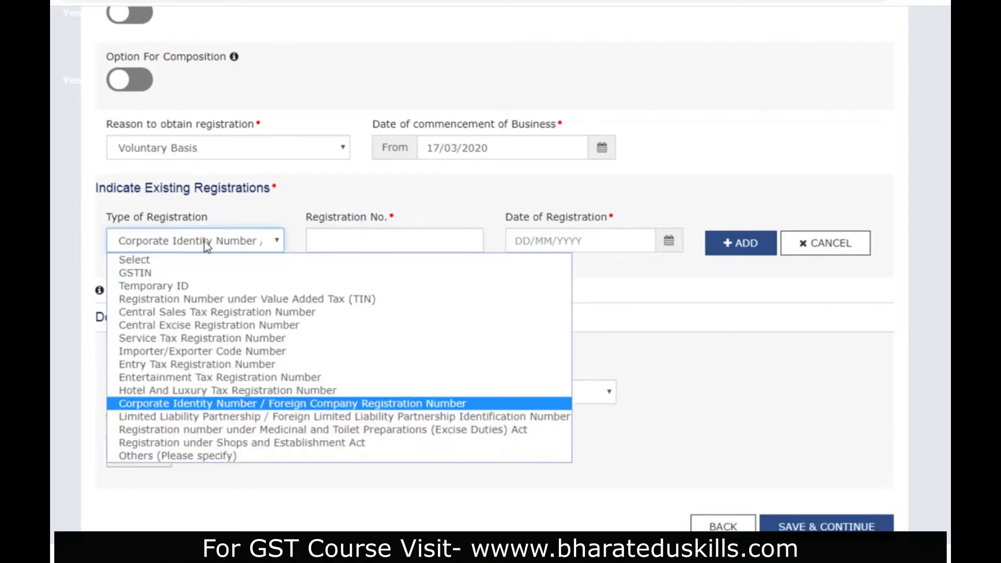
- Copy the company's CIN from the incorporation certificate into Registration No
left_click(206, 405)
key("alt+Tab")
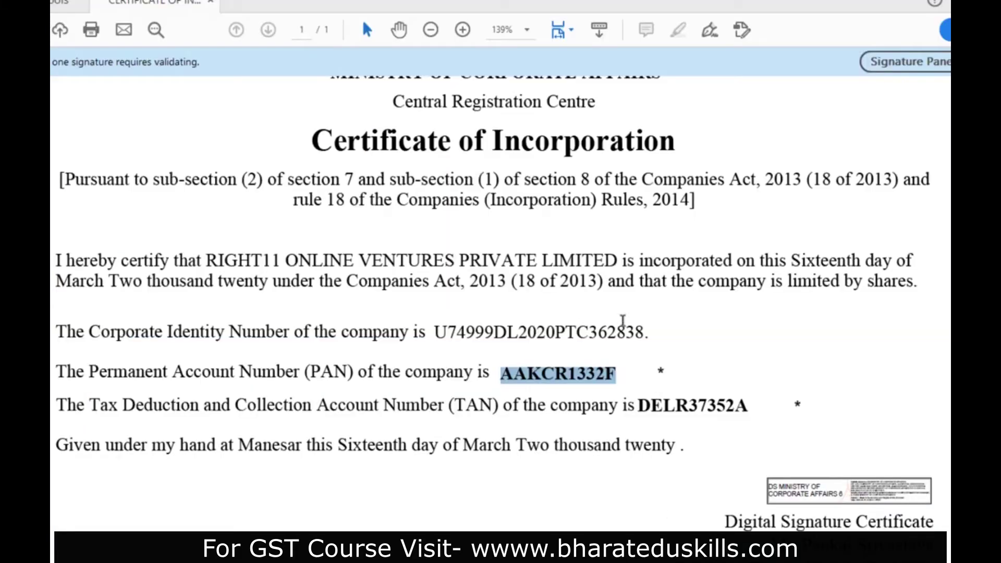
left_click_drag(435, 333, 646, 332)
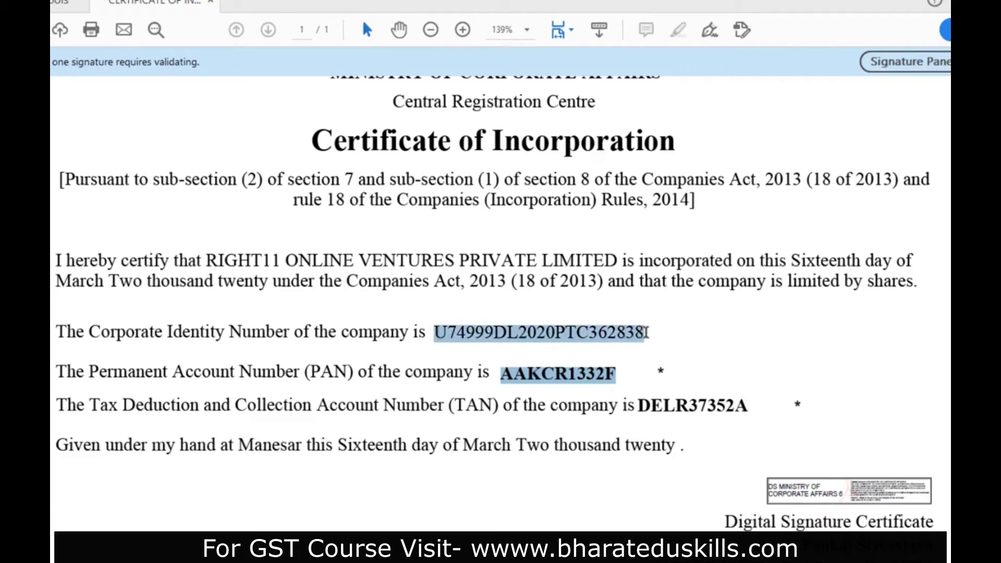
key("ctrl+c")
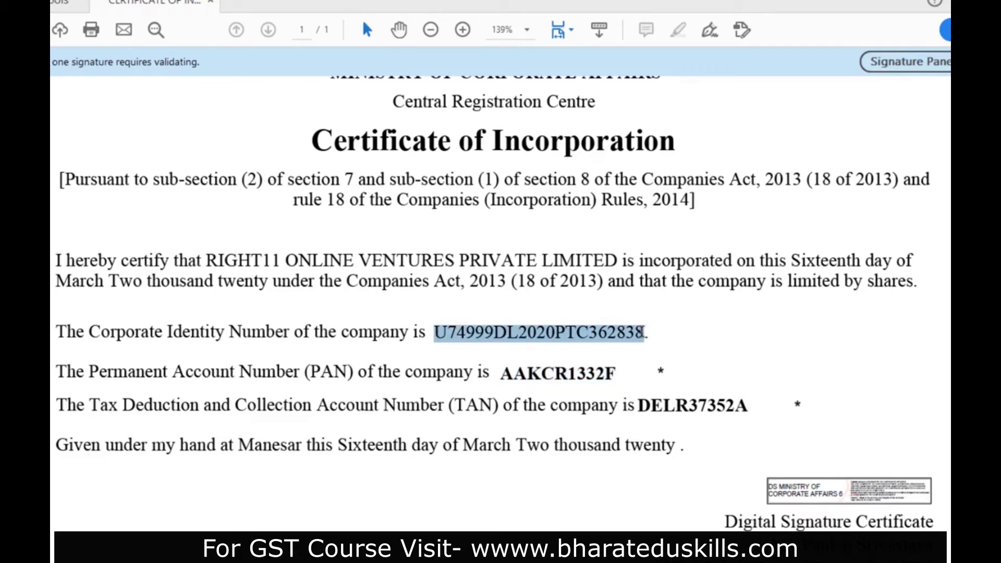
key("alt+Tab")
left_click(402, 240)
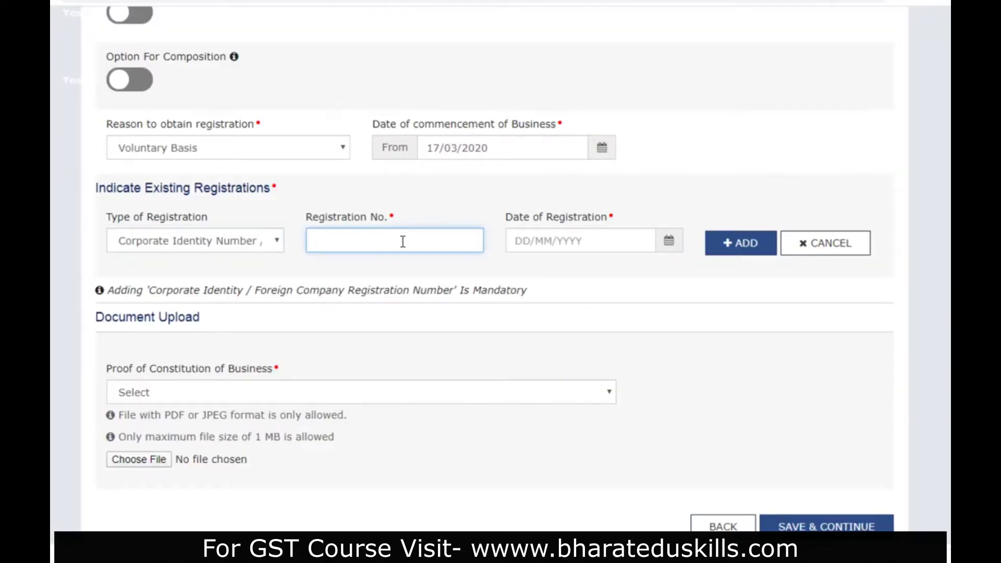
key("ctrl+v")
- Set the registration date to 06/03/2020 from the certificate and add the CIN entry
left_click(609, 239)
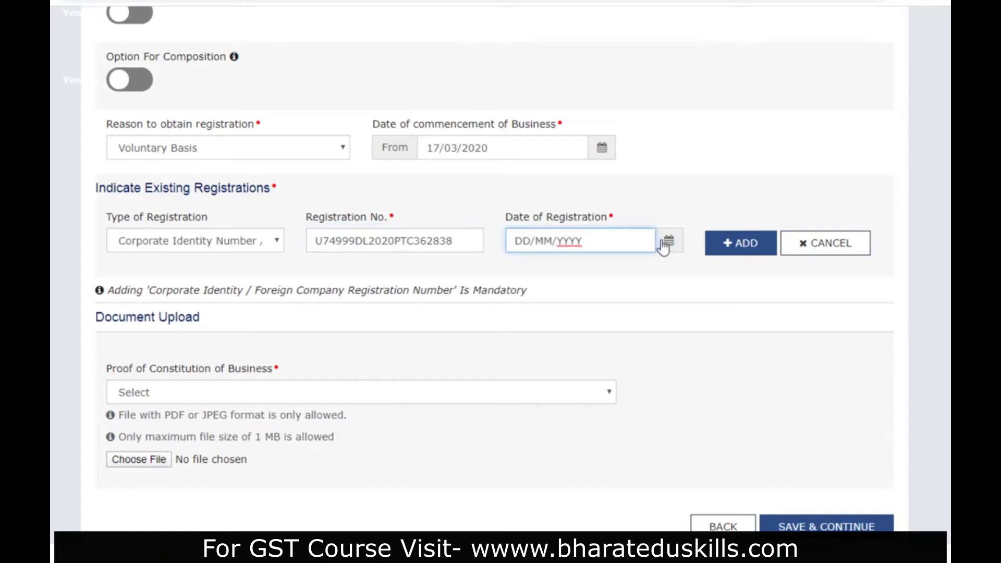
key("alt+Tab")
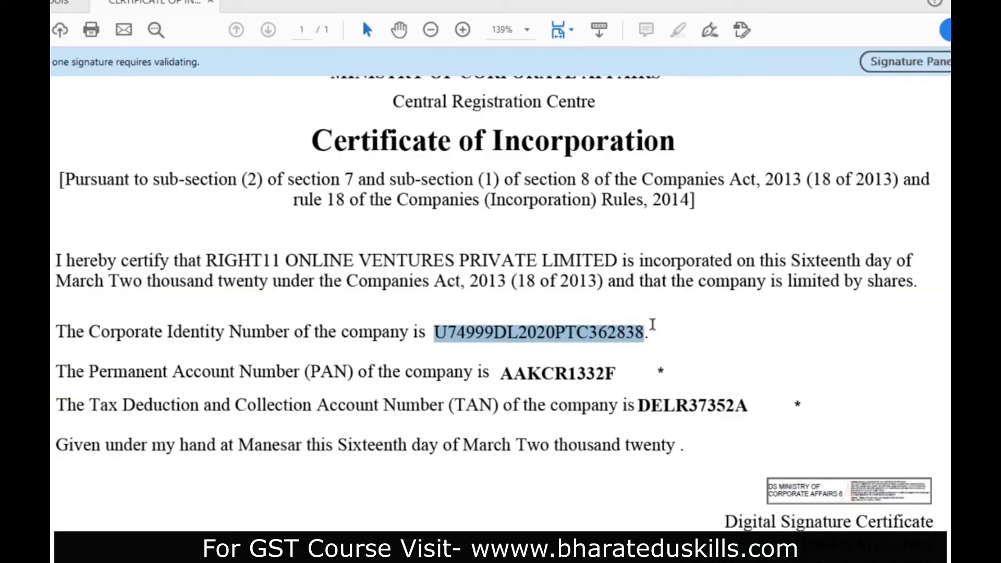
scroll(652, 326, "down", 1)
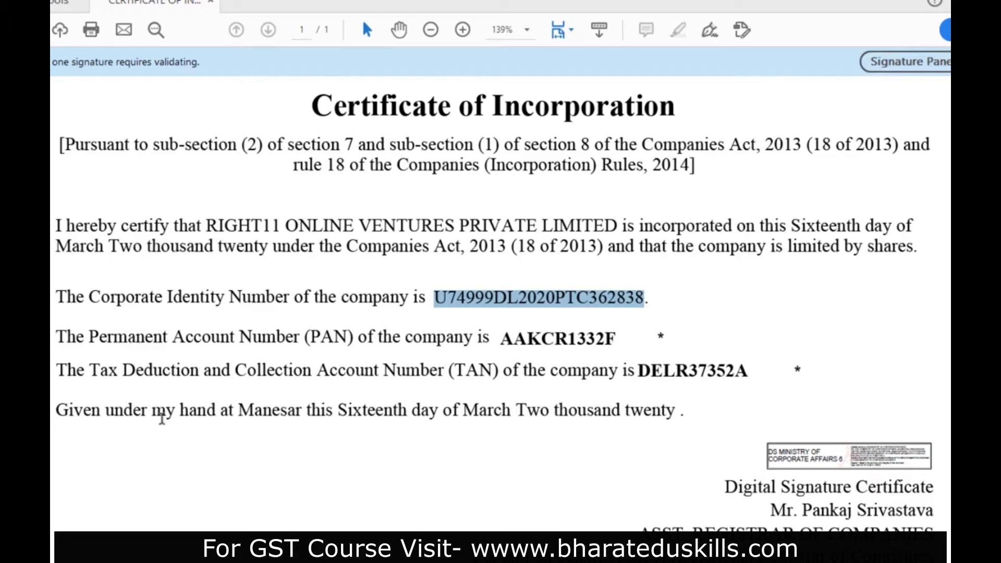
left_click_drag(338, 410, 544, 410)
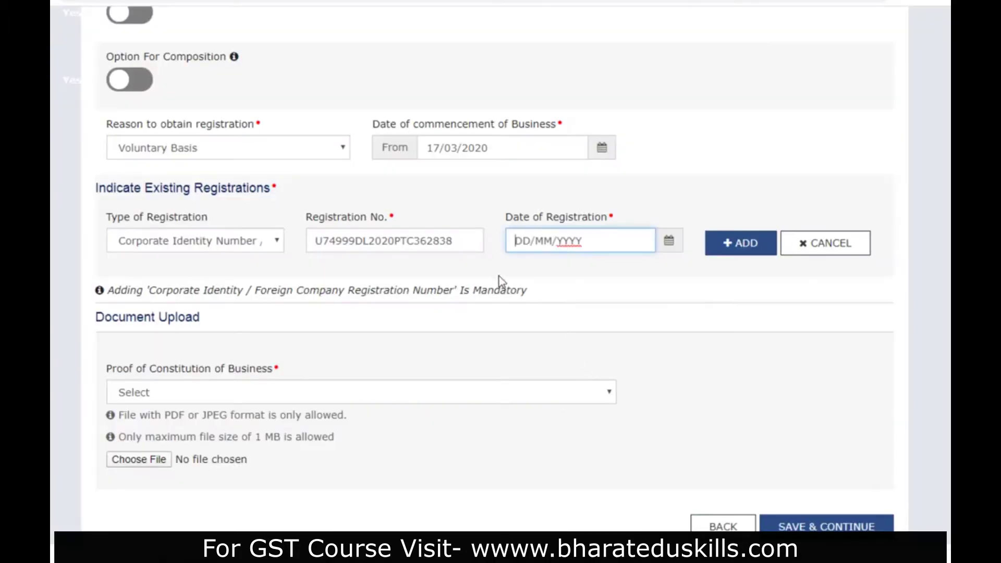
left_click(669, 240)
left_click(405, 189)
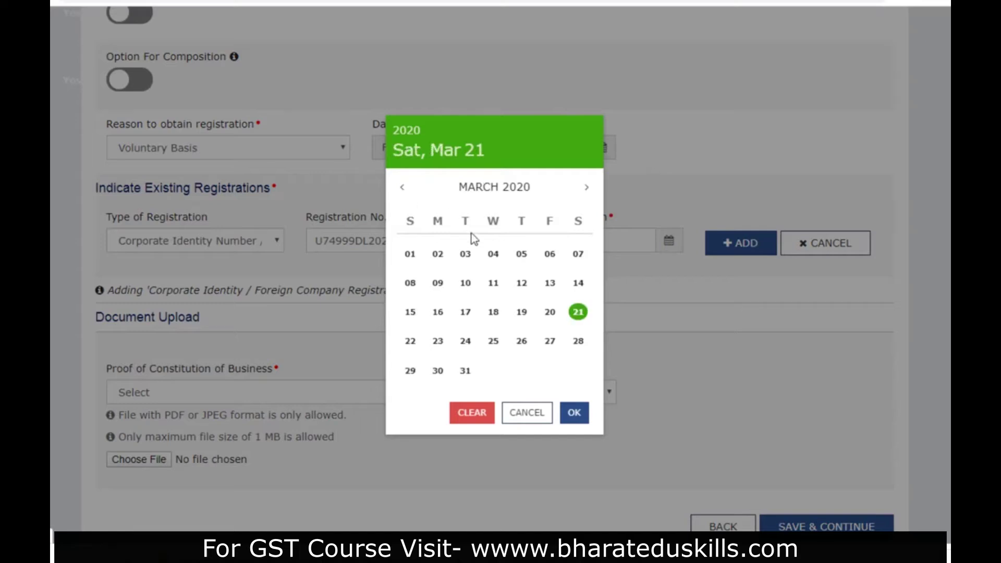
left_click(550, 254)
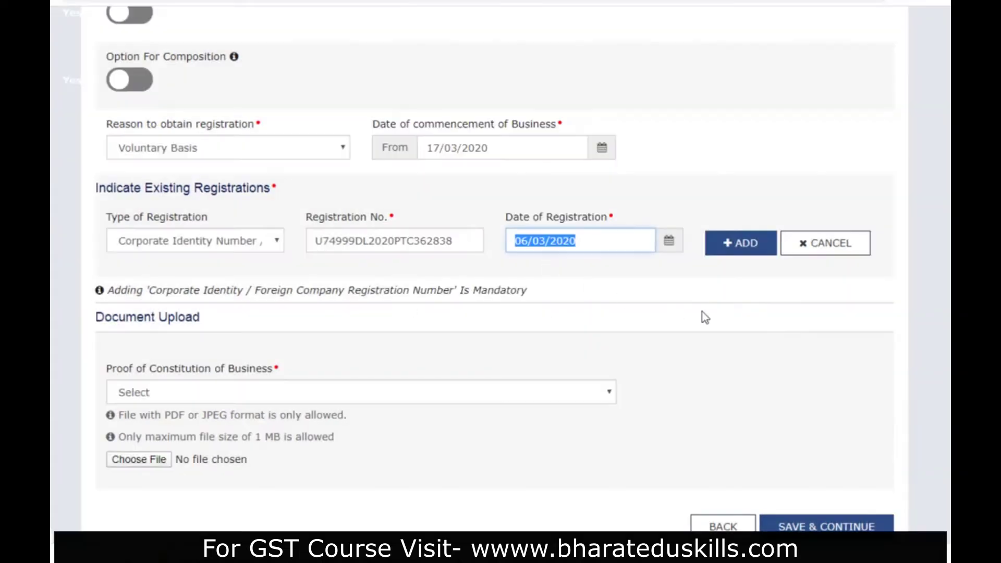
left_click(736, 253)
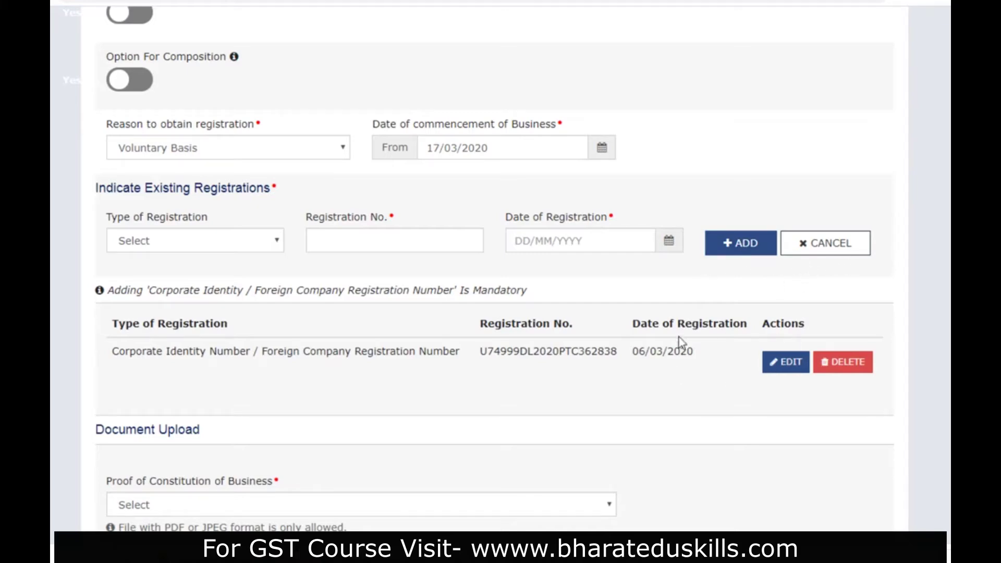
- In Document Upload, choose Certificate of Incorporation as the proof of constitution of business
scroll(677, 340, "down", 4)
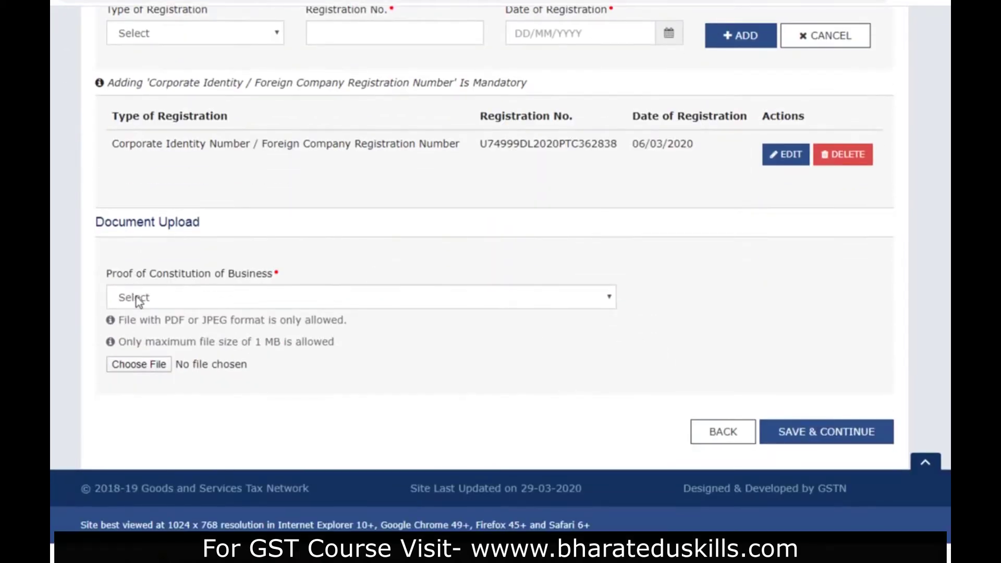
left_click(145, 300)
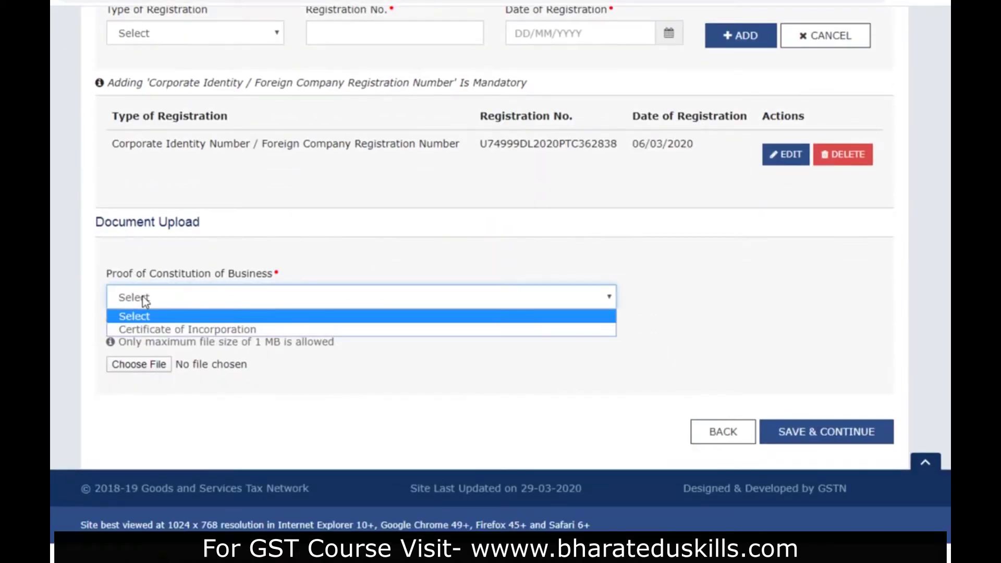
left_click(142, 329)
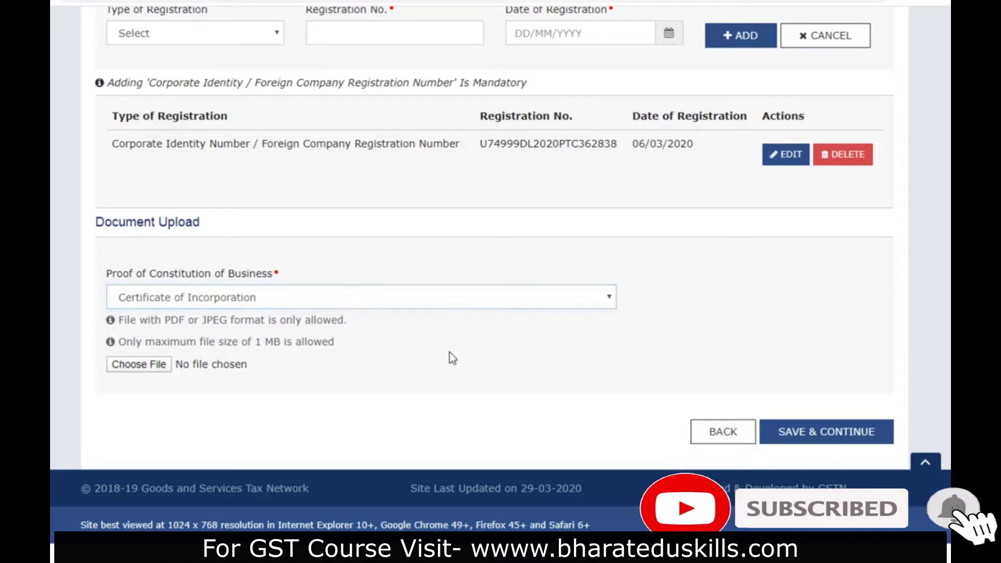
scroll(592, 250, "up", 10)
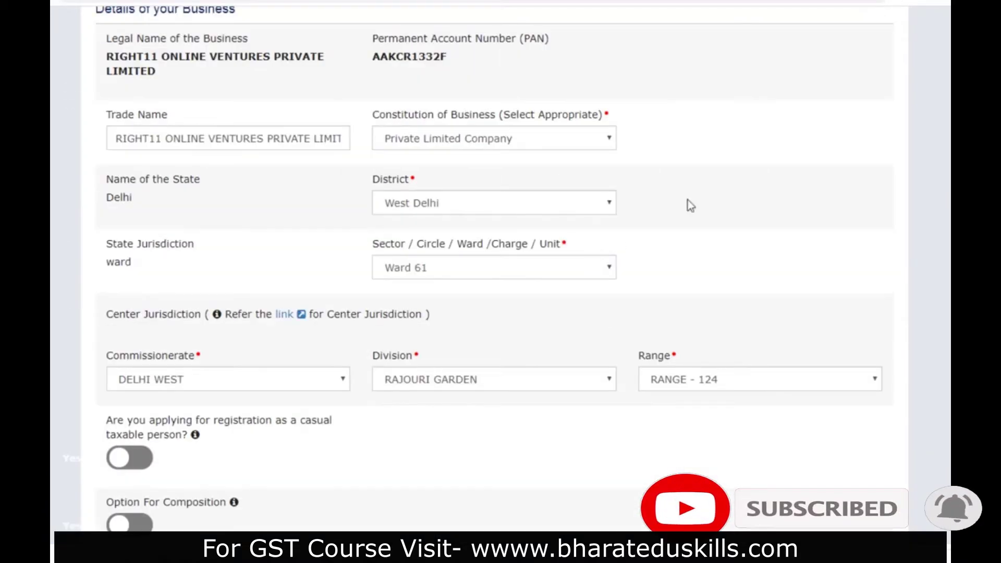
scroll(403, 262, "down", 10)
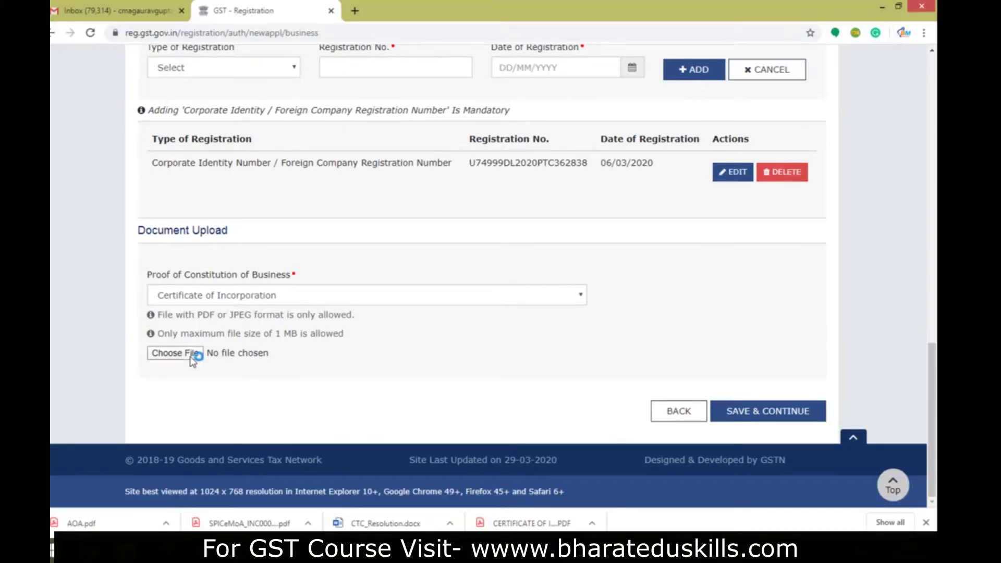
- Attach the incorporation certificate from F:\Book\GST, then save the business details and continue
left_click(151, 370)
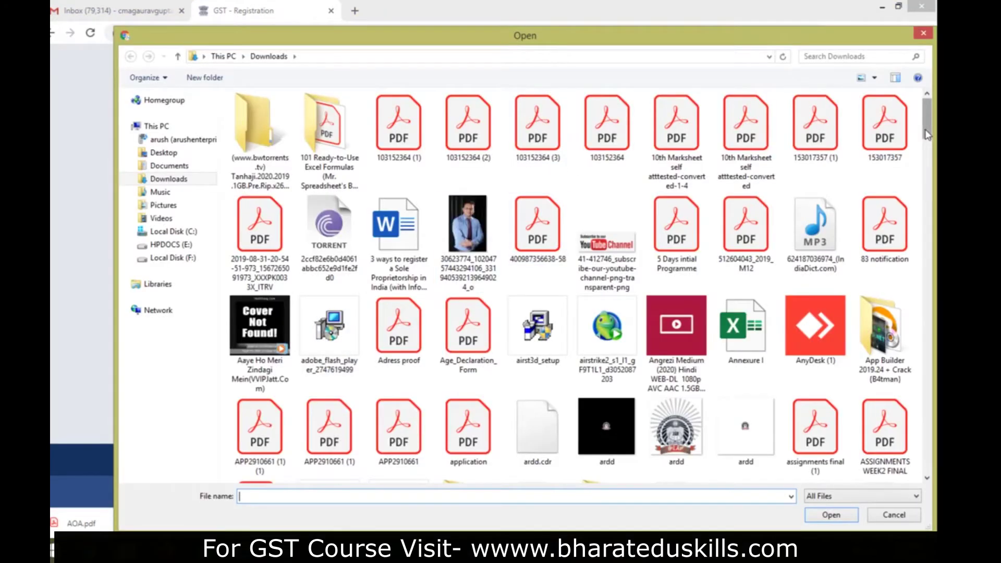
left_click(175, 257)
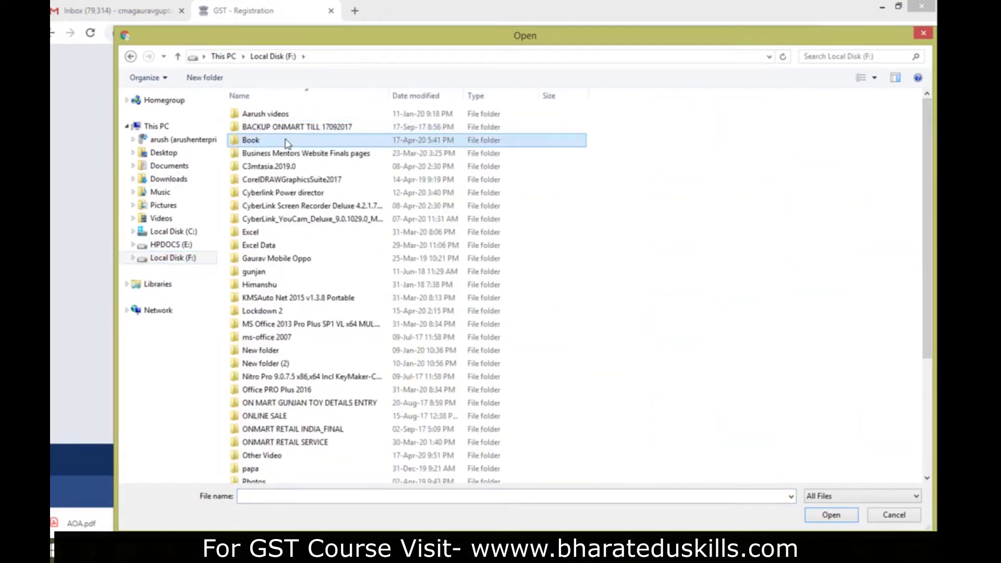
double_click(319, 127)
double_click(323, 140)
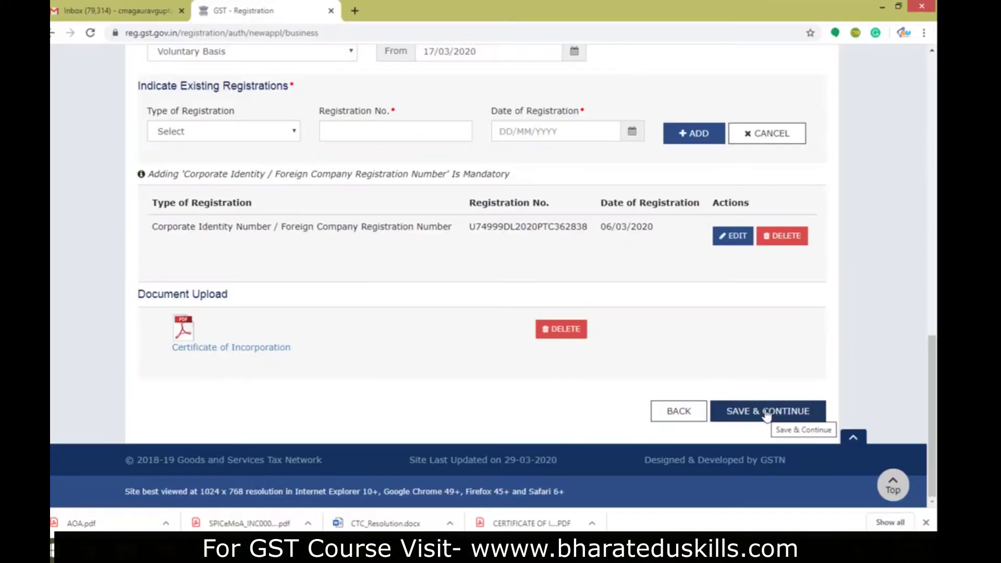
left_click(765, 413)
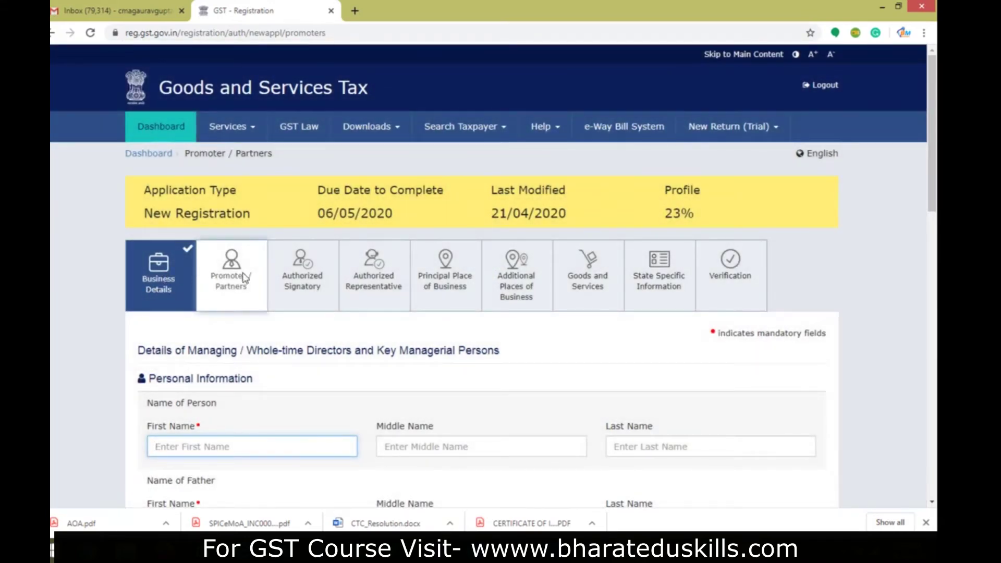
- Review the first director's filled form, switch on Also Authorized Signatory, and use ADD NEW
scroll(573, 346, "down", 2)
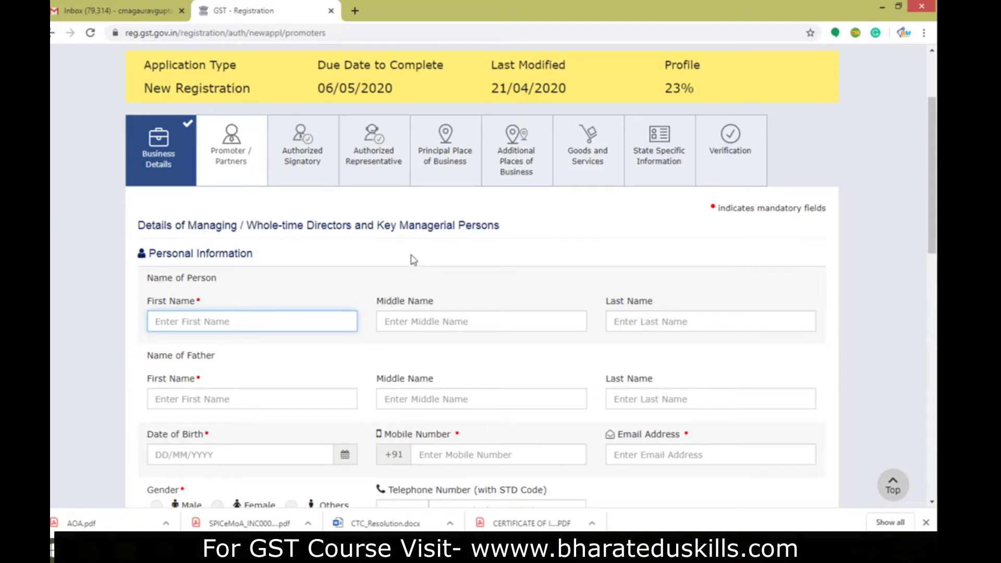
scroll(416, 260, "down", 1)
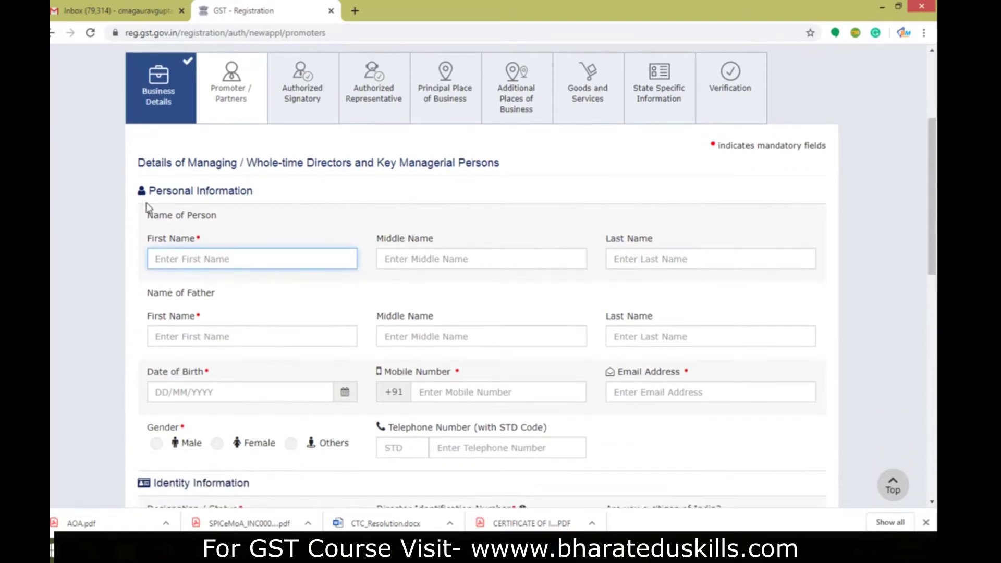
scroll(146, 292, "down", 3)
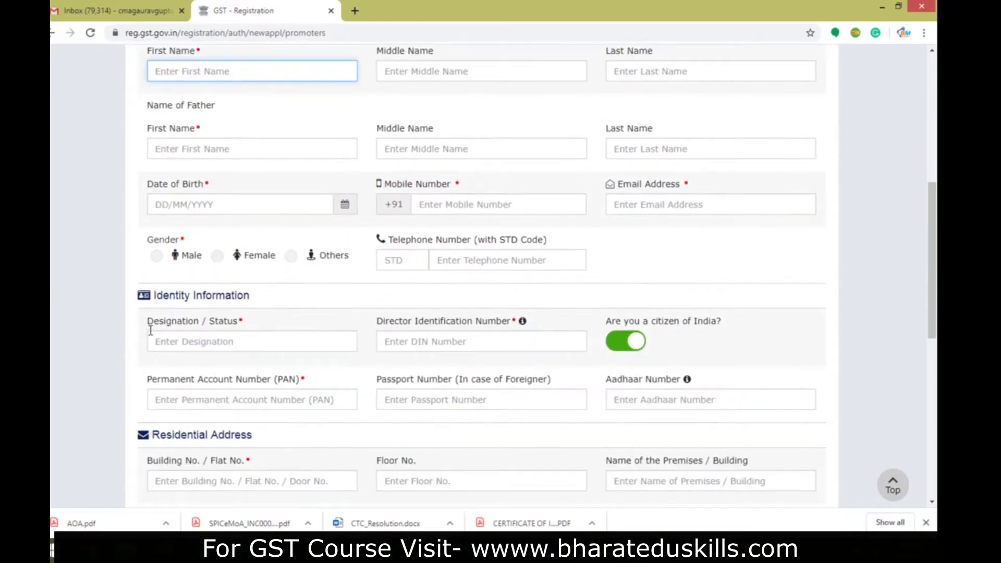
scroll(194, 307, "down", 2)
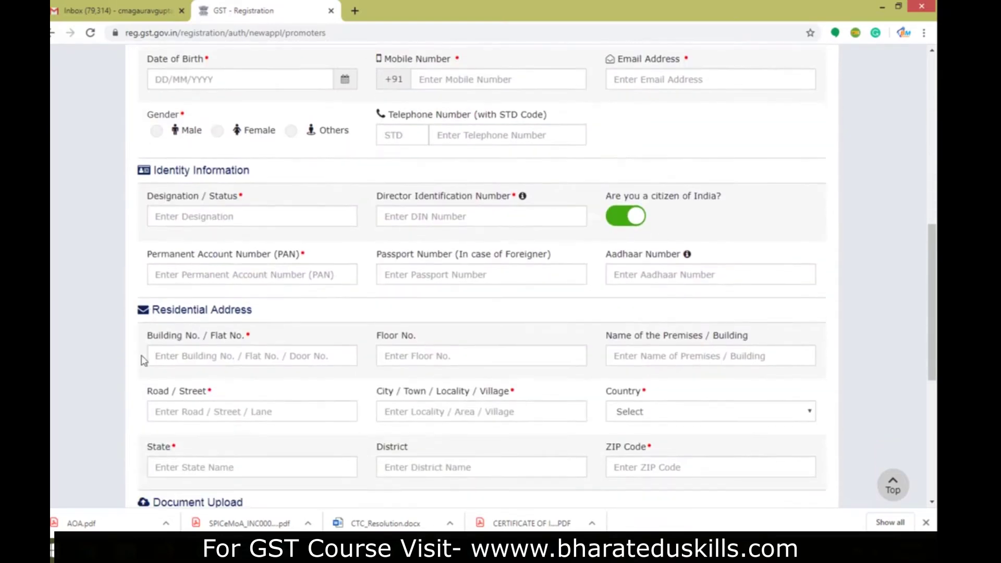
scroll(172, 399, "down", 3)
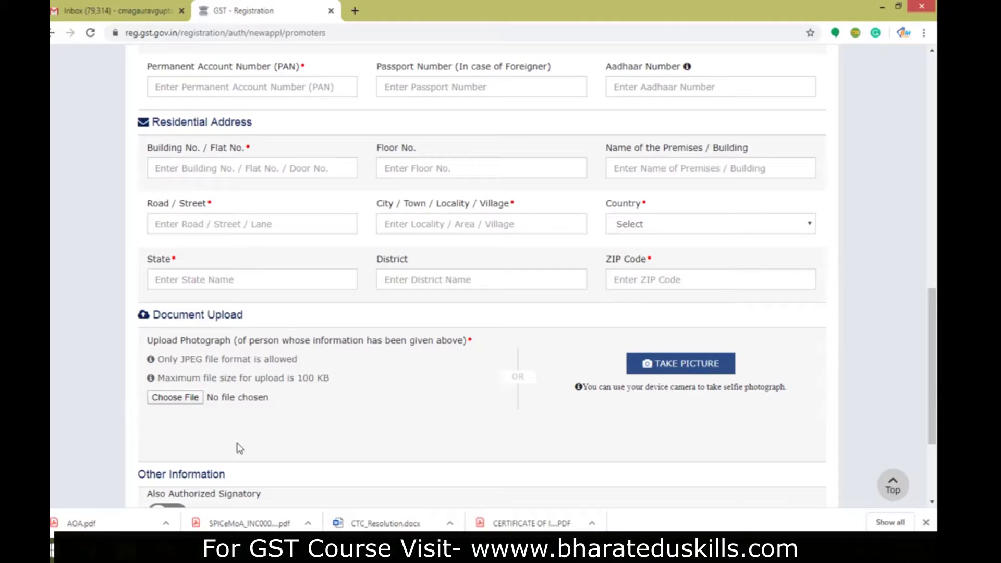
scroll(247, 443, "down", 2)
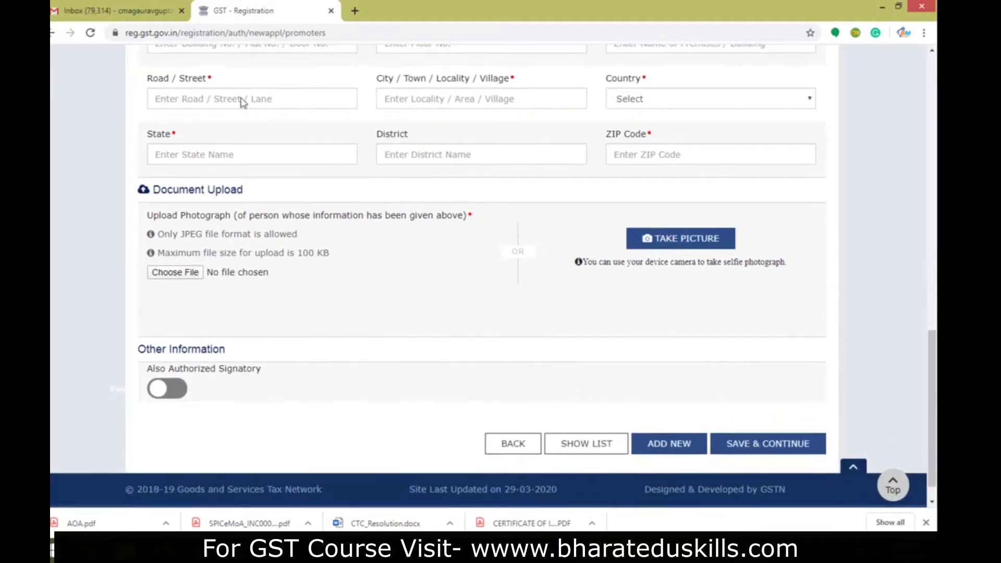
scroll(264, 198, "up", 8)
left_click(264, 136)
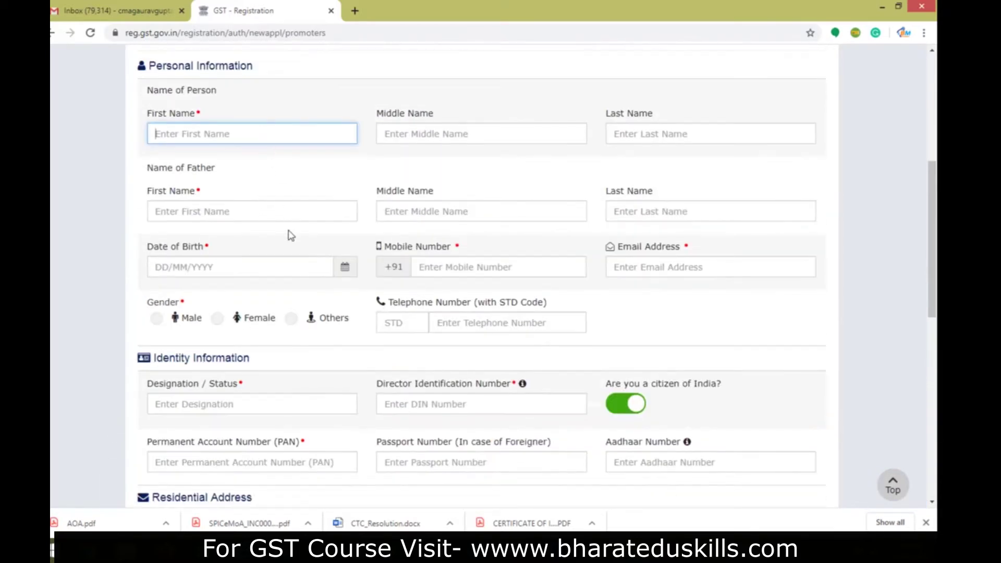
scroll(286, 224, "up", 2)
scroll(271, 324, "down", 9)
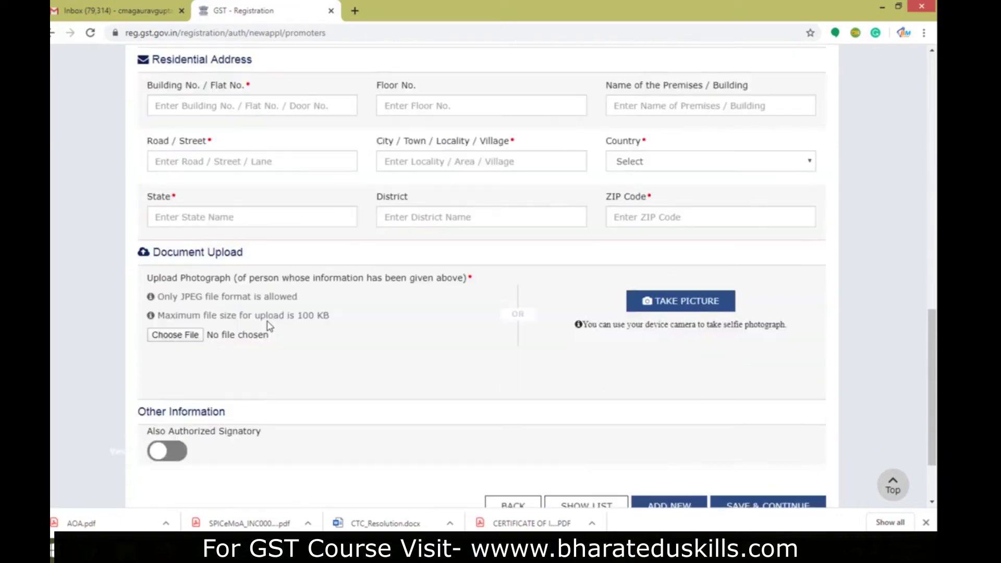
scroll(269, 325, "down", 2)
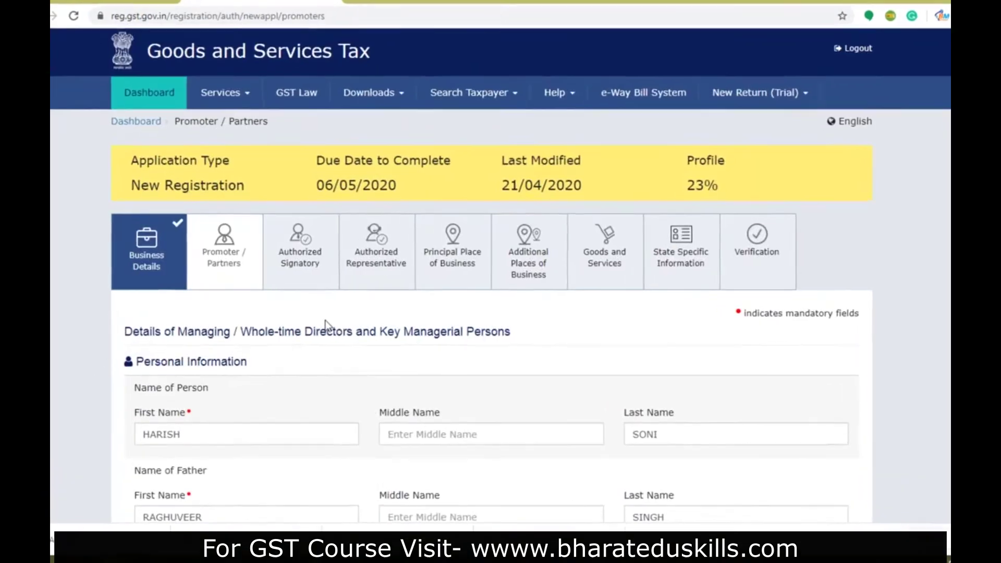
scroll(326, 321, "down", 6)
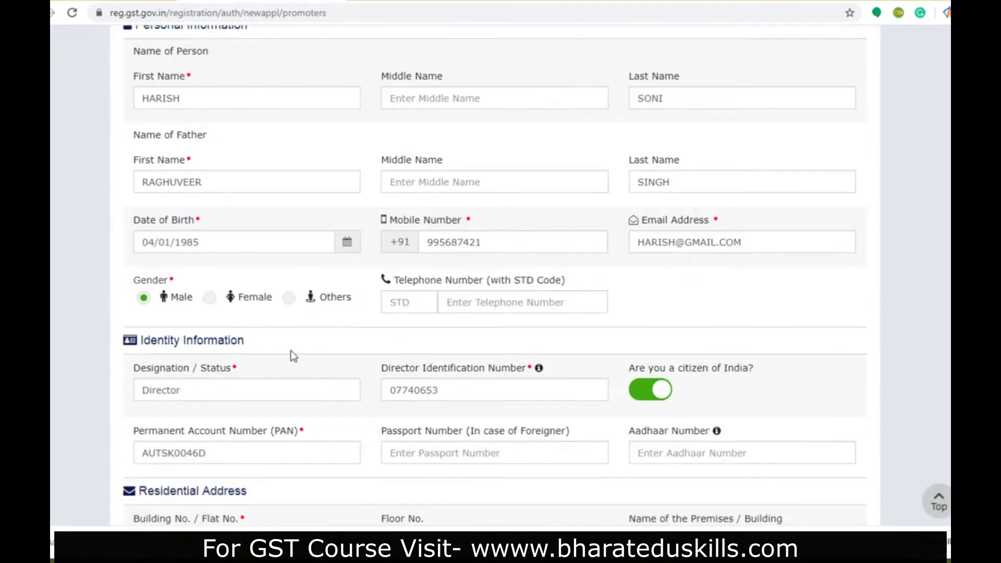
scroll(289, 351, "down", 8)
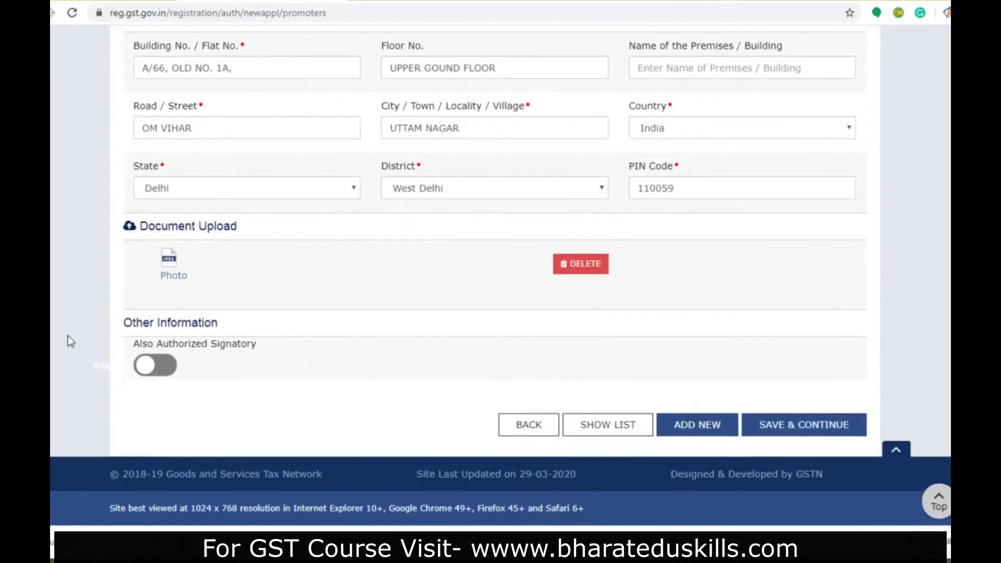
scroll(418, 305, "up", 12)
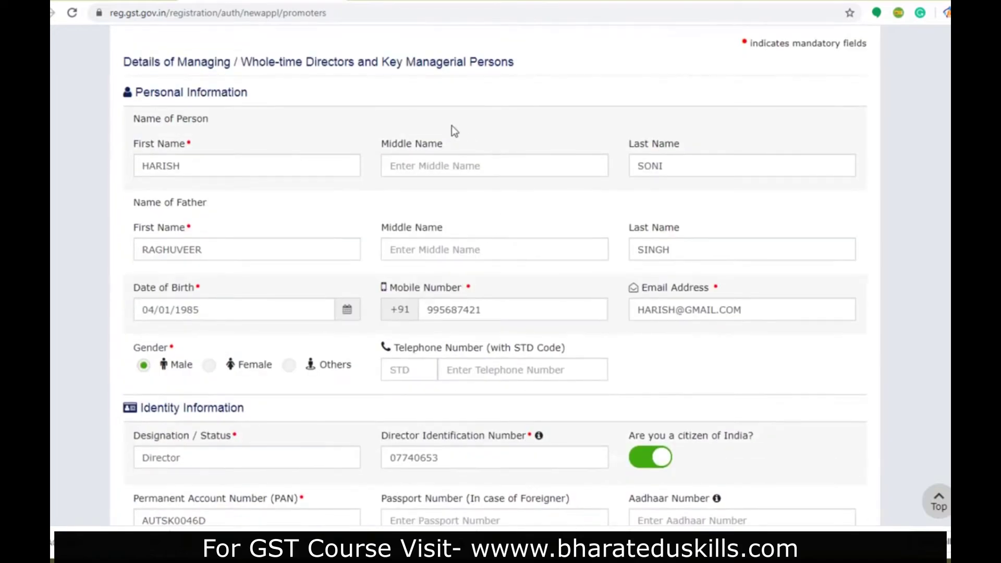
scroll(409, 251, "down", 10)
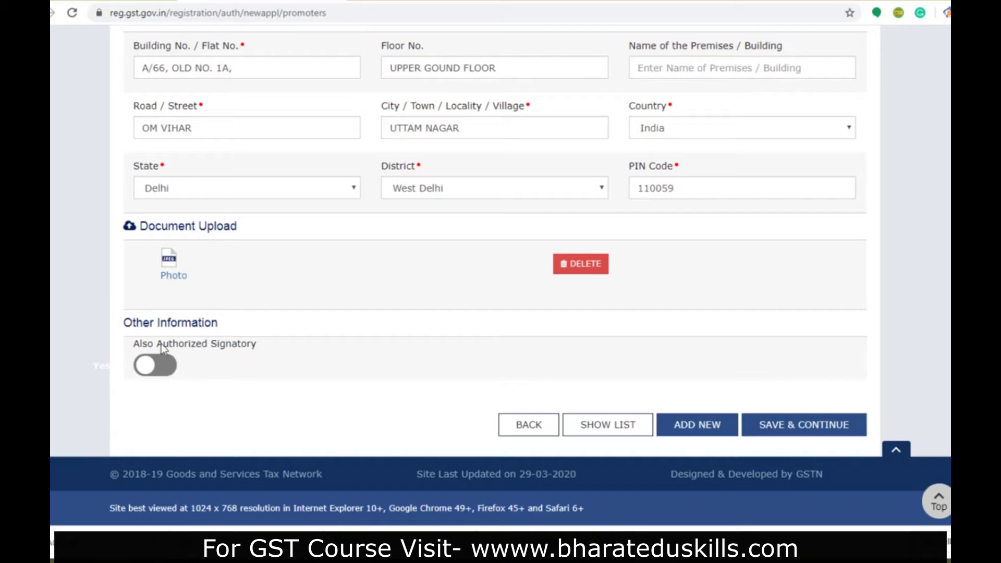
left_click(170, 369)
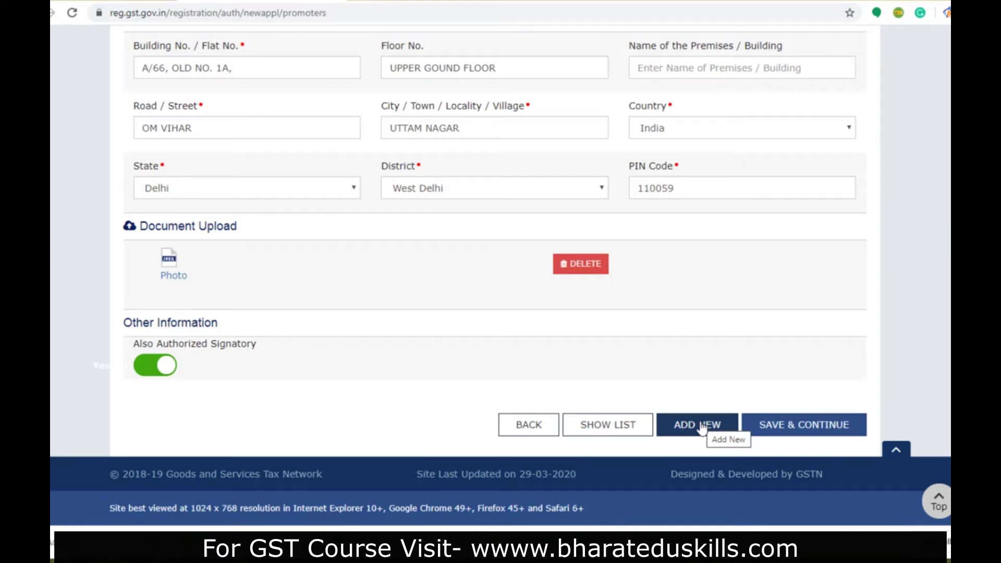
left_click(702, 426)
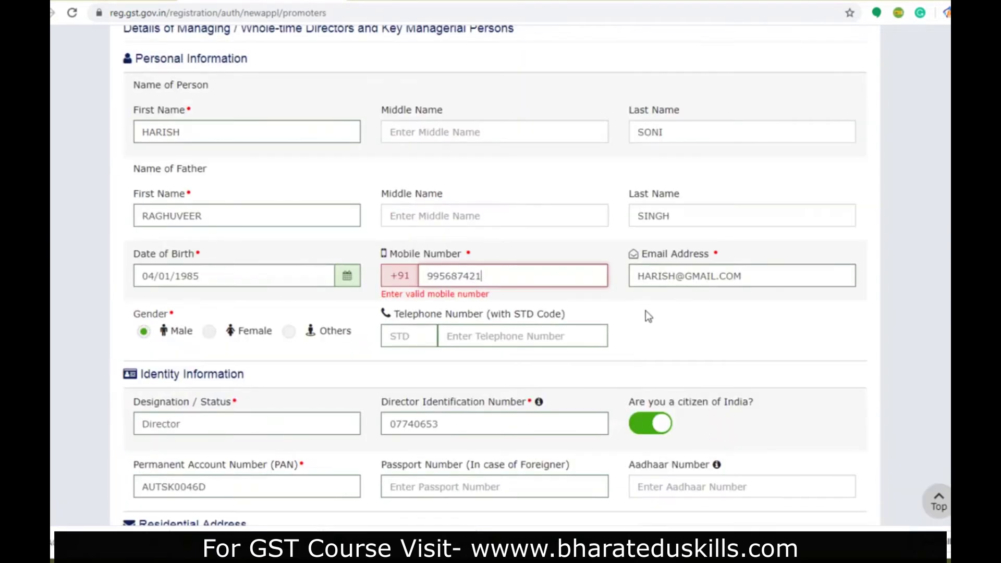
- Review the second director's completed details and save to reach the Authorized Signatory tab
scroll(474, 263, "down", 12)
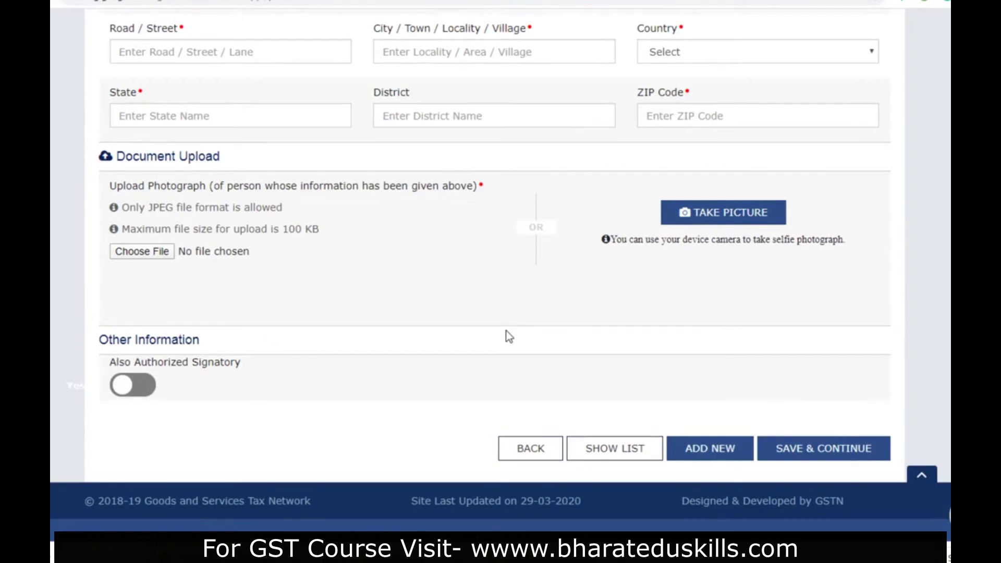
scroll(506, 330, "up", 15)
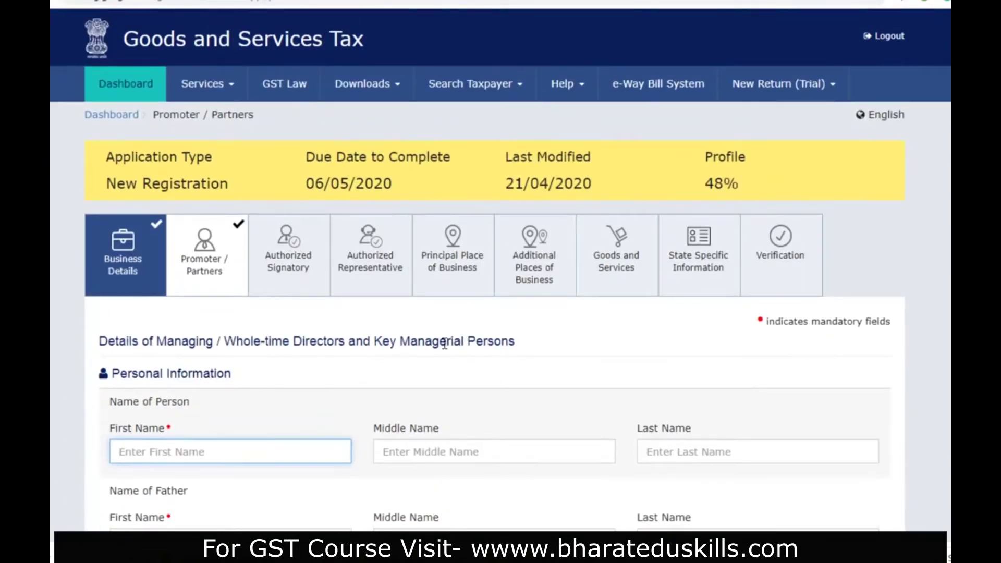
scroll(445, 344, "down", 4)
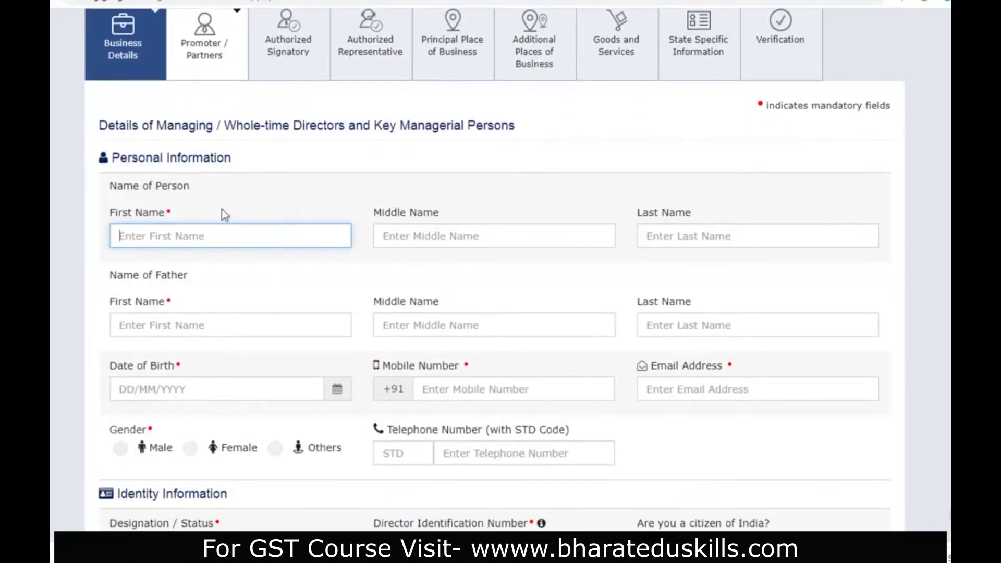
scroll(266, 266, "down", 5)
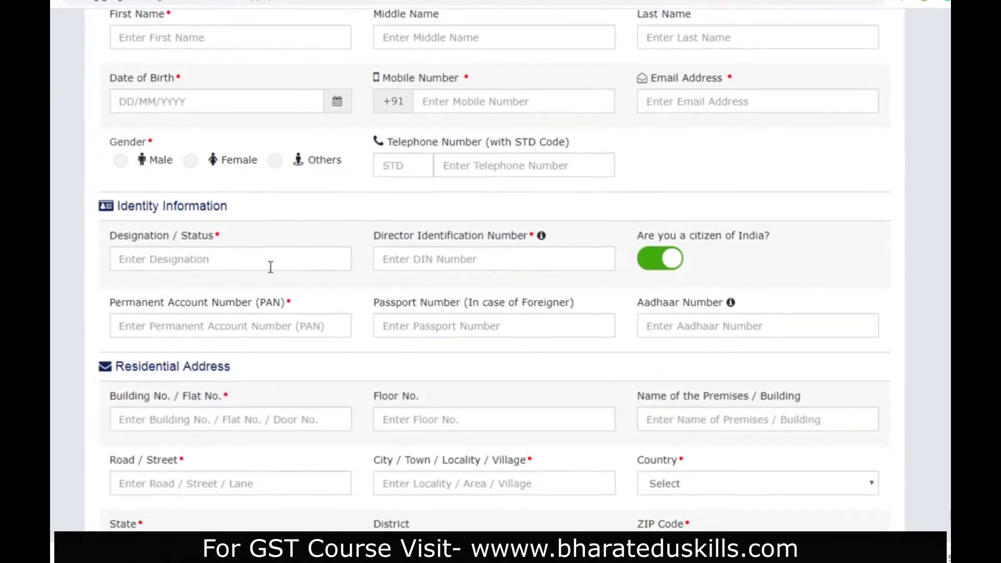
scroll(270, 269, "down", 5)
scroll(269, 269, "up", 5)
scroll(258, 366, "down", 5)
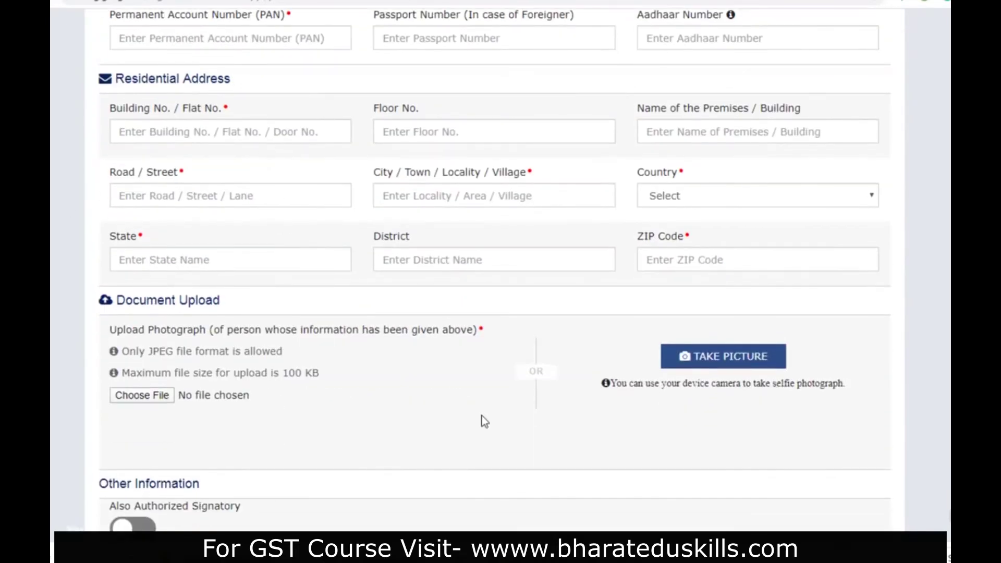
scroll(293, 433, "down", 3)
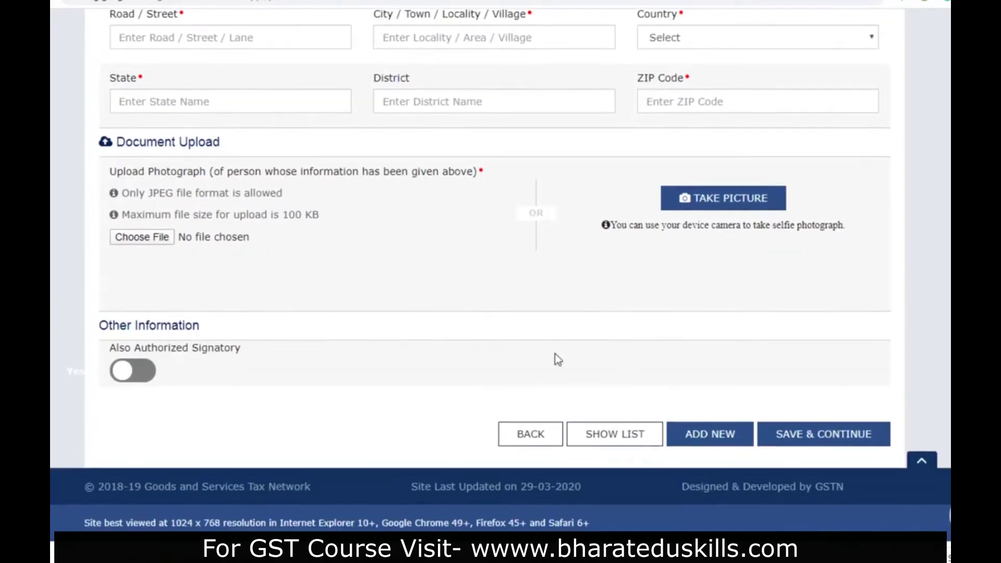
scroll(820, 442, "up", 15)
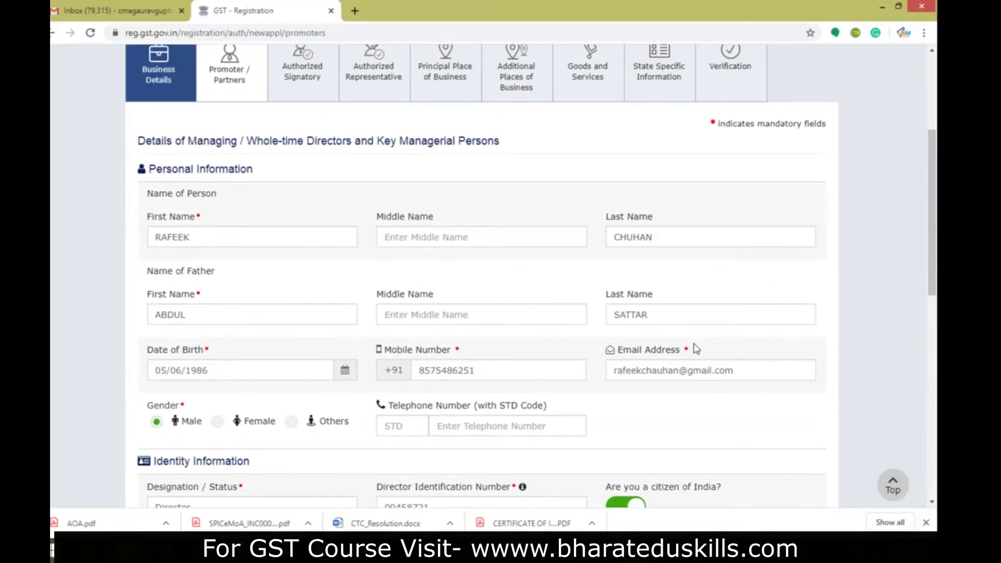
scroll(696, 349, "down", 3)
scroll(695, 348, "down", 8)
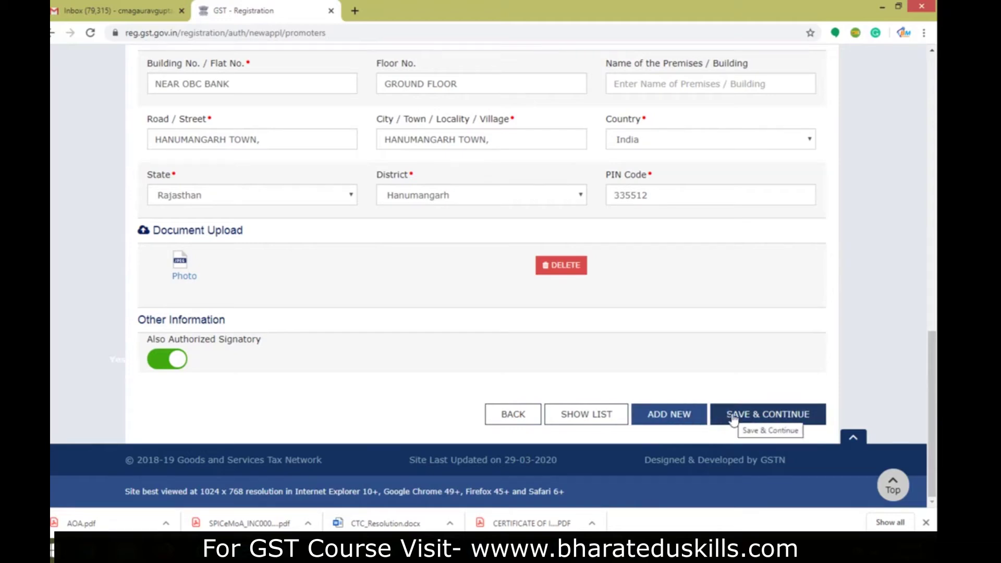
left_click(733, 415)
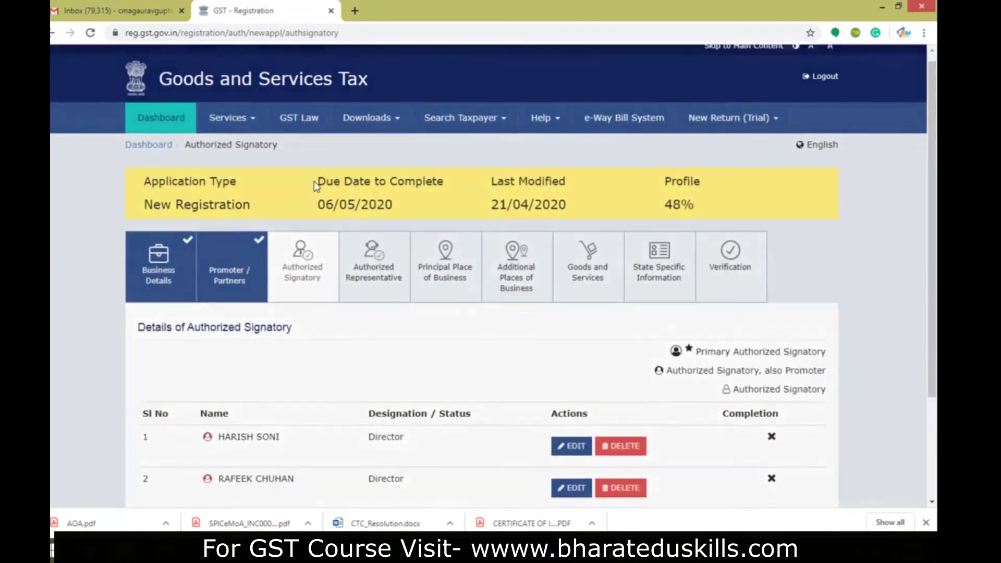
- Edit row 1 in the Authorized Signatory list to open the first director's form
scroll(380, 192, "down", 3)
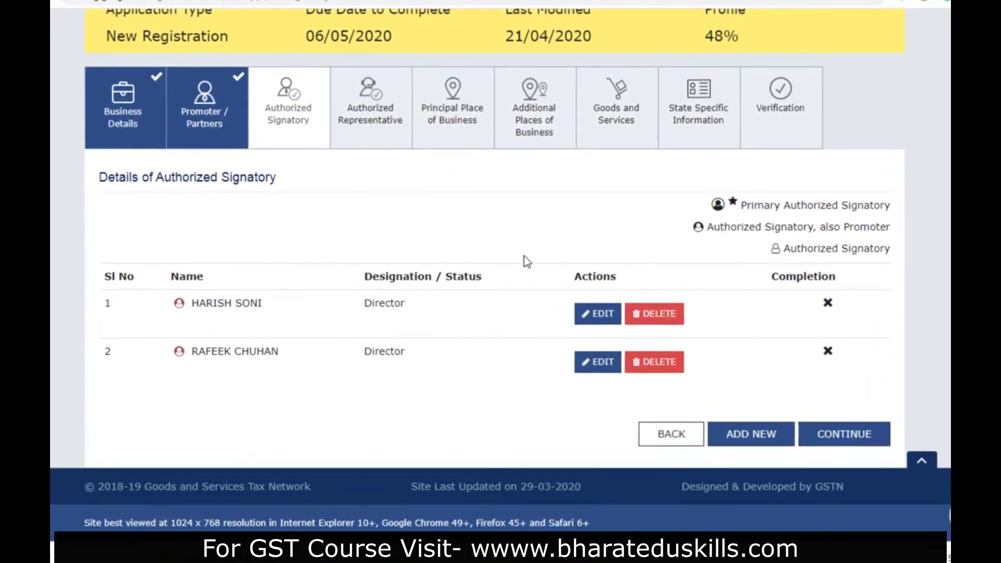
left_click(589, 315)
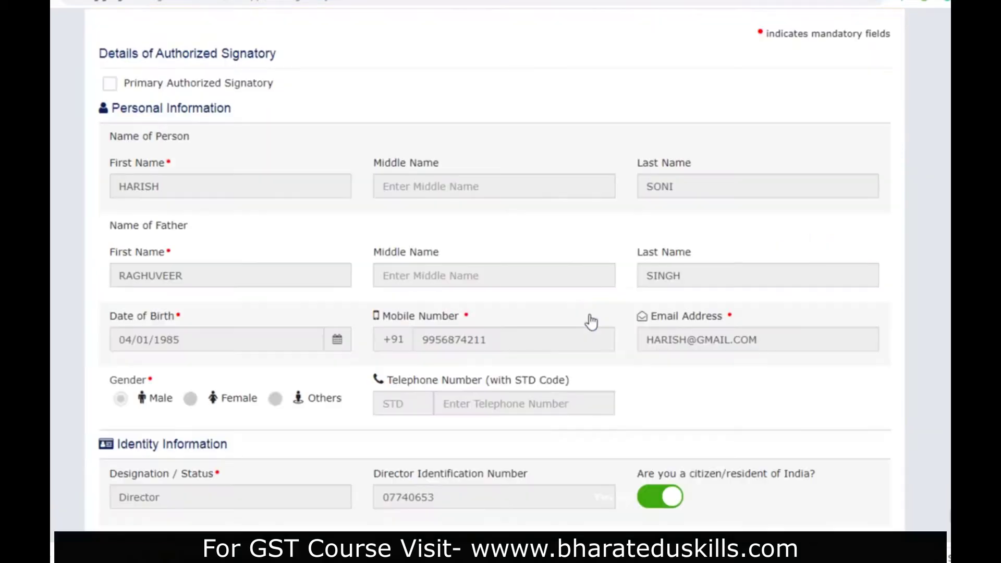
- Tick Primary Authorized Signatory for the first director and open the proof-of-authorization dropdown
scroll(408, 336, "down", 1)
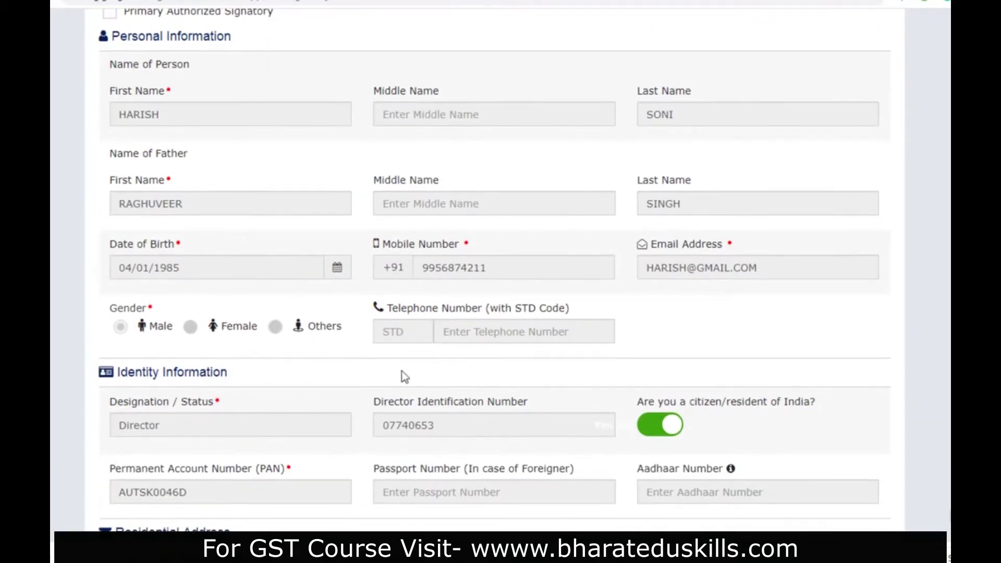
scroll(402, 375, "up", 3)
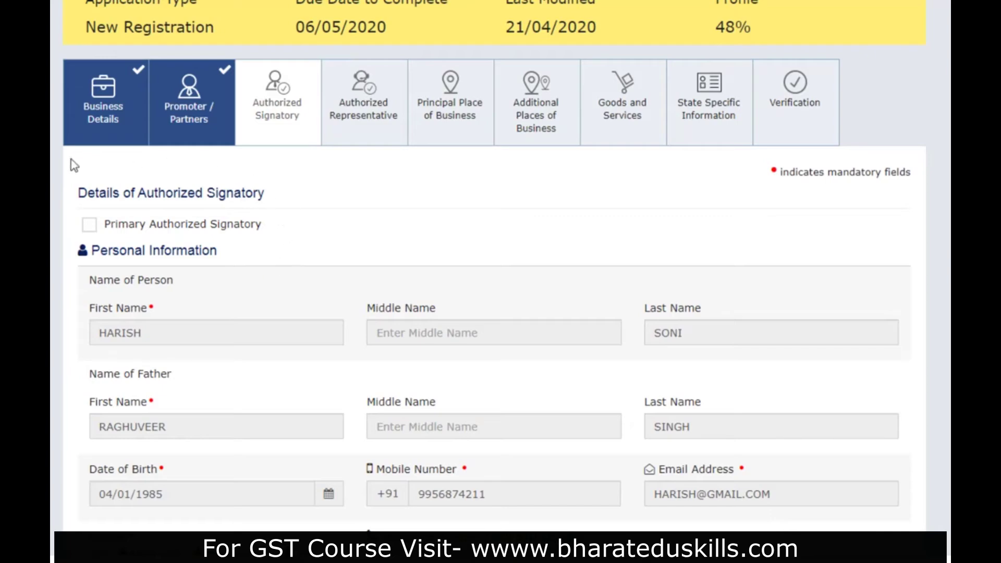
left_click(89, 228)
scroll(316, 308, "down", 4)
scroll(316, 308, "down", 10)
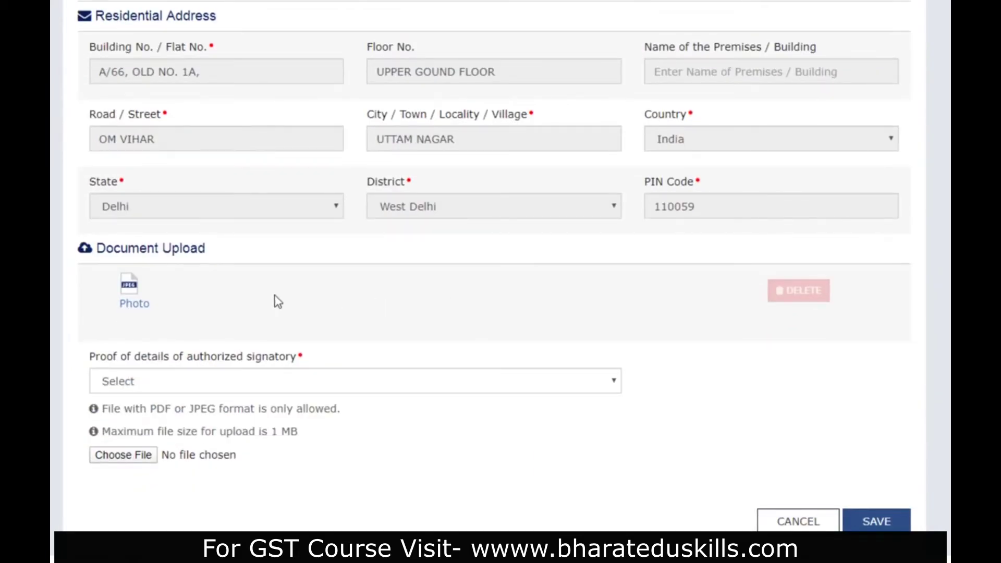
scroll(279, 308, "down", 3)
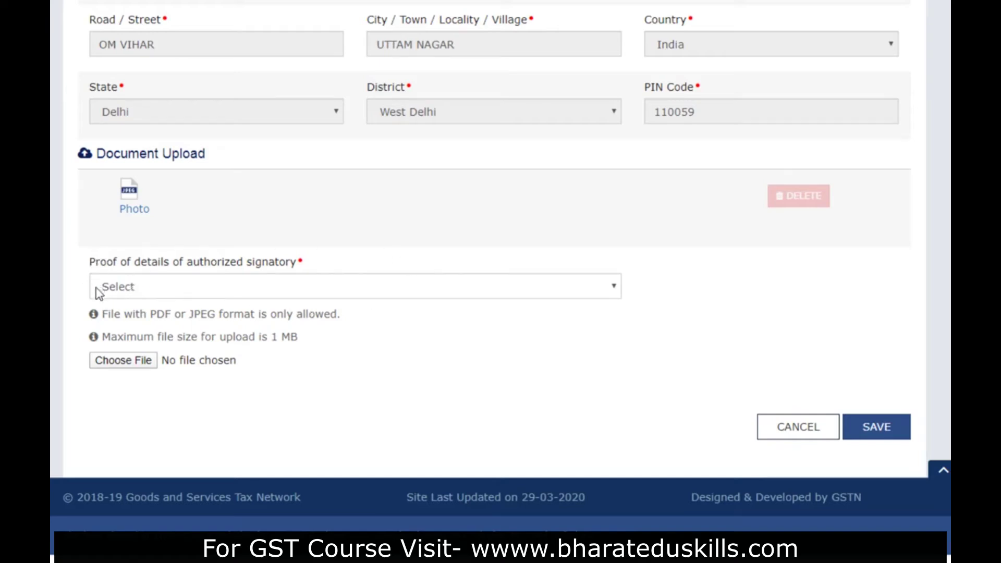
left_click(261, 290)
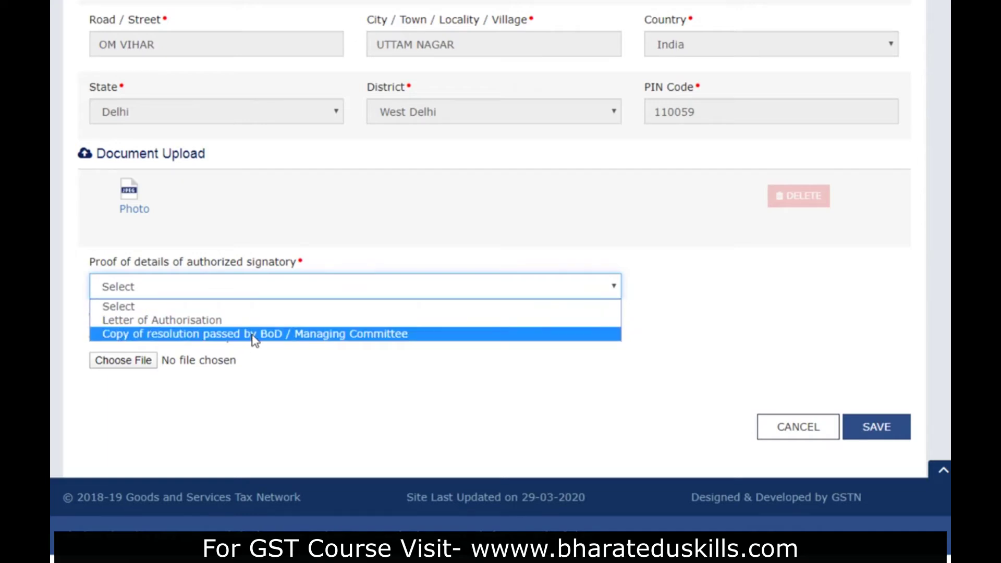
- Upload 'Copy of resolution' as the board resolution proof, then bring up CTC_Resolution in Word
left_click(254, 336)
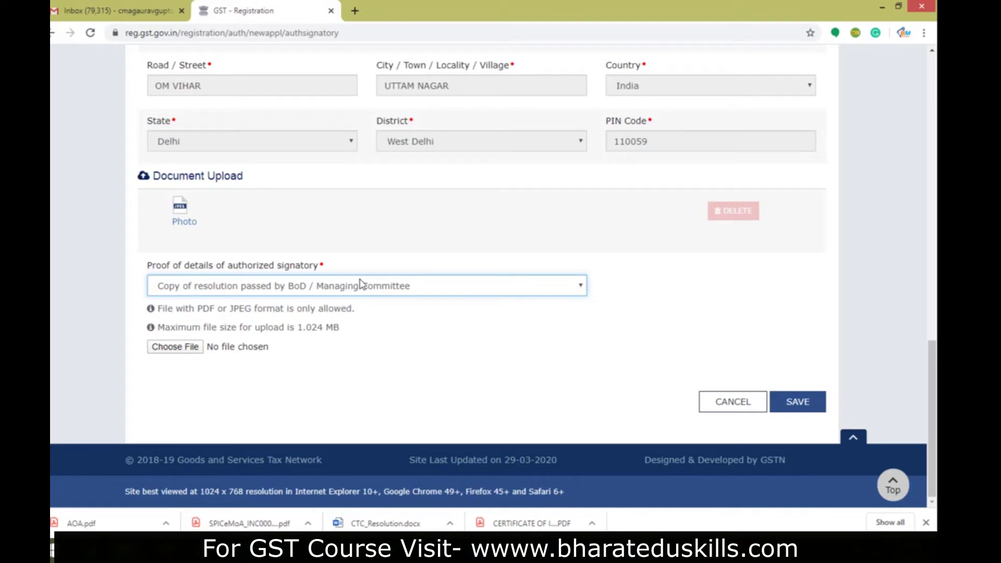
left_click(193, 347)
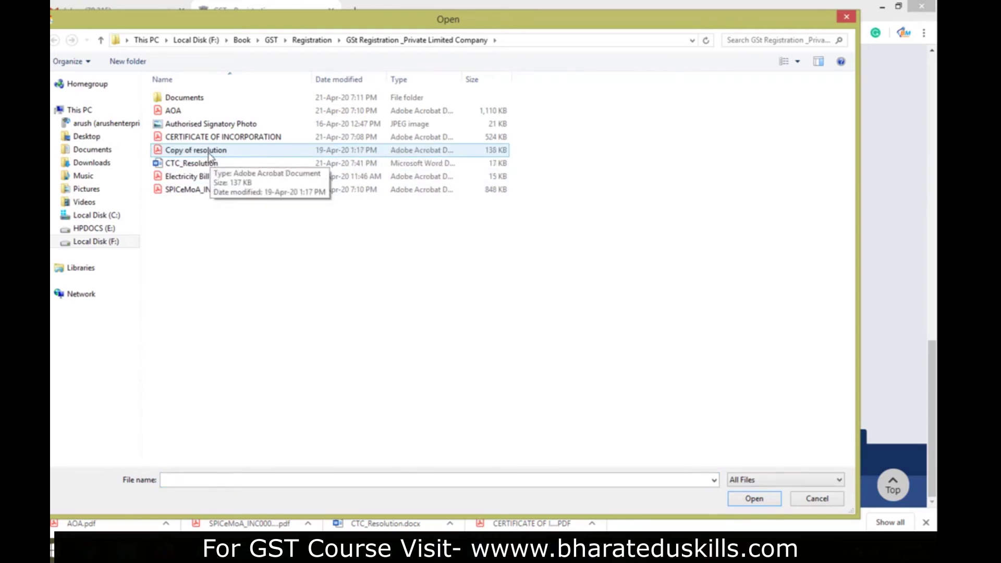
left_click(208, 152)
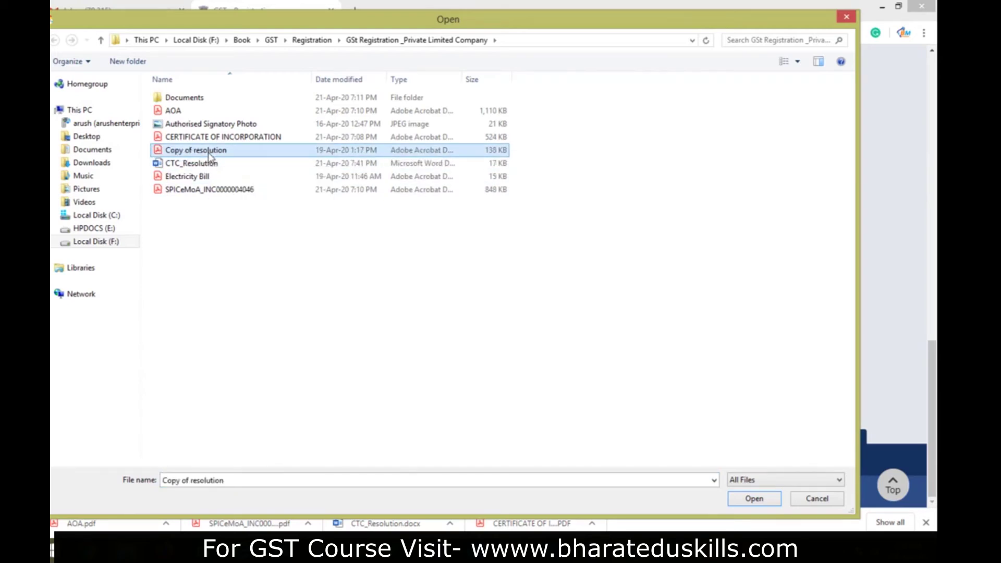
left_click(751, 499)
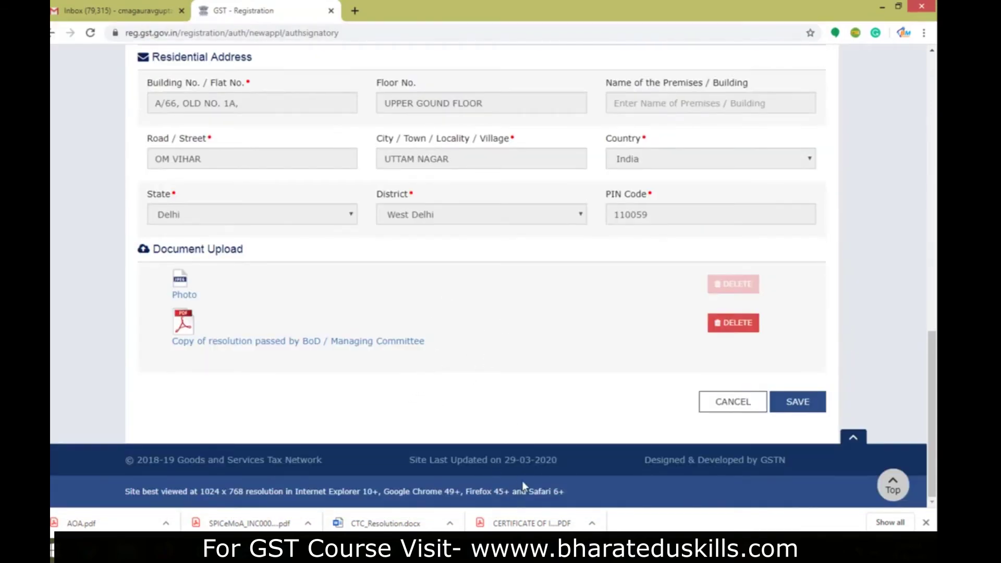
left_click(552, 548)
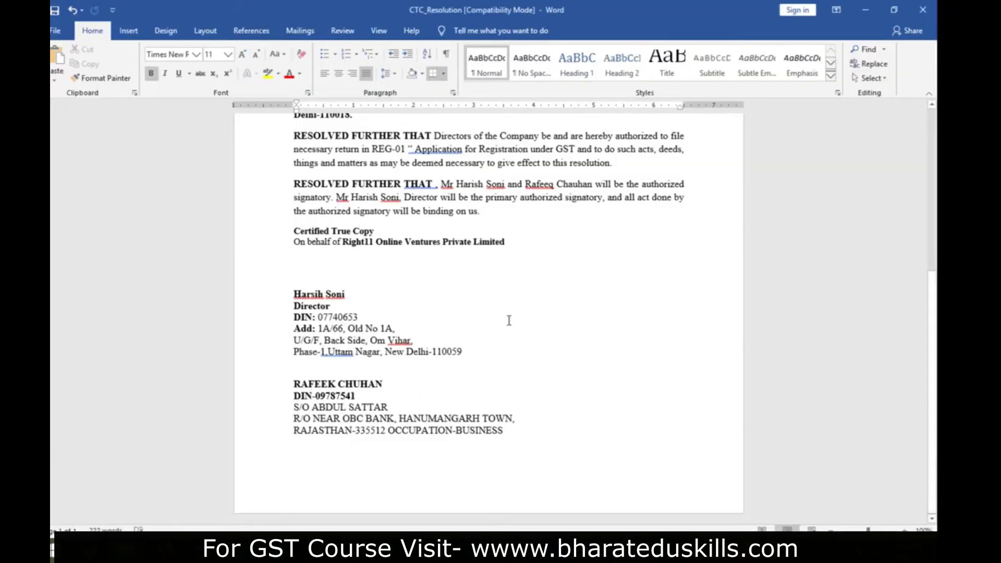
- In CTC_Resolution, highlight the GST registration sentence and the primary signatory's name
scroll(505, 319, "up", 6)
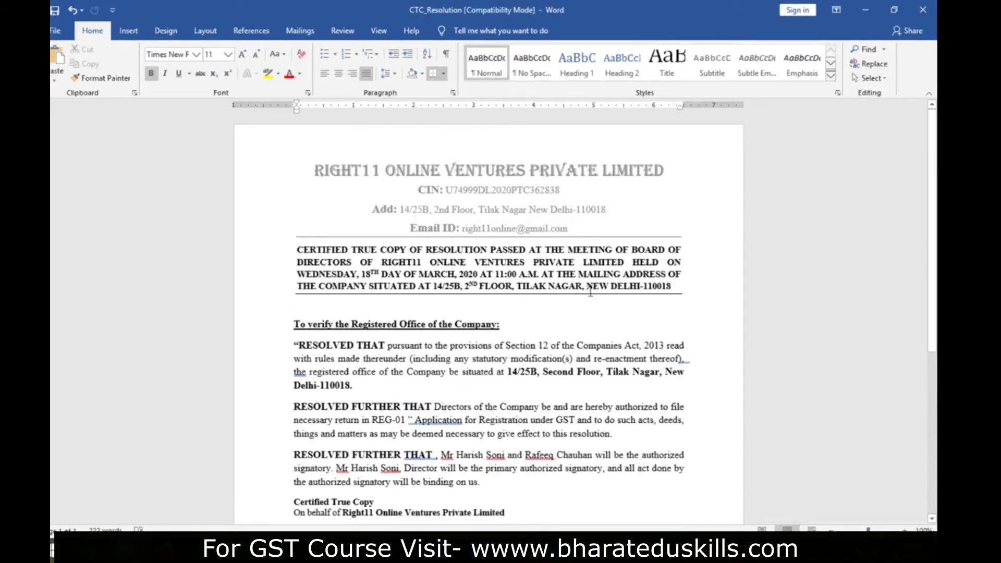
scroll(521, 314, "down", 3)
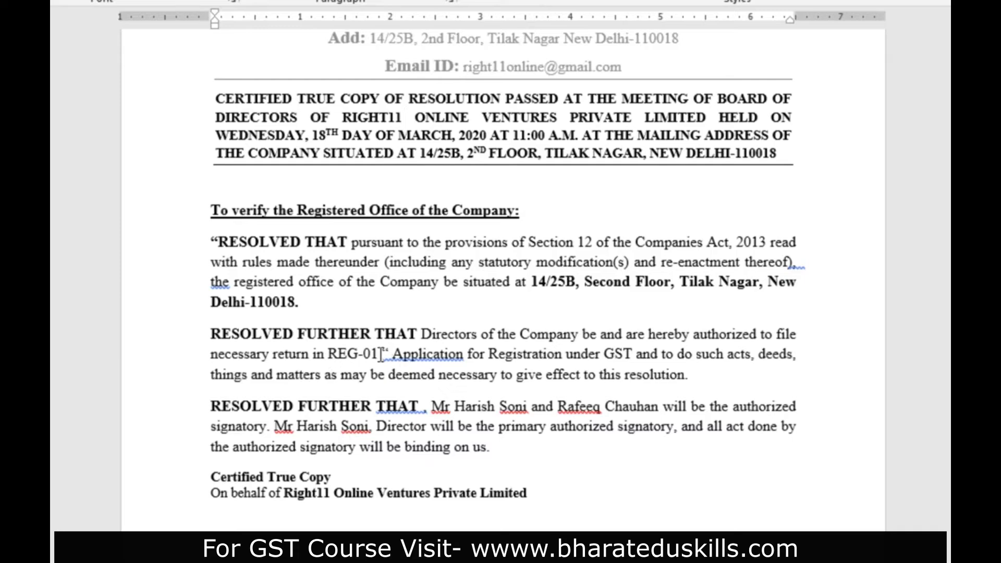
left_click_drag(431, 356, 688, 377)
left_click(612, 378)
left_click_drag(290, 425, 368, 426)
left_click(549, 455)
scroll(610, 487, "down", 2)
scroll(610, 488, "down", 3)
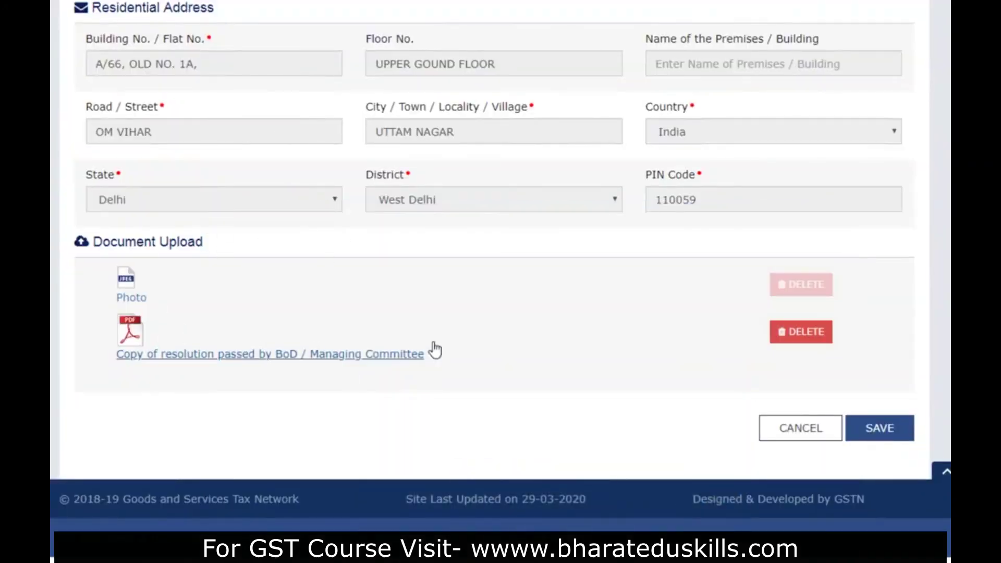
- Save the first signatory, then attach 'Copy of resolution' as the second signatory's proof and save
left_click(877, 437)
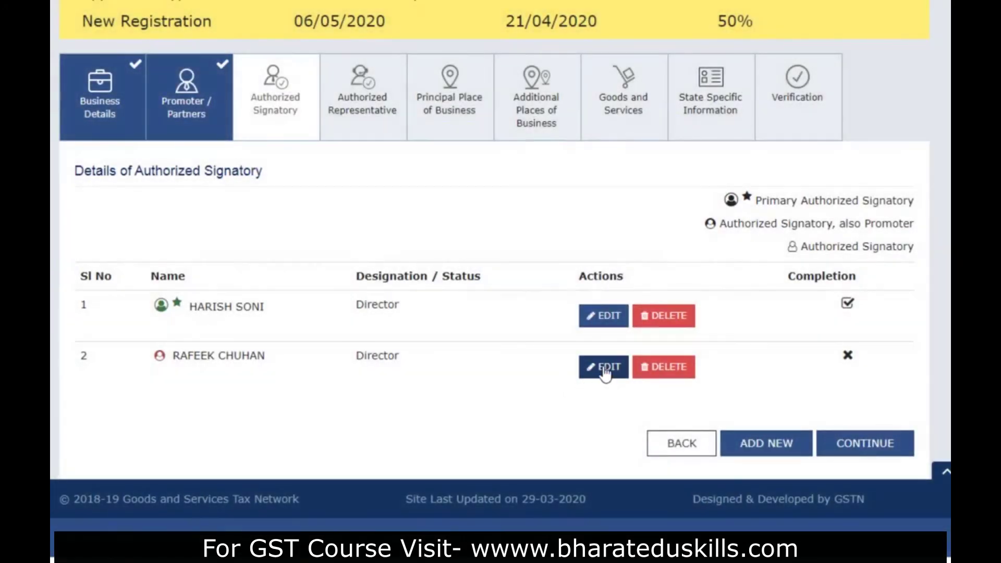
left_click(605, 374)
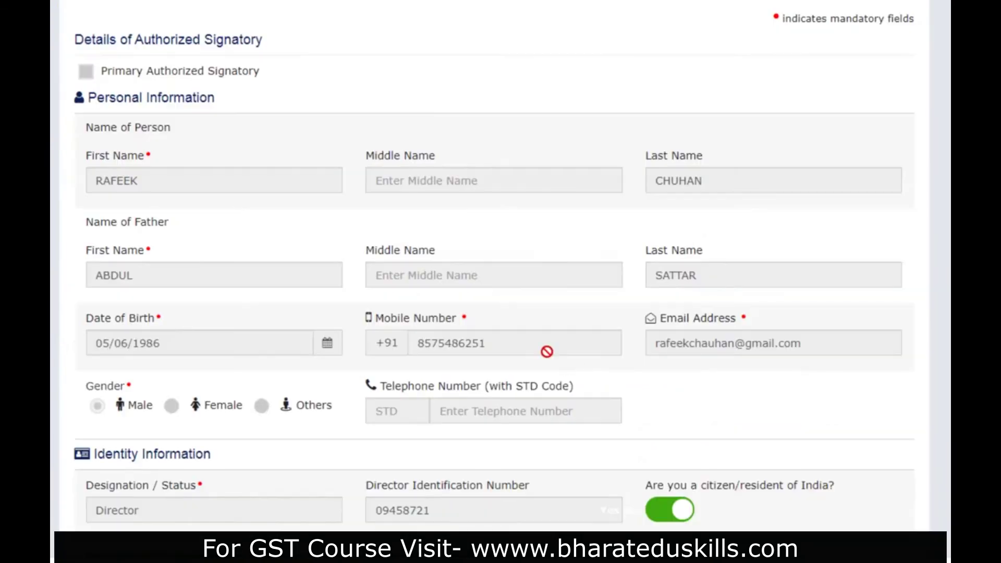
scroll(545, 350, "down", 10)
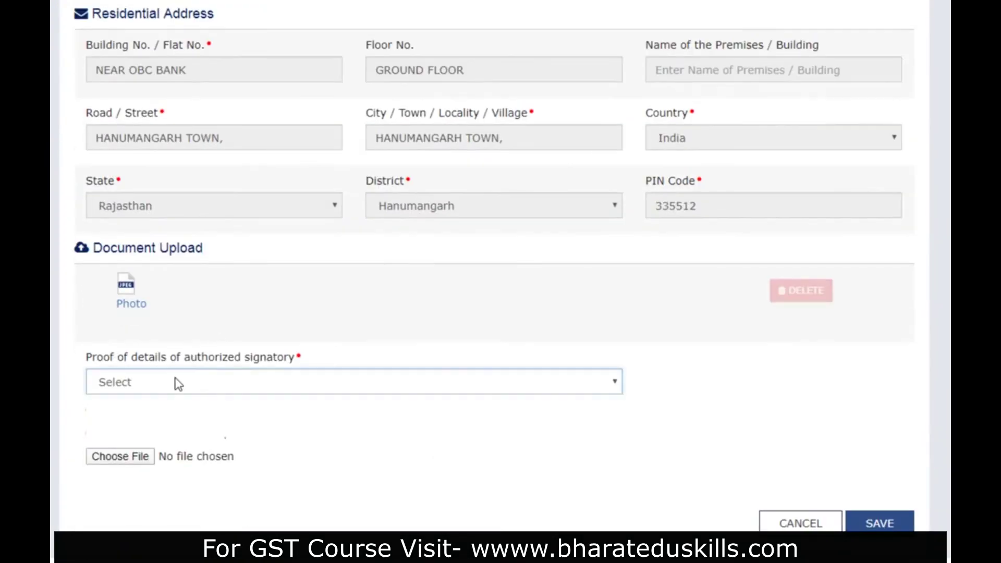
left_click(177, 382)
left_click(201, 429)
left_click(139, 458)
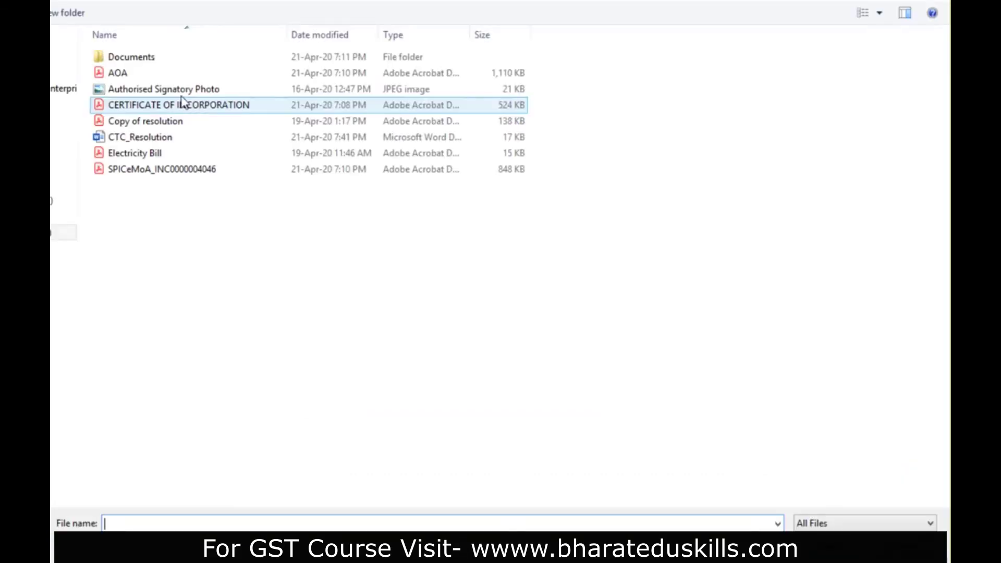
left_click(167, 123)
left_click(830, 546)
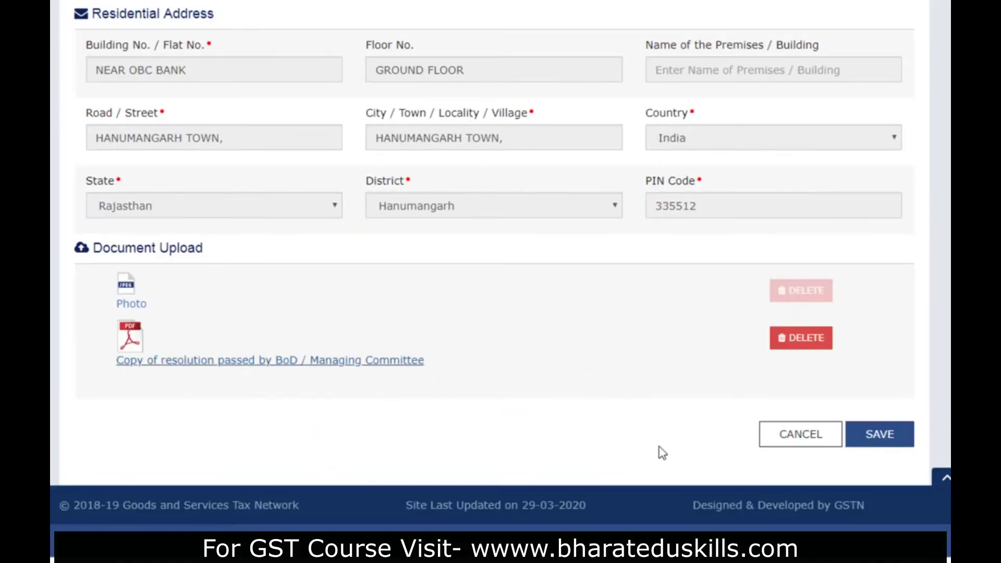
scroll(698, 404, "up", 10)
scroll(698, 404, "down", 10)
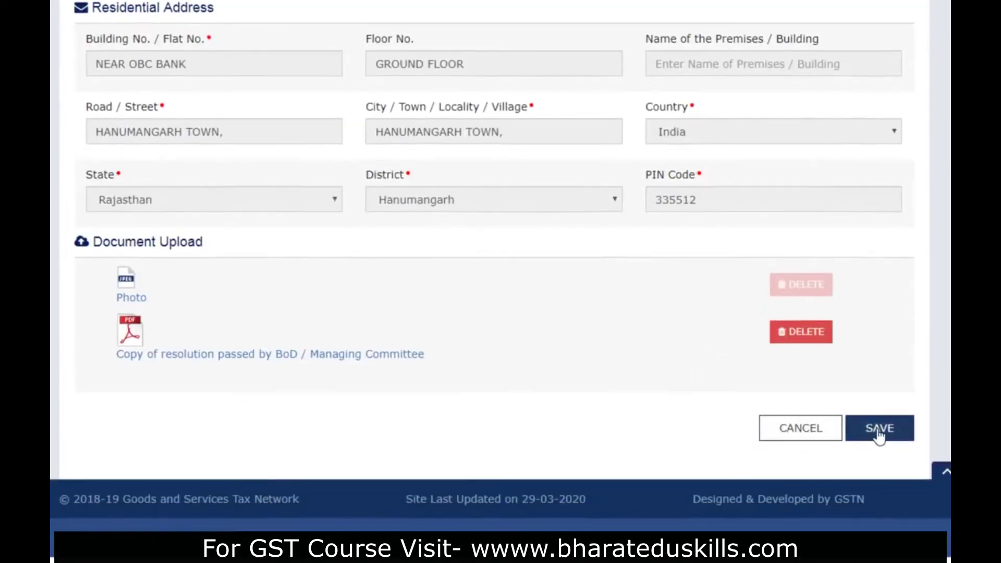
left_click(877, 432)
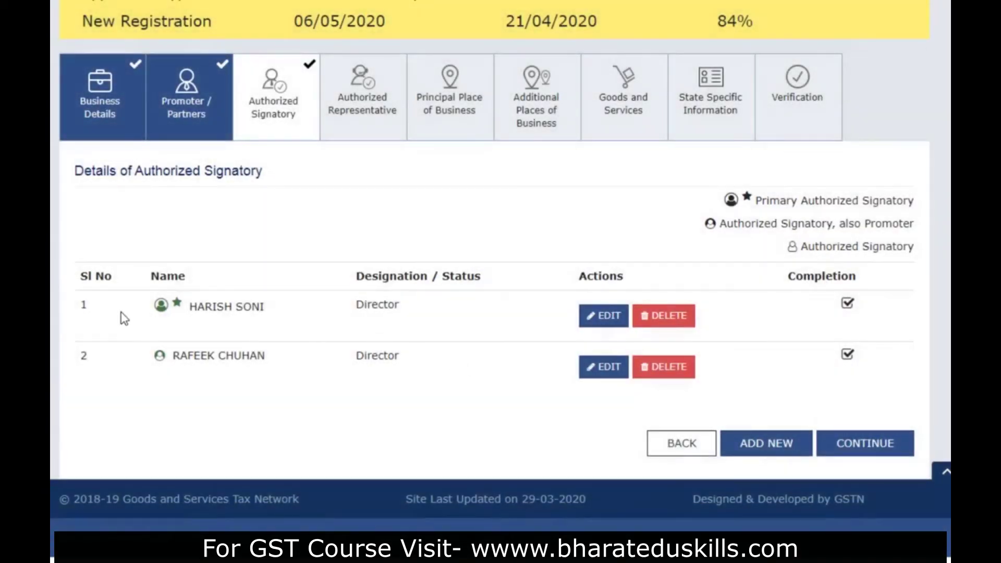
- Check the Primary Authorized Signatory and signatory-also-promoter legend, then continue to Authorized Representative
mouse_move(176, 309)
left_click_drag(766, 200, 887, 200)
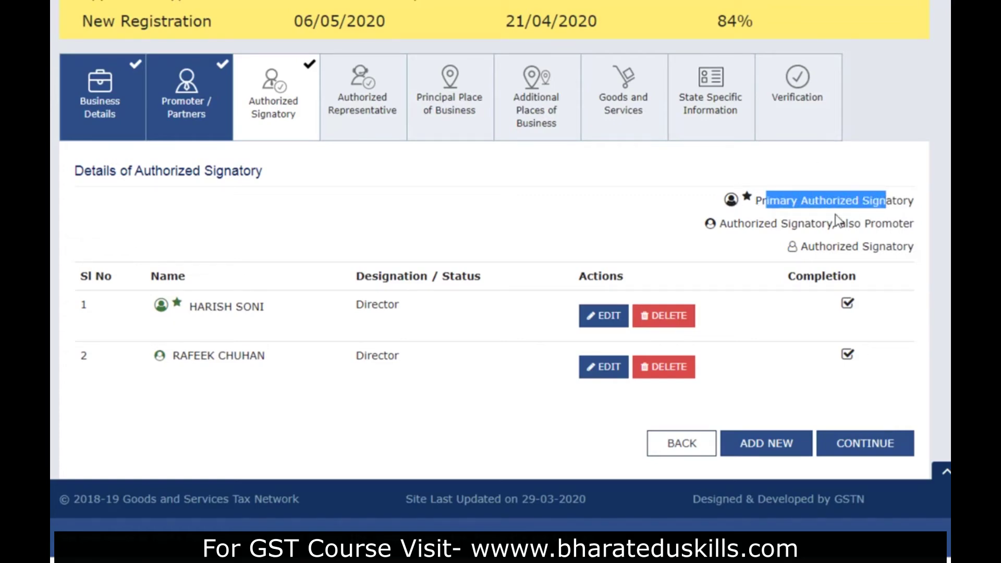
left_click_drag(750, 224, 875, 224)
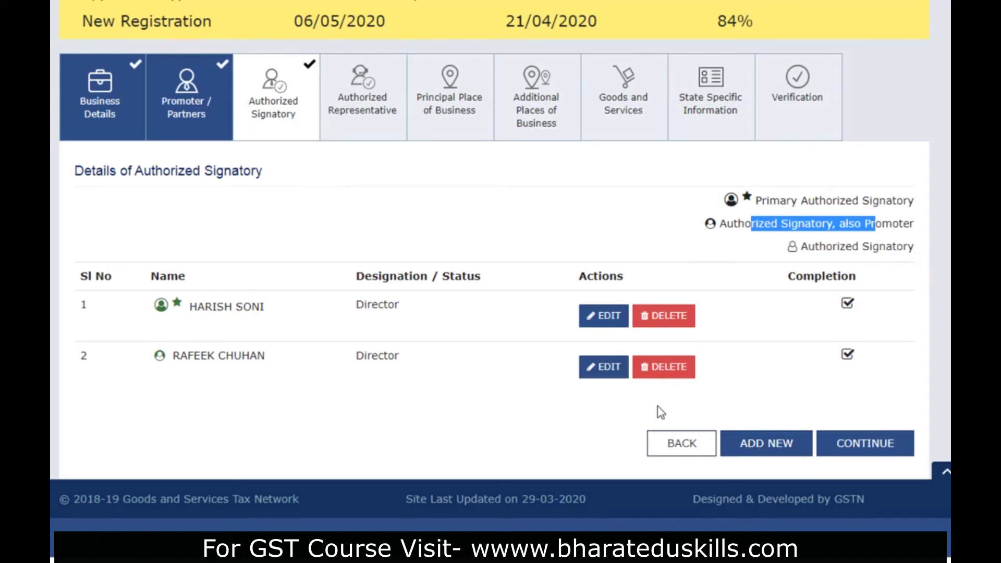
left_click(868, 444)
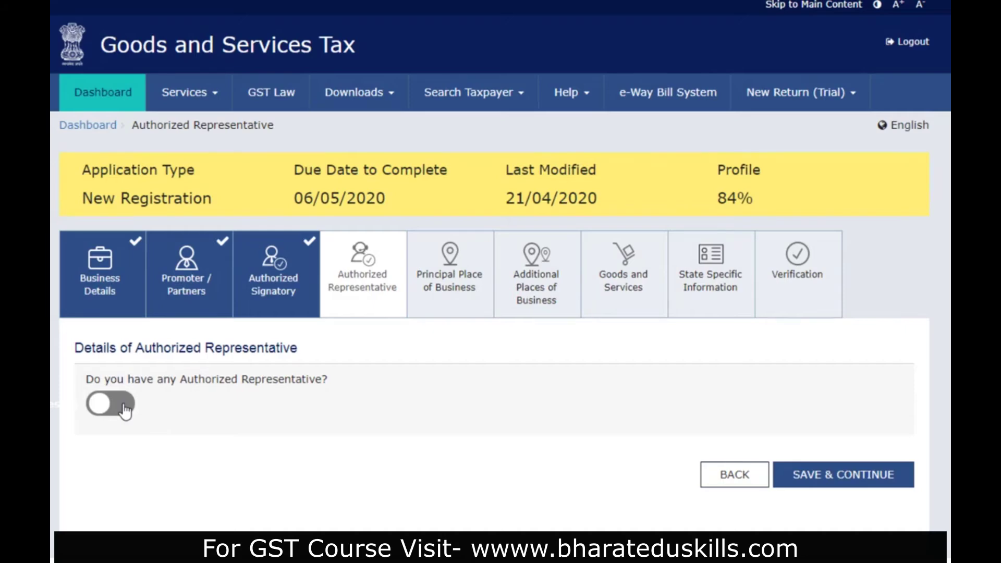
- Answer No to having an authorized representative and save the section
left_click(125, 410)
scroll(209, 365, "down", 4)
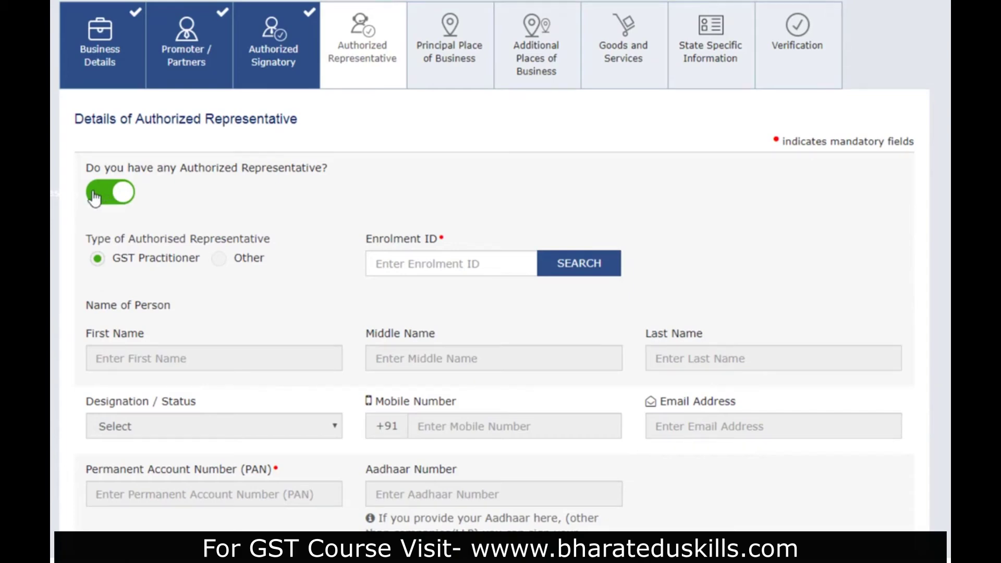
scroll(531, 370, "down", 4)
scroll(556, 348, "up", 8)
left_click(97, 275)
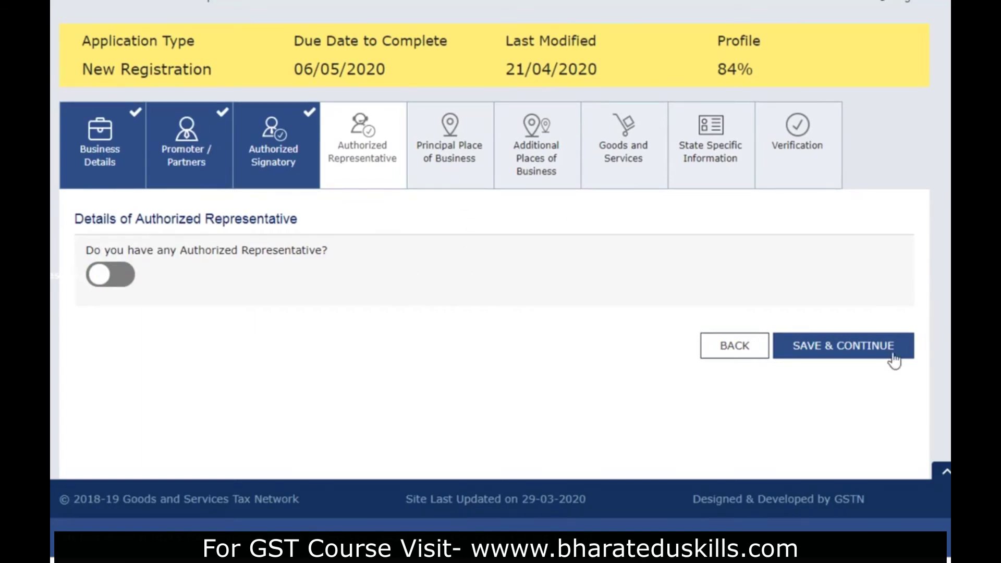
left_click(866, 353)
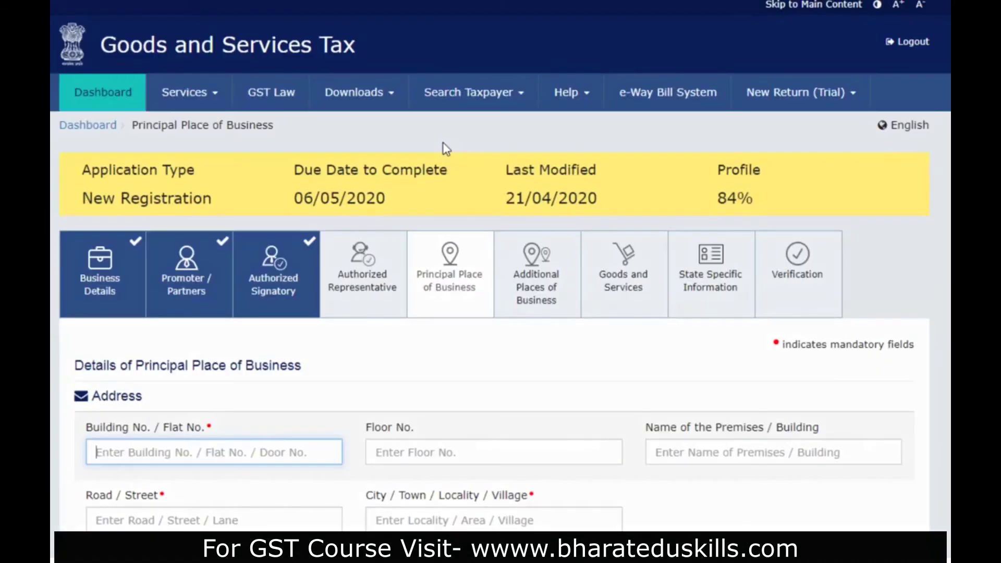
- Scroll the Principal Place of Business form and review the possession and proof-document options without choosing
scroll(490, 370, "down", 5)
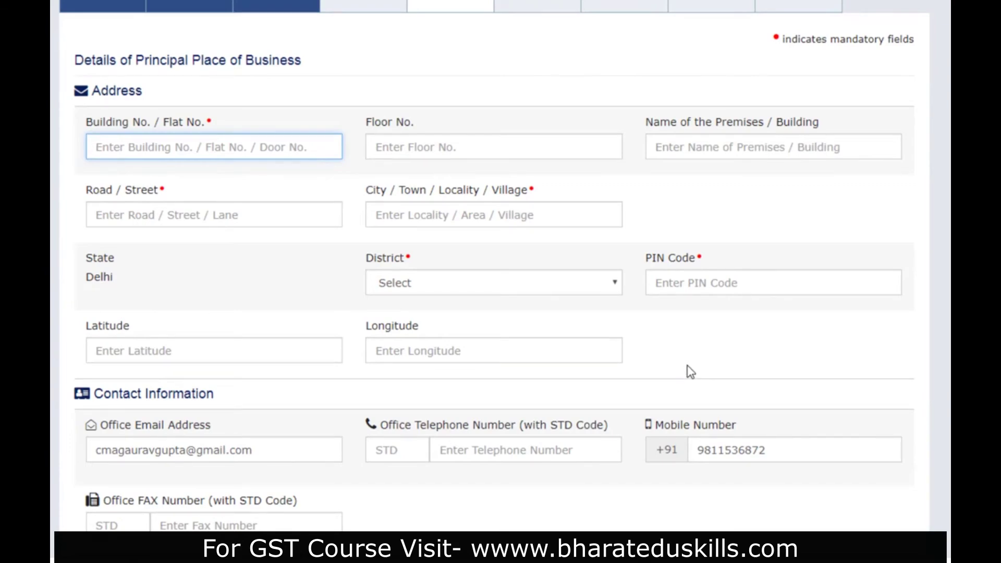
scroll(690, 371, "down", 4)
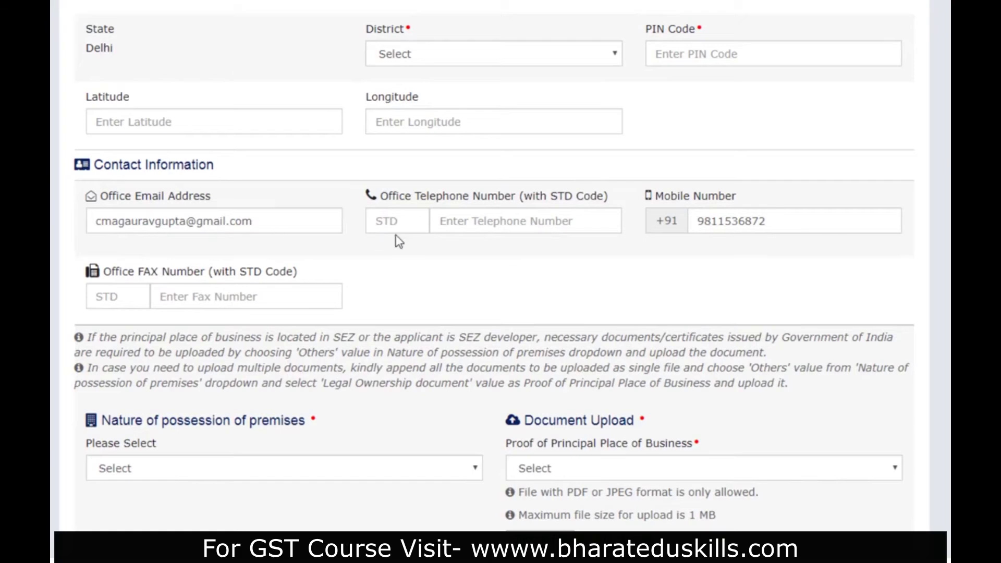
scroll(494, 301, "down", 3)
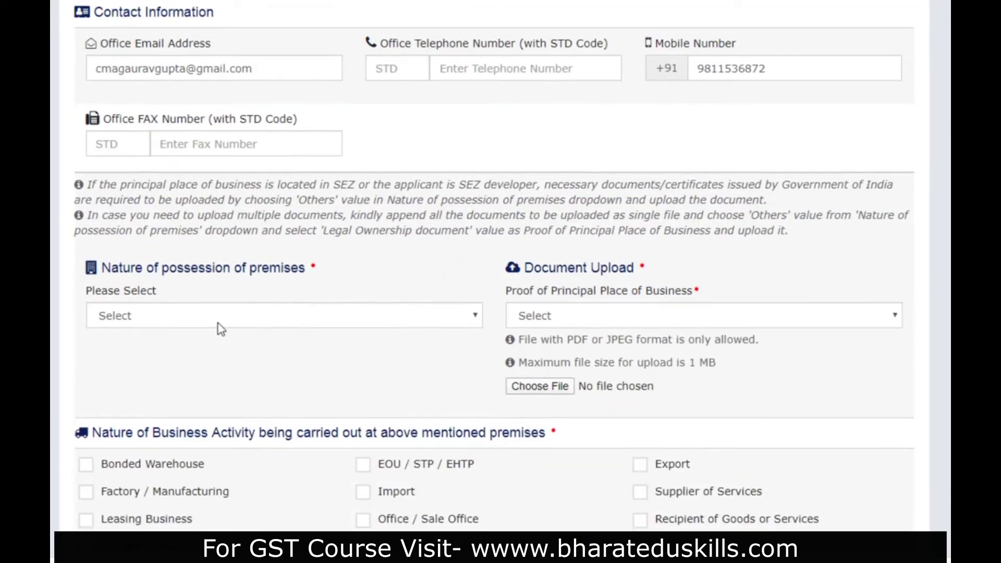
left_click(250, 318)
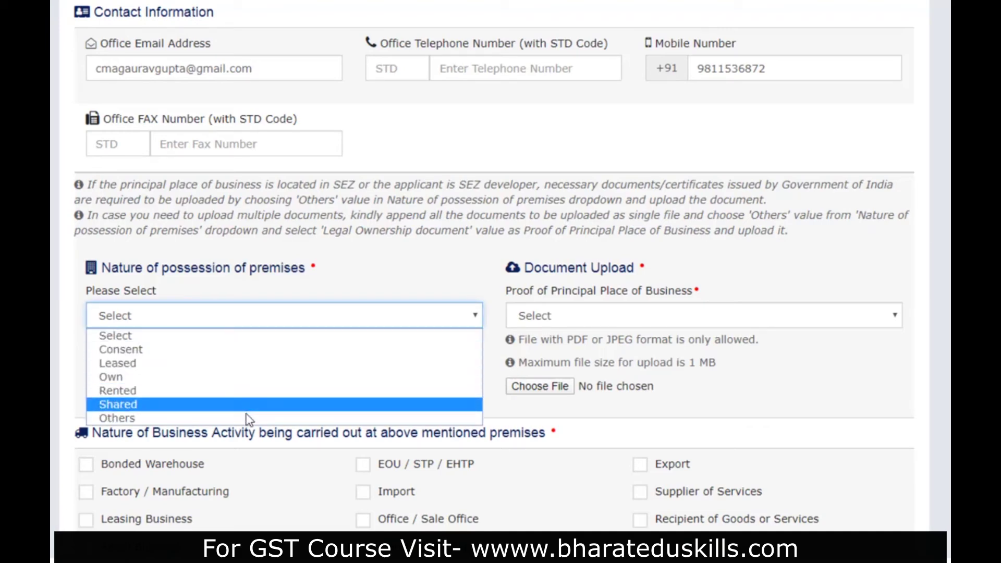
left_click(553, 319)
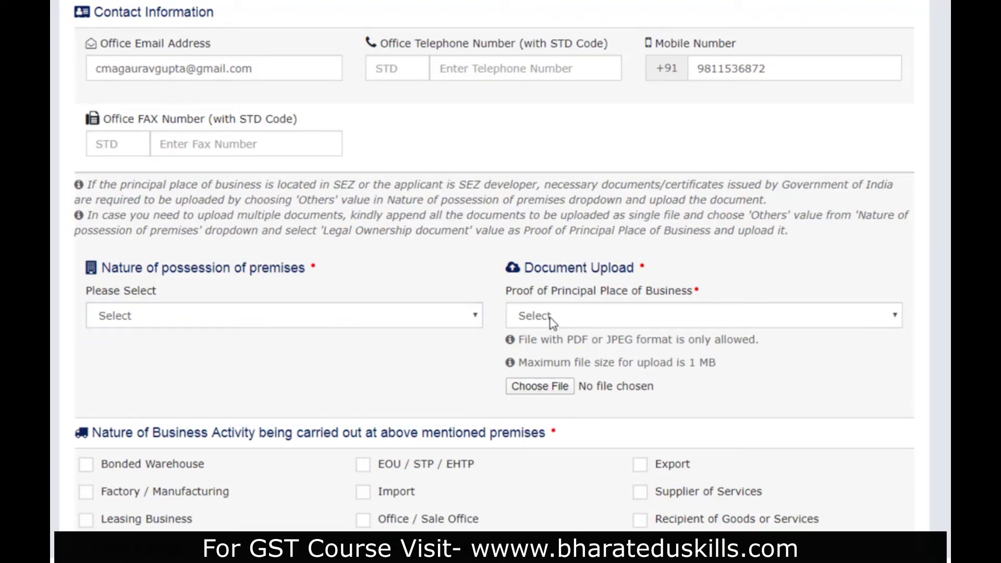
left_click(592, 338)
left_click(269, 319)
left_click(279, 286)
scroll(282, 299, "down", 4)
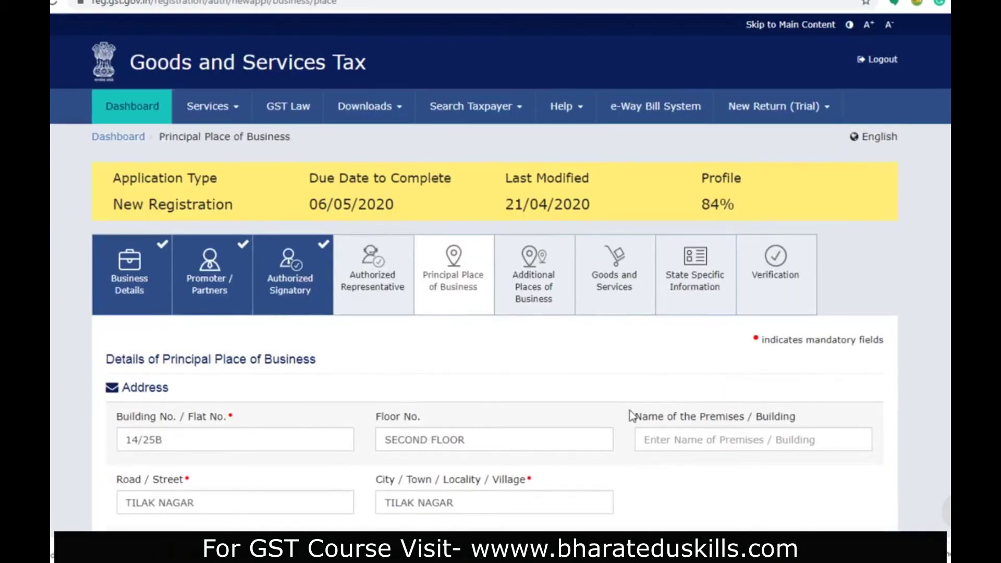
scroll(299, 367, "down", 10)
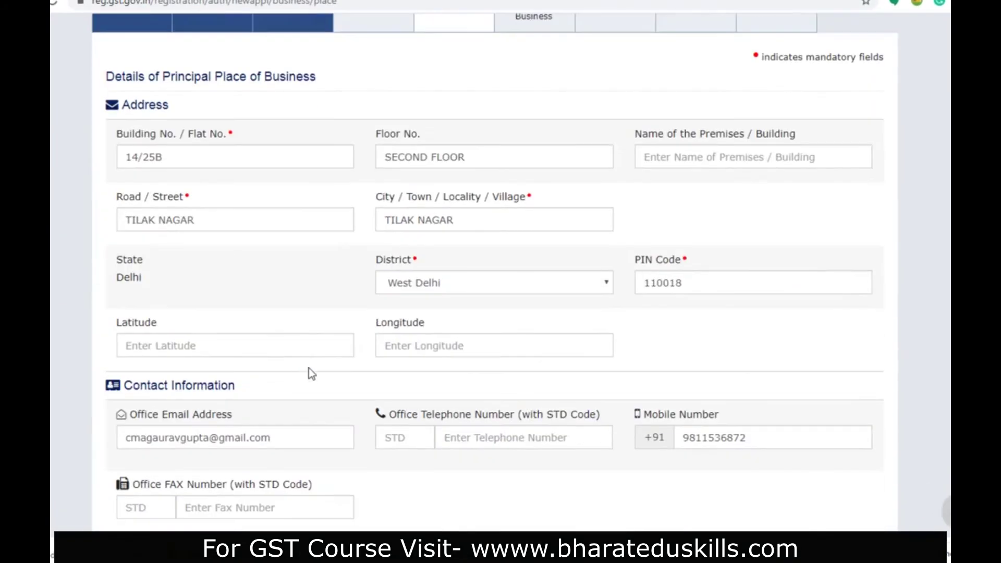
- Set the nature of premises possession to Rented
left_click(264, 455)
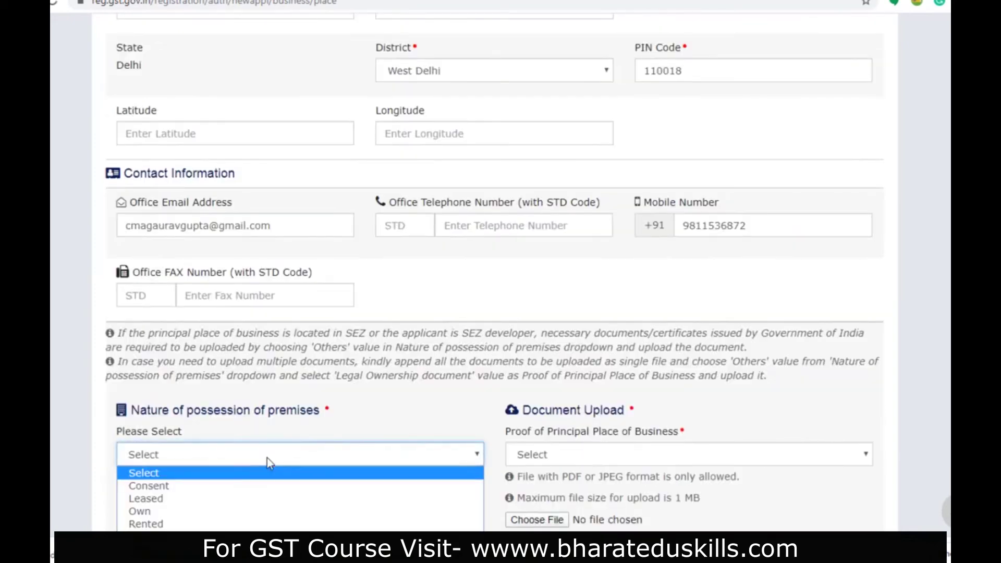
left_click(271, 524)
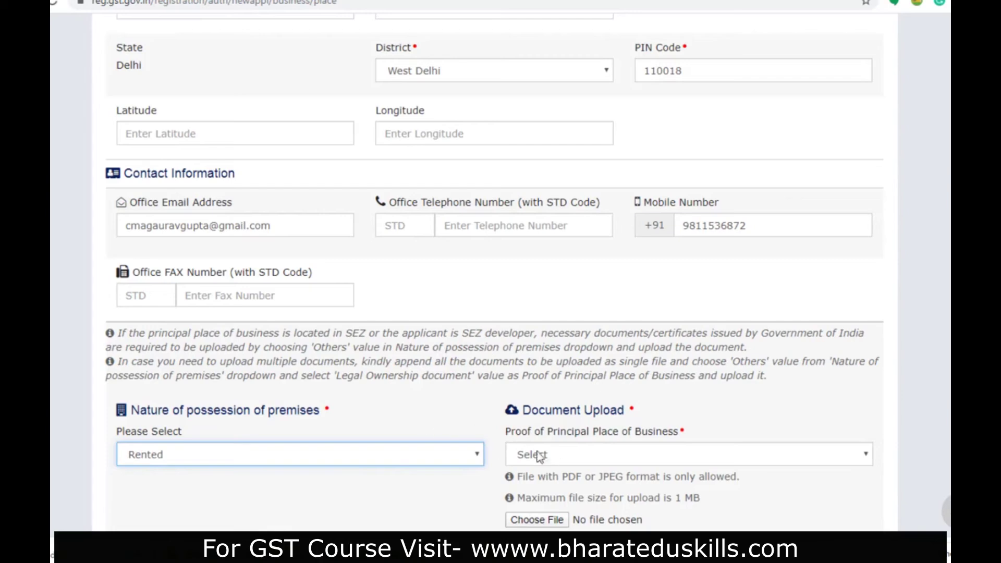
left_click(567, 455)
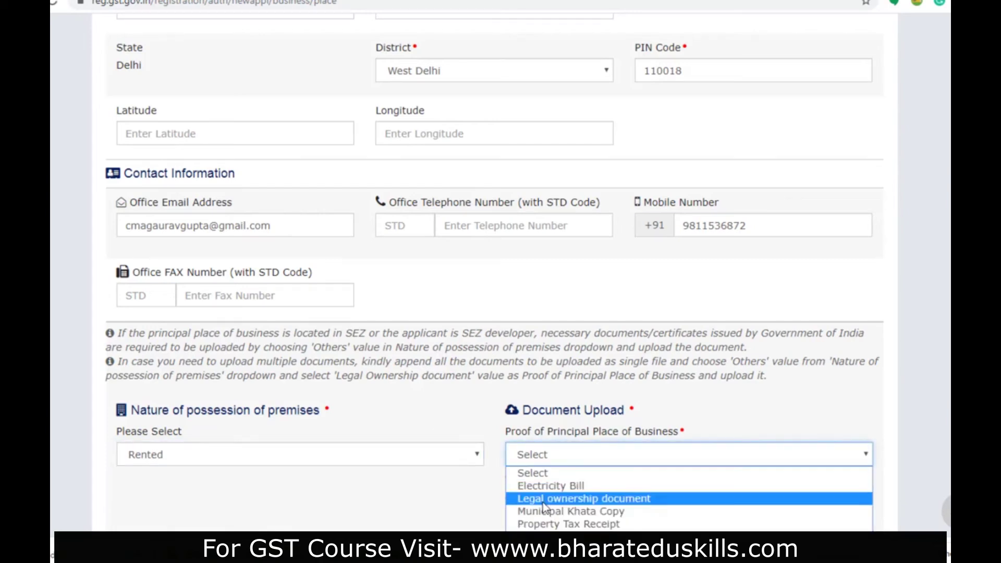
left_click(568, 499)
scroll(530, 339, "down", 3)
- Upload the Electricity Bill as address proof and choose Rent receipt with NOC as second proof
left_click(534, 315)
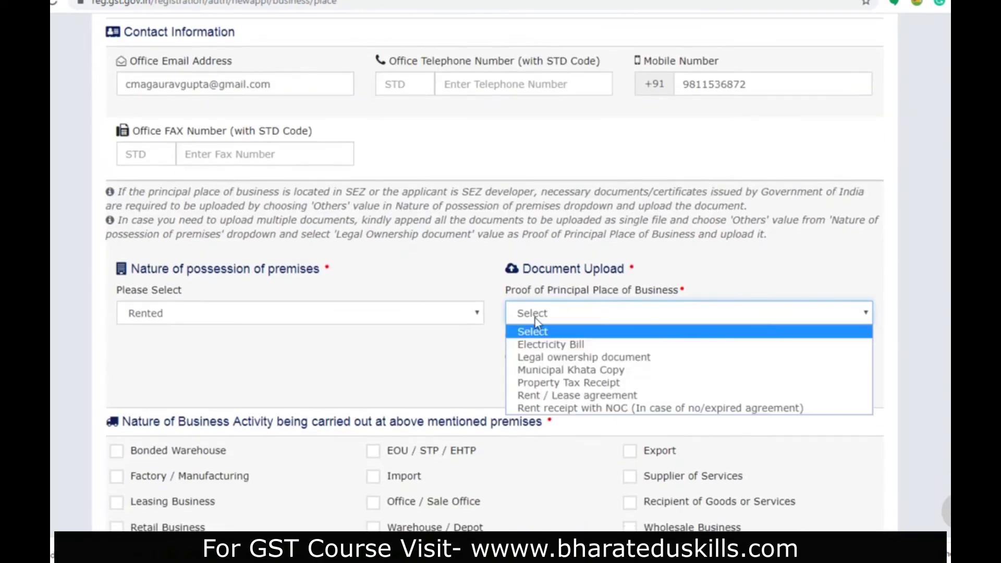
left_click(539, 347)
left_click(540, 383)
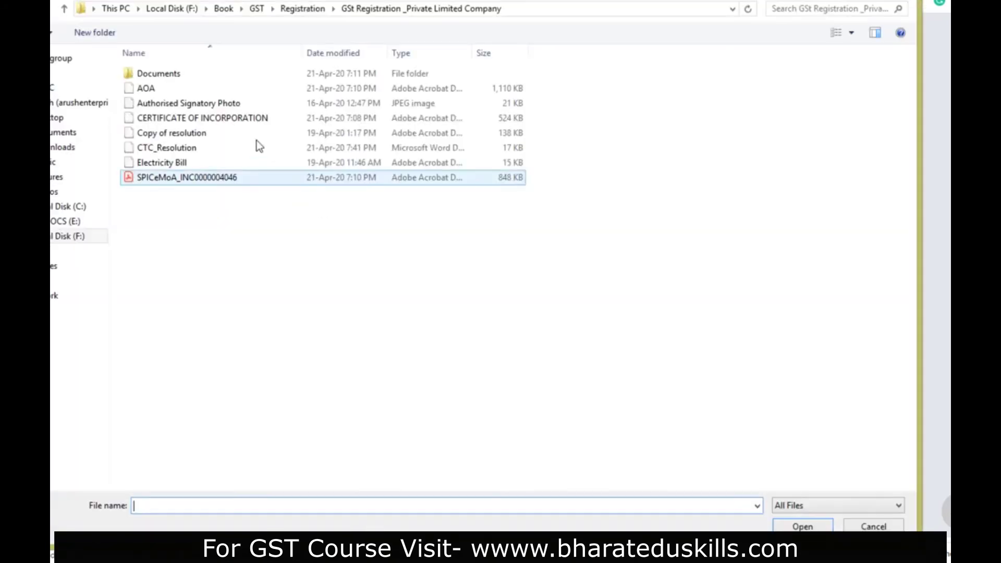
double_click(193, 163)
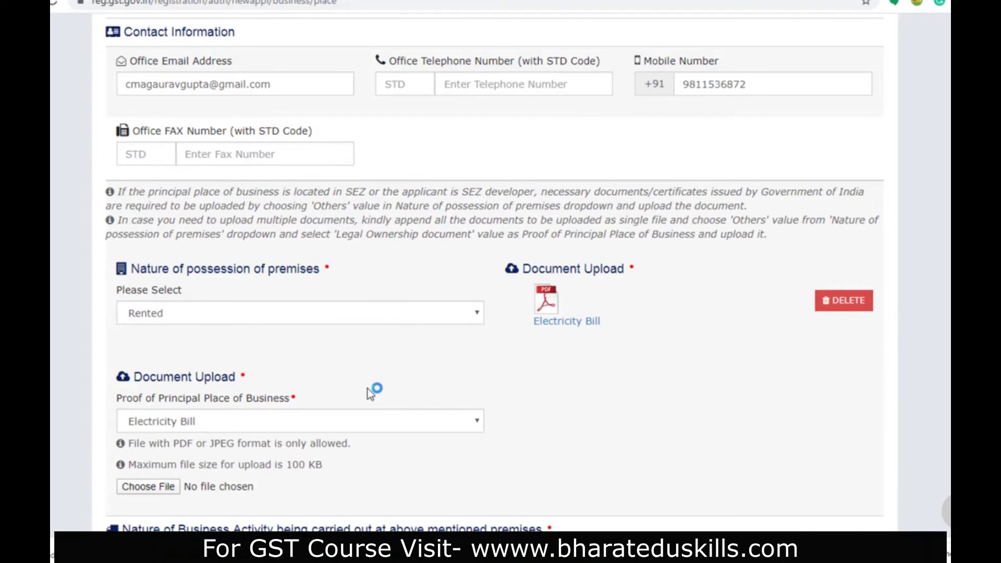
left_click(202, 421)
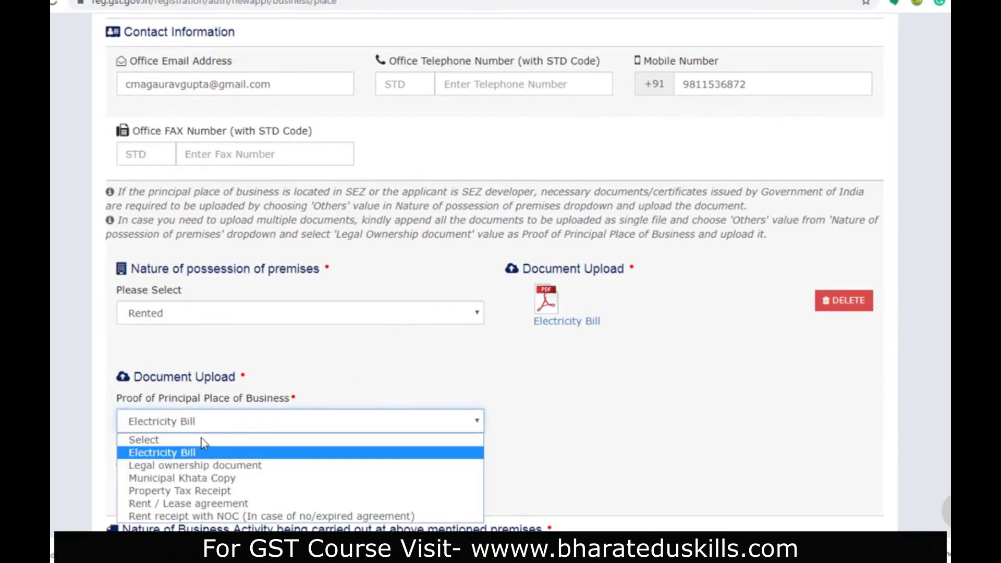
left_click(201, 515)
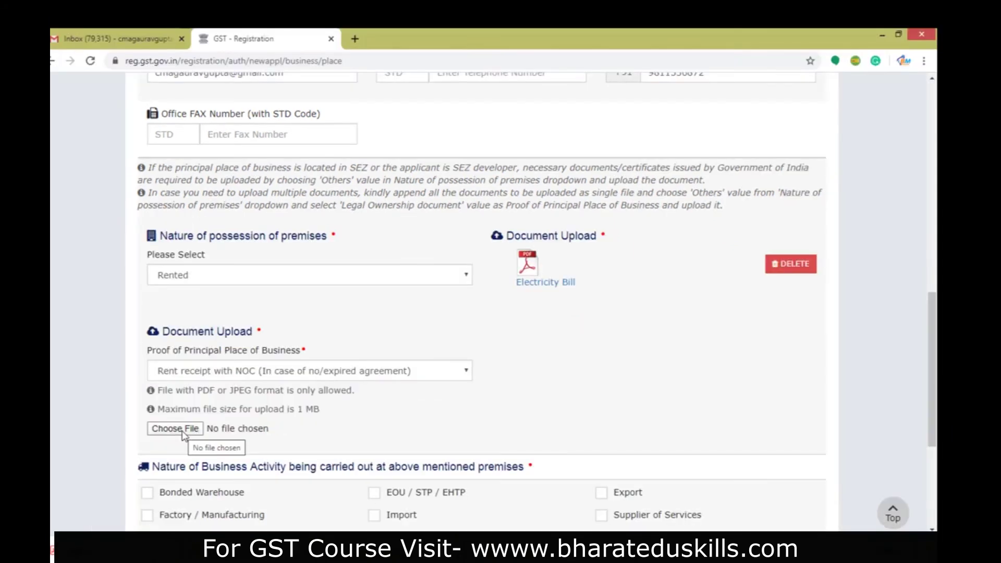
- Upload the rent receipt and NOC file as the second premises proof document
left_click(182, 429)
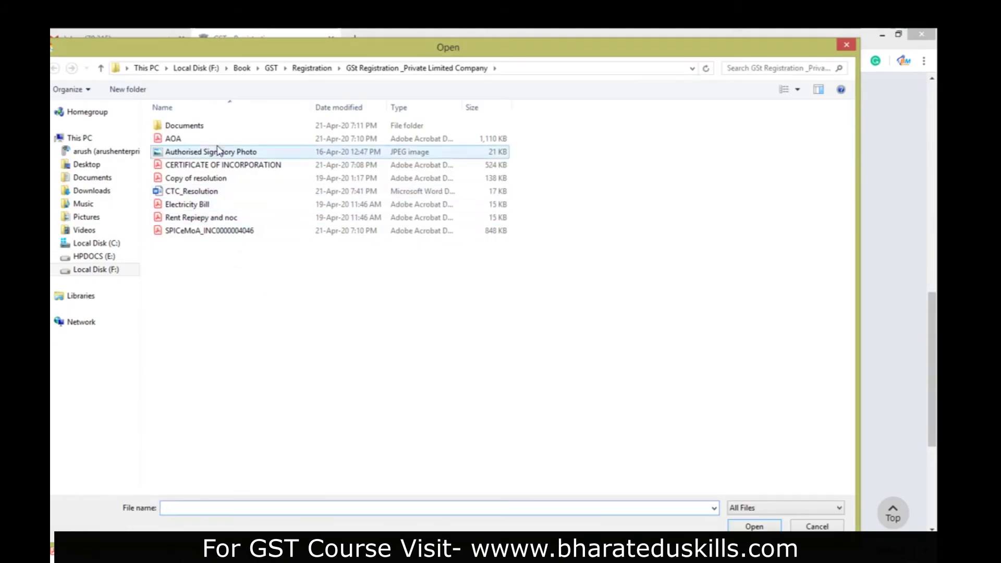
left_click(194, 219)
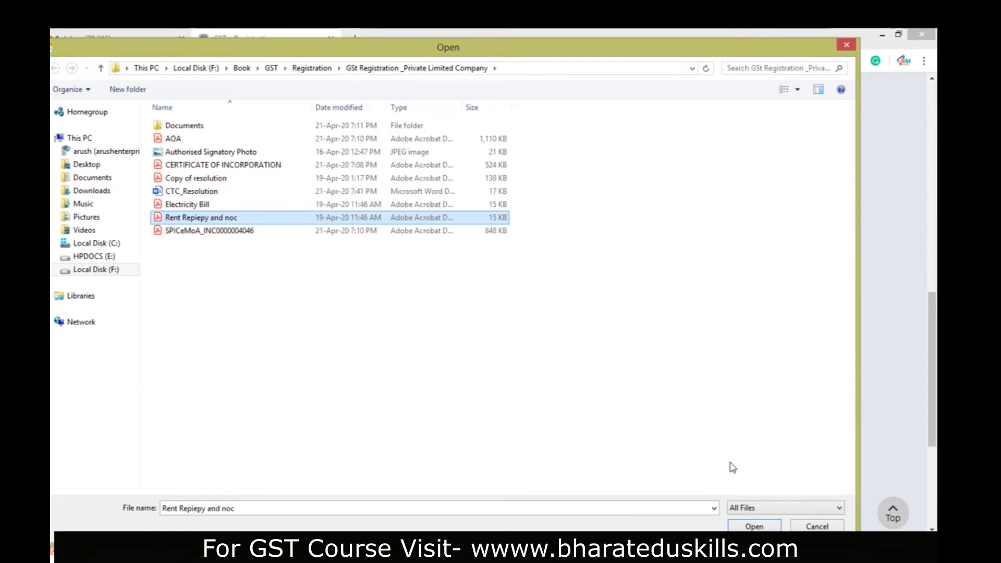
left_click(754, 526)
scroll(644, 460, "down", 3)
scroll(644, 460, "up", 1)
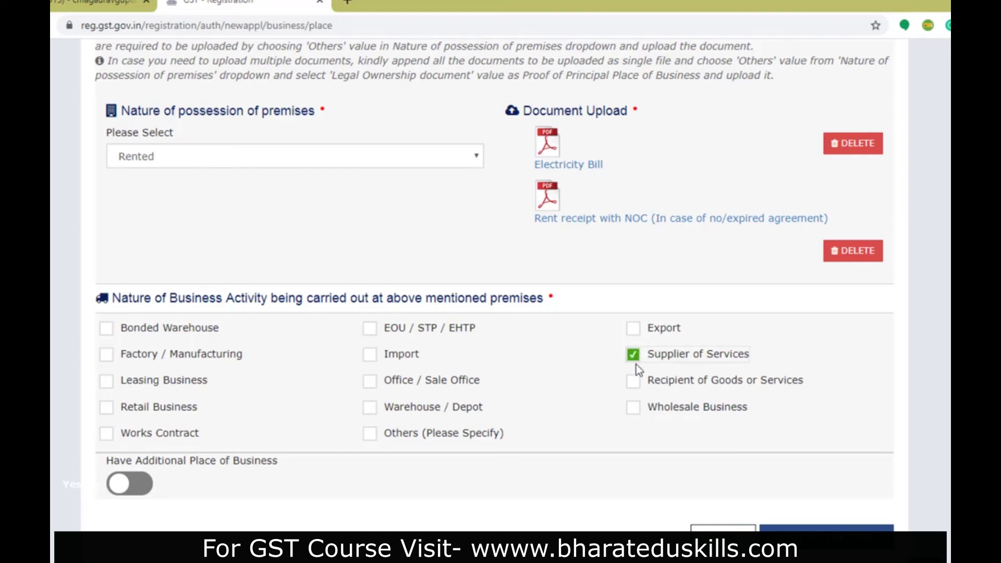
- Tick Recipient of Goods or Services as a business activity and save the principal place details
left_click(634, 383)
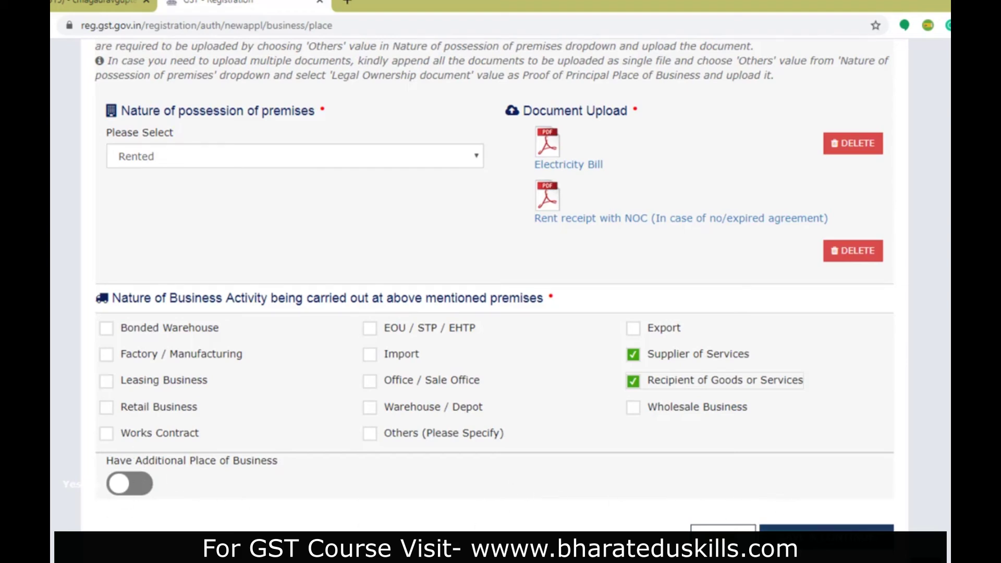
left_click(826, 527)
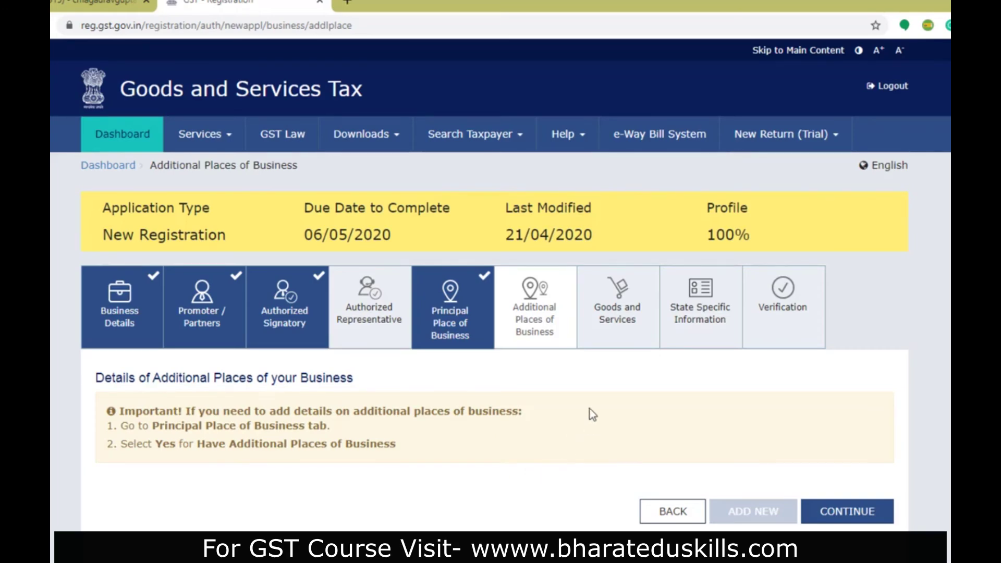
- Search HSN chapters for 'electron' and add 8542 Electronic Integrated Circuits to the goods list
left_click(858, 512)
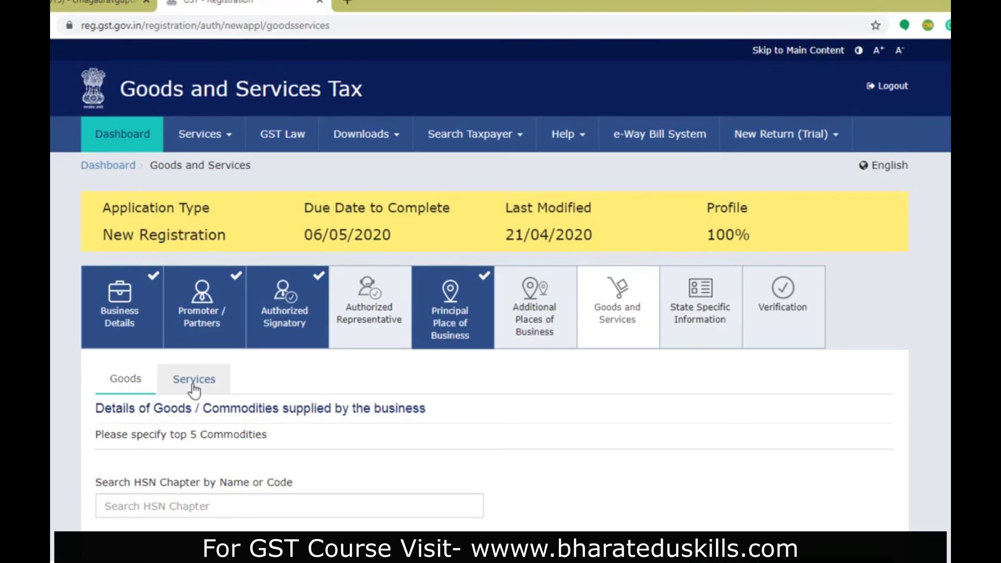
left_click(181, 505)
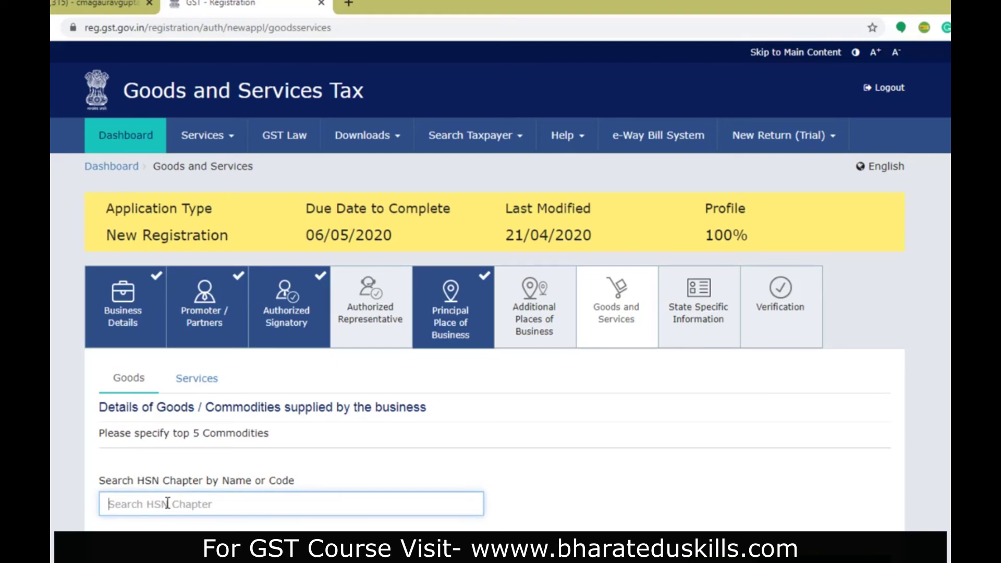
type("electron")
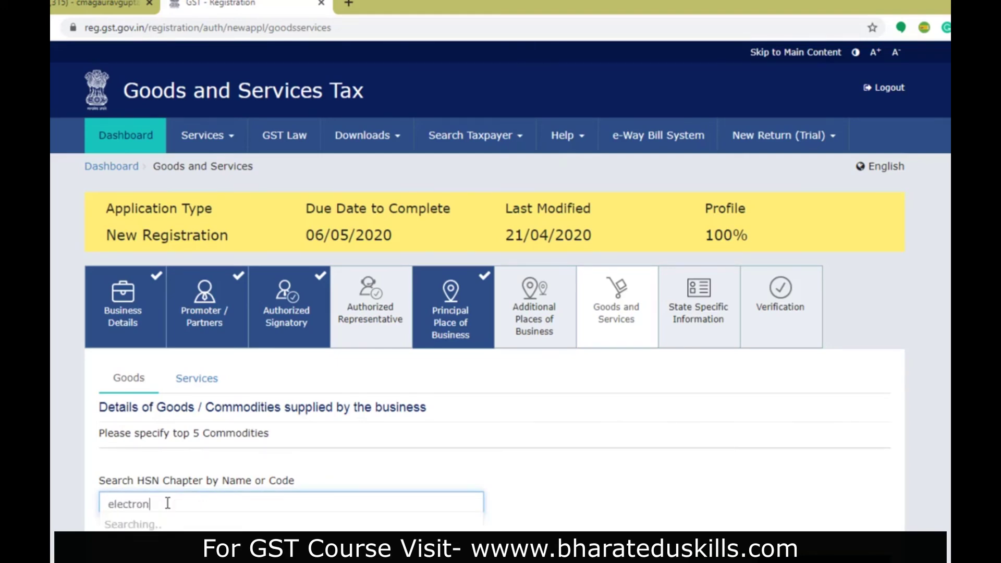
scroll(168, 508, "down", 2)
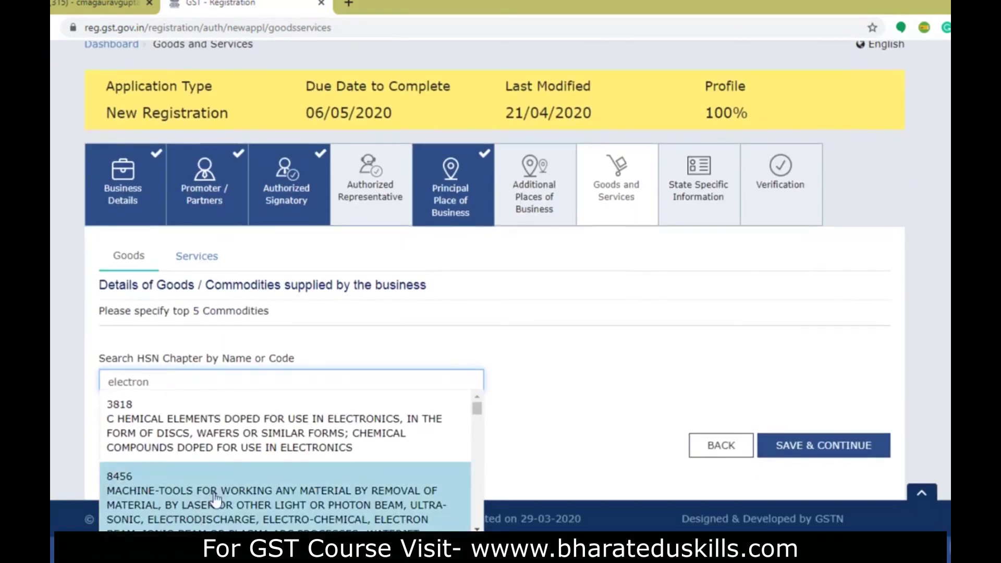
scroll(239, 485, "down", 4)
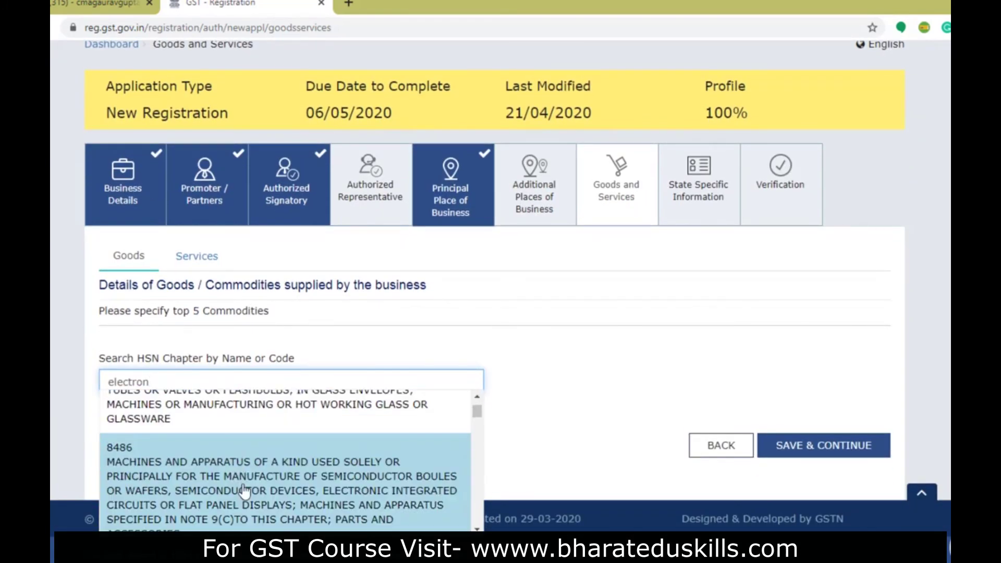
scroll(263, 501, "down", 5)
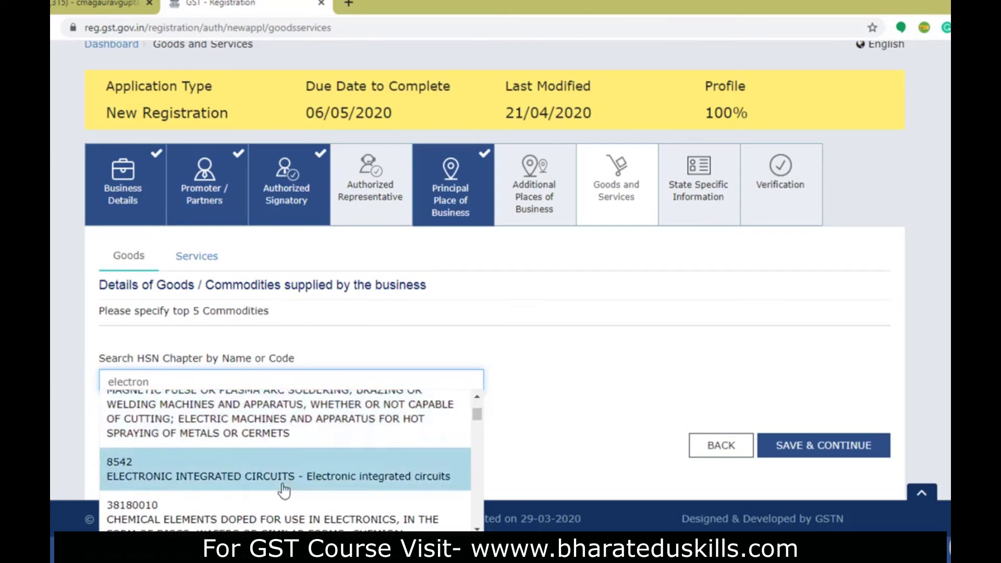
left_click(269, 408)
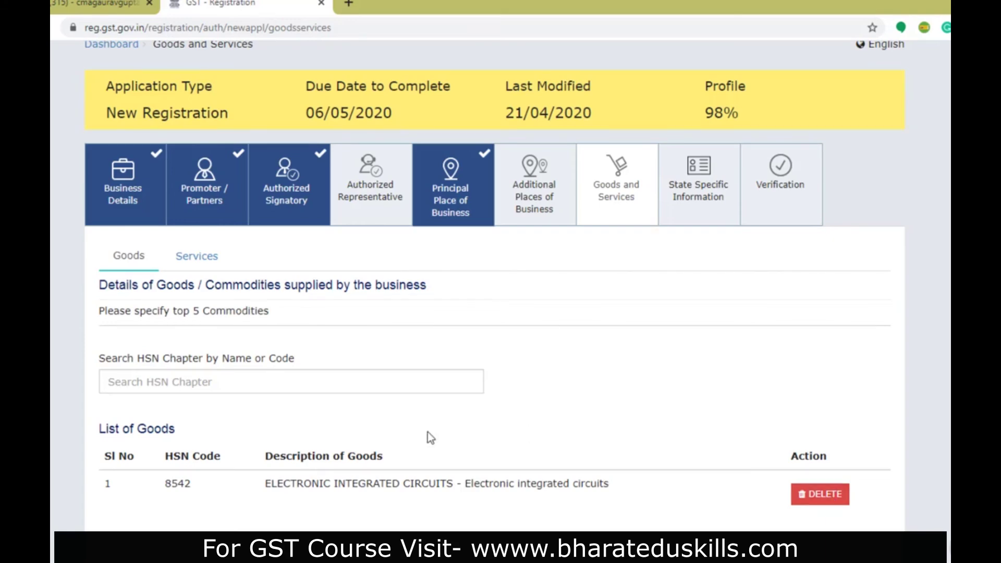
- Delete the 8542 goods entry and add service 998311 management consulting via a 'consulting' search
left_click(828, 498)
left_click(534, 261)
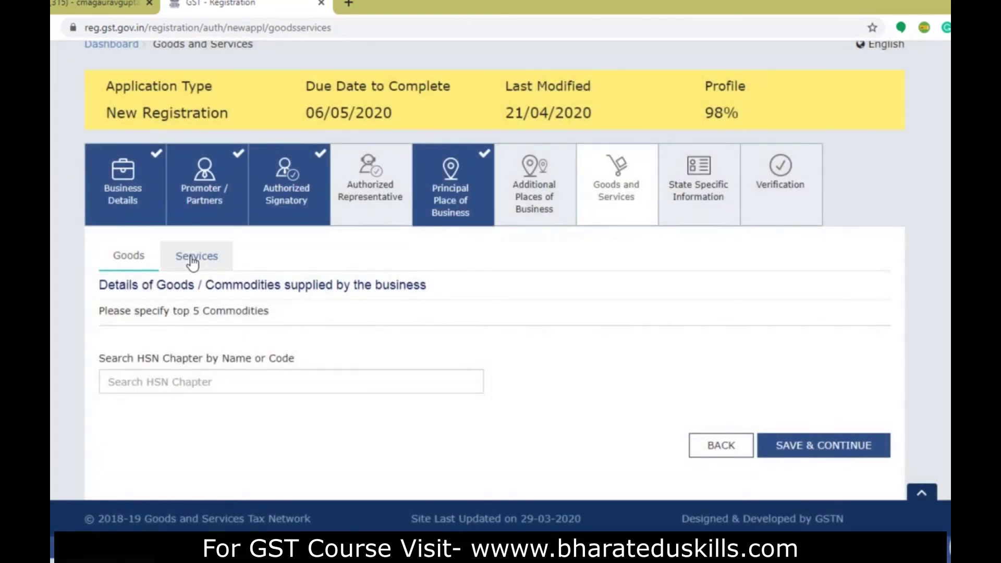
left_click(191, 259)
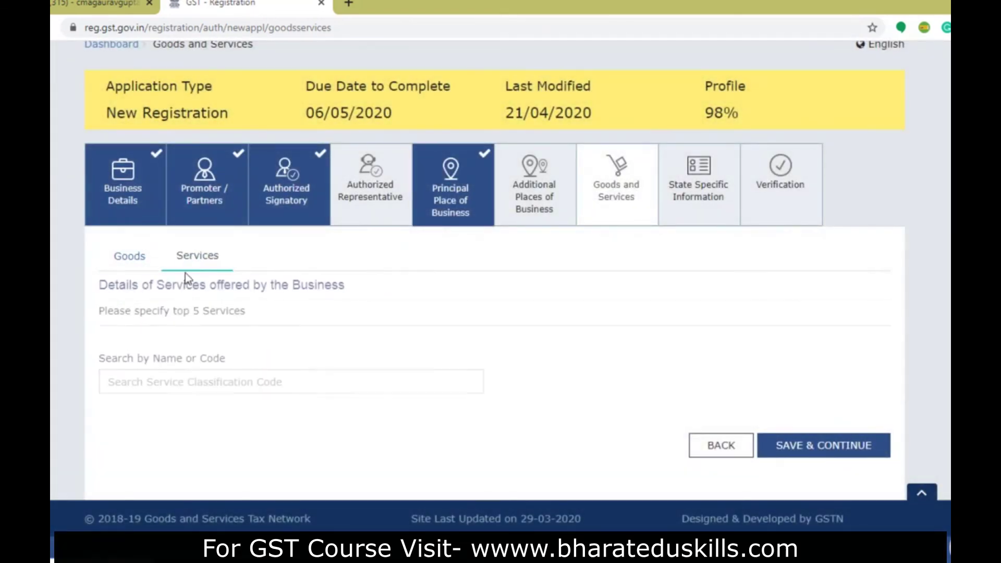
left_click(187, 377)
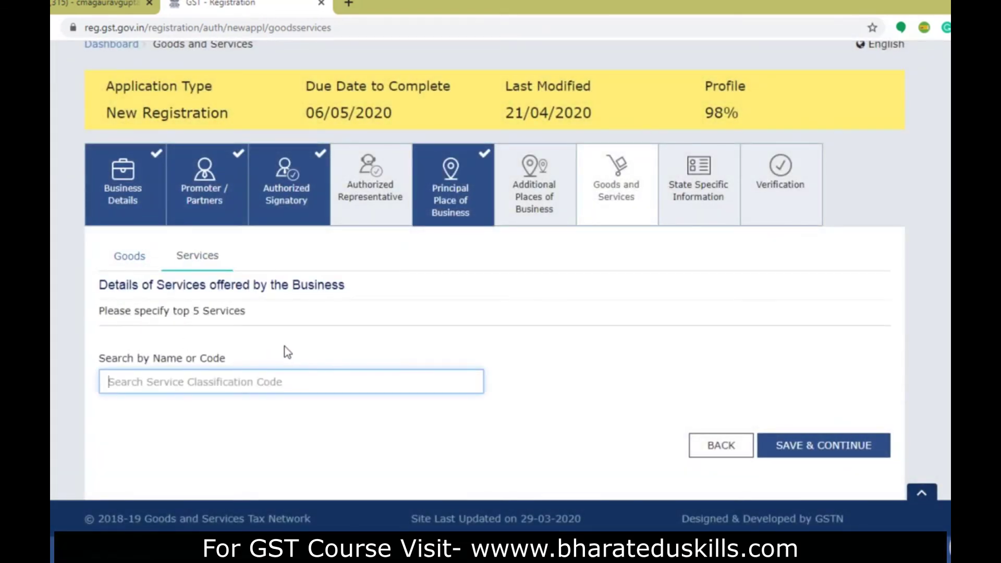
type("consul")
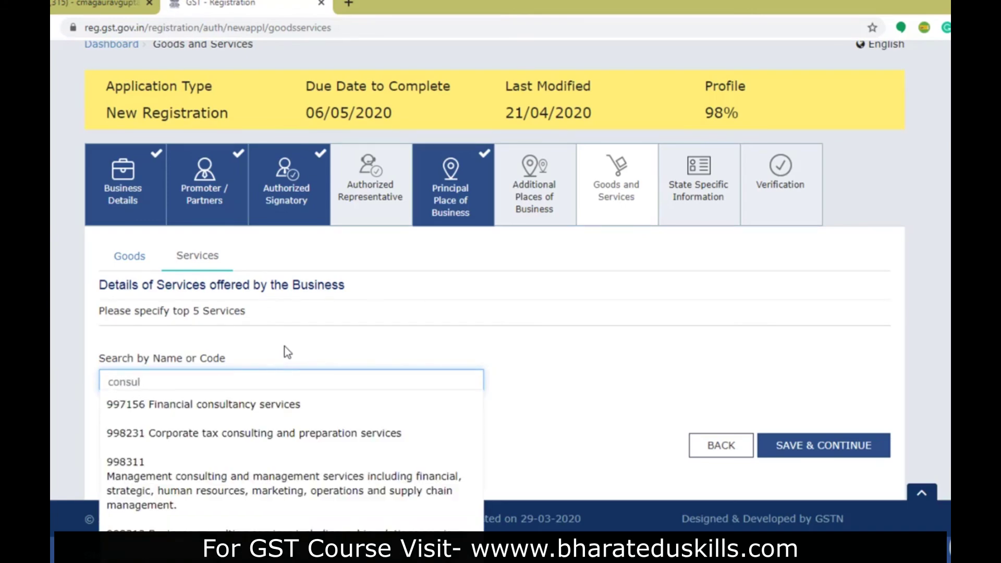
type("ting")
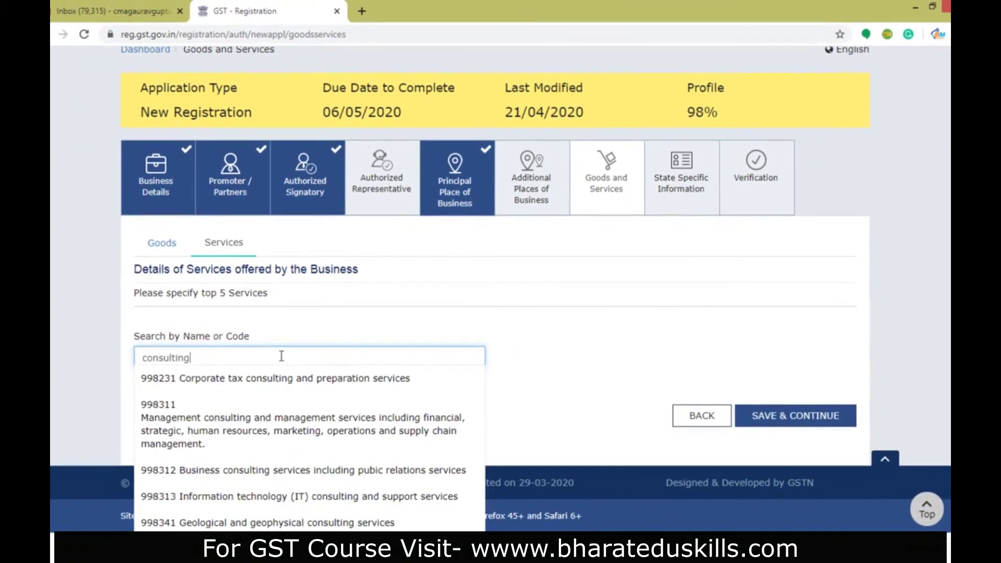
left_click(280, 436)
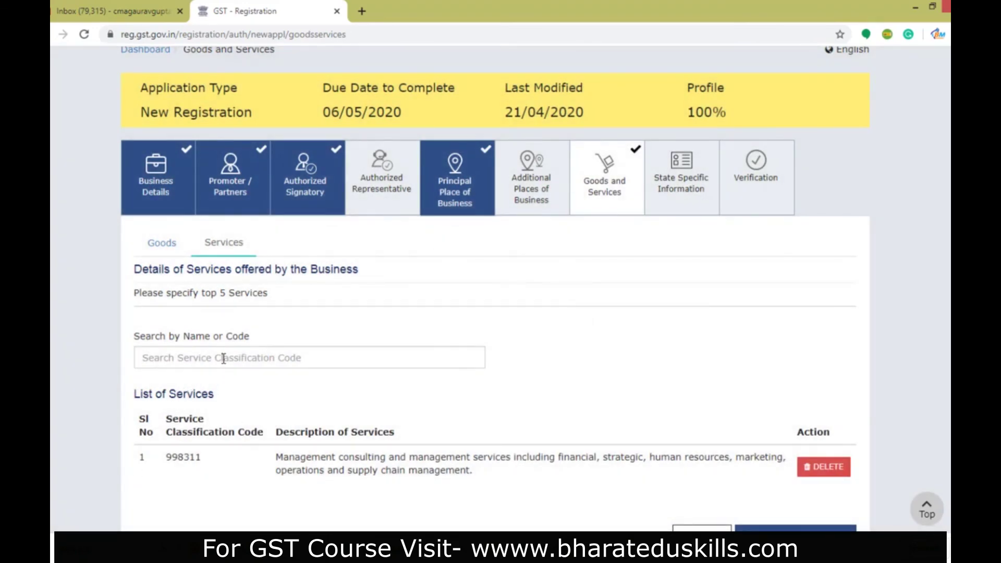
- Add service 998212 legal advisory via a 'legal' search and save the goods and services step
left_click(223, 358)
type("re")
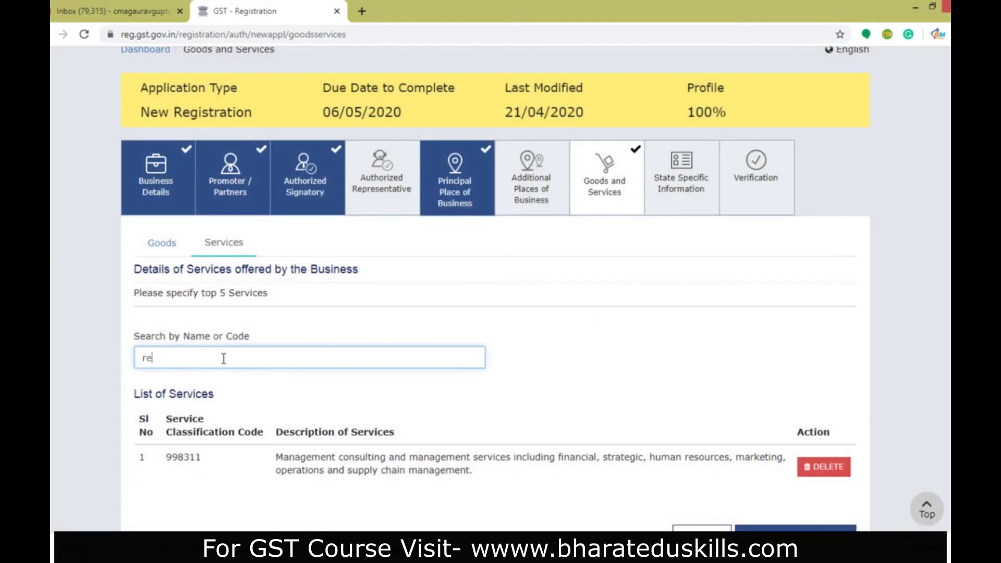
type("[air")
key("BackSpace")
key("BackSpace")
key("BackSpace")
key("BackSpace")
key("BackSpace")
key("BackSpace")
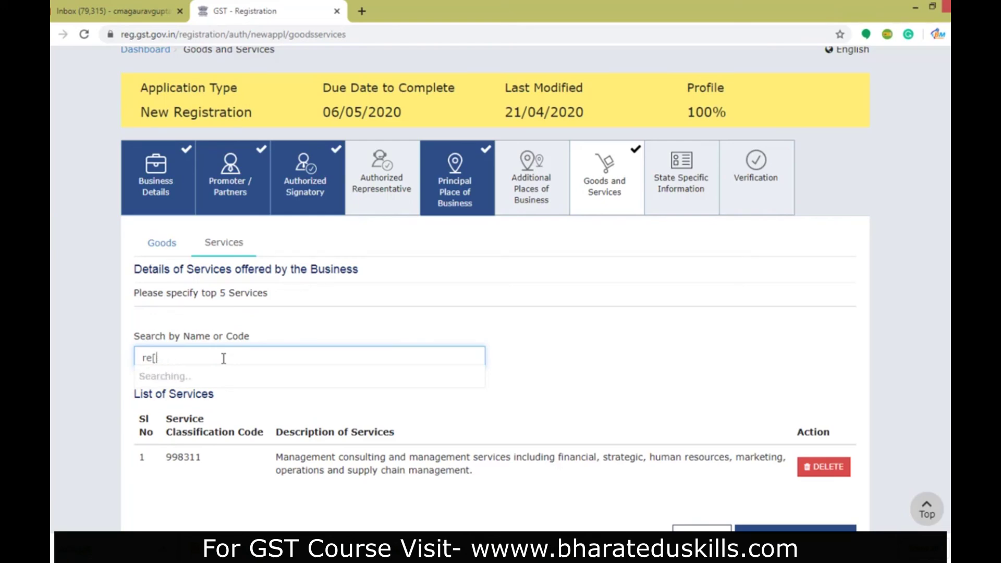
type("legal")
left_click(187, 441)
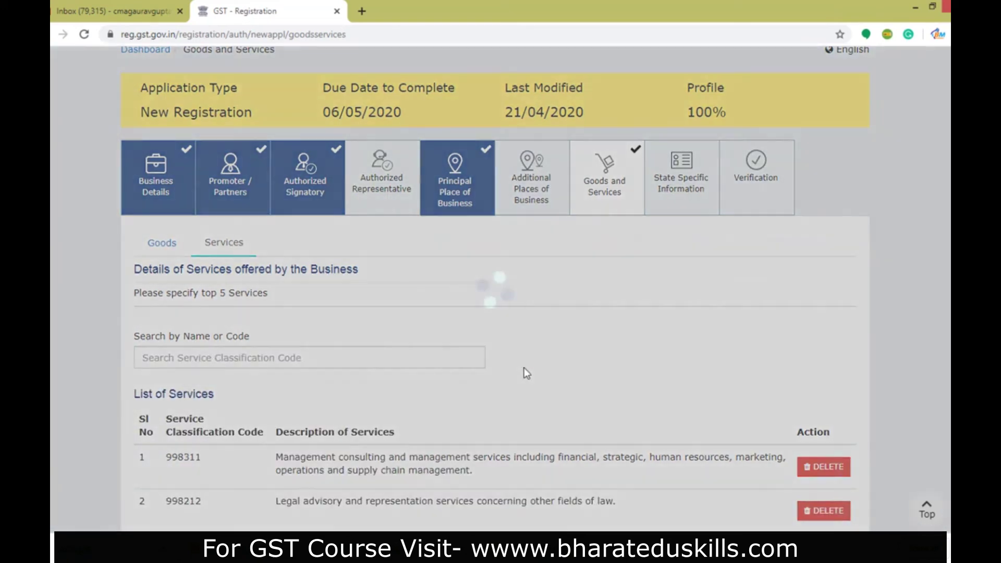
scroll(511, 384, "down", 3)
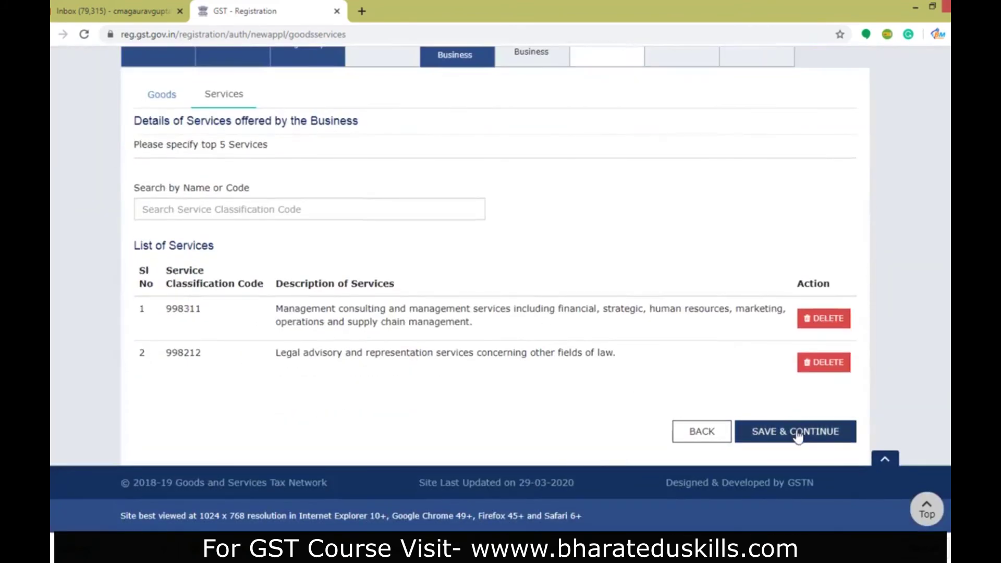
left_click(797, 435)
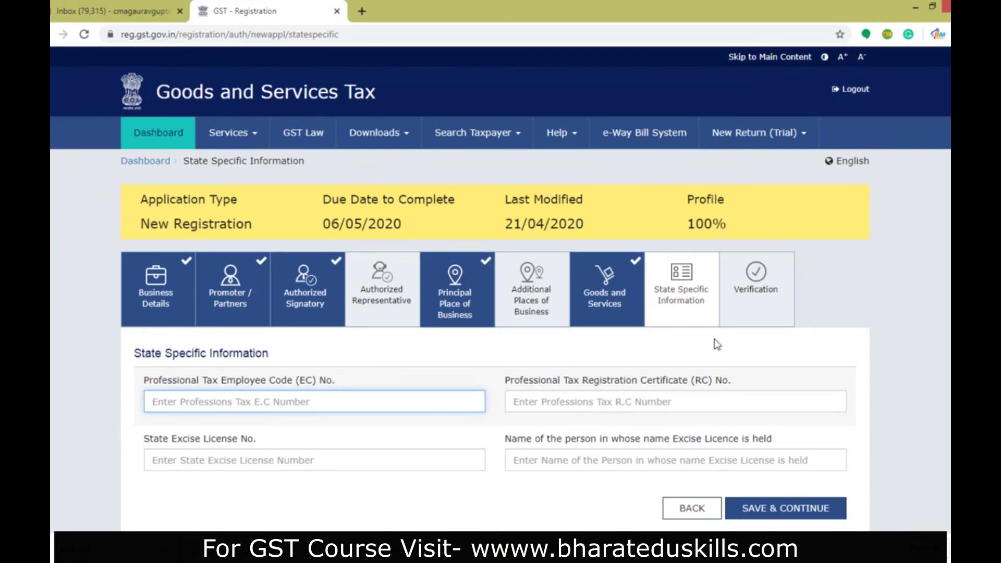
- Skip the blank State Specific Information step and return to Business Details
left_click(157, 295)
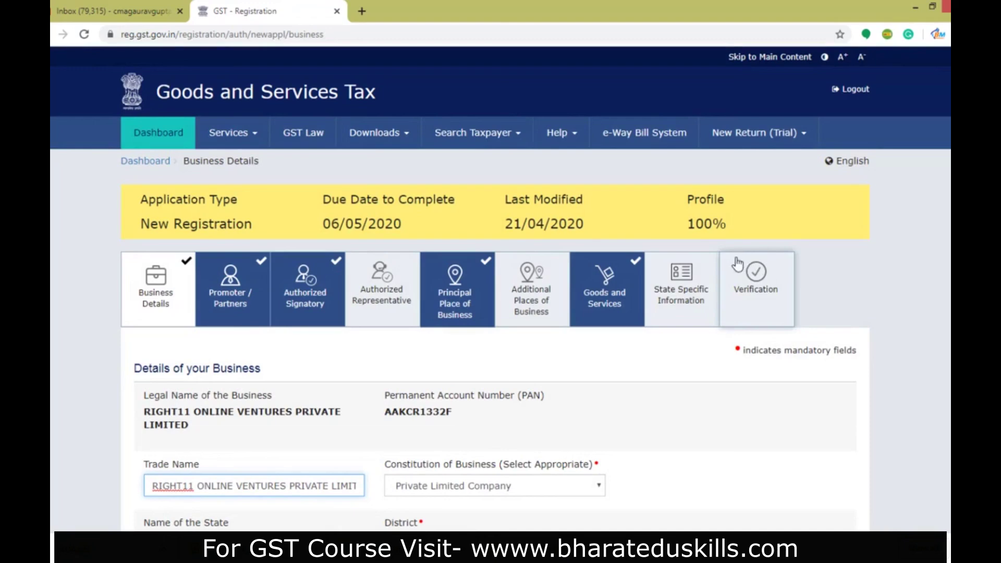
- Affirm the declaration, select the first director as authorized signatory, and set place to NEW DELHI
left_click(758, 292)
scroll(565, 442, "down", 5)
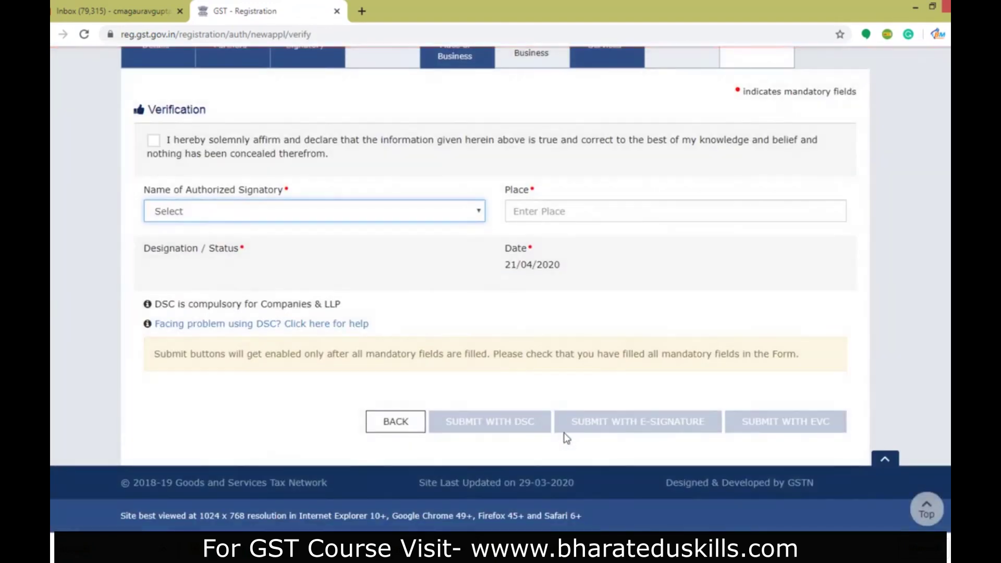
left_click(153, 140)
left_click(182, 213)
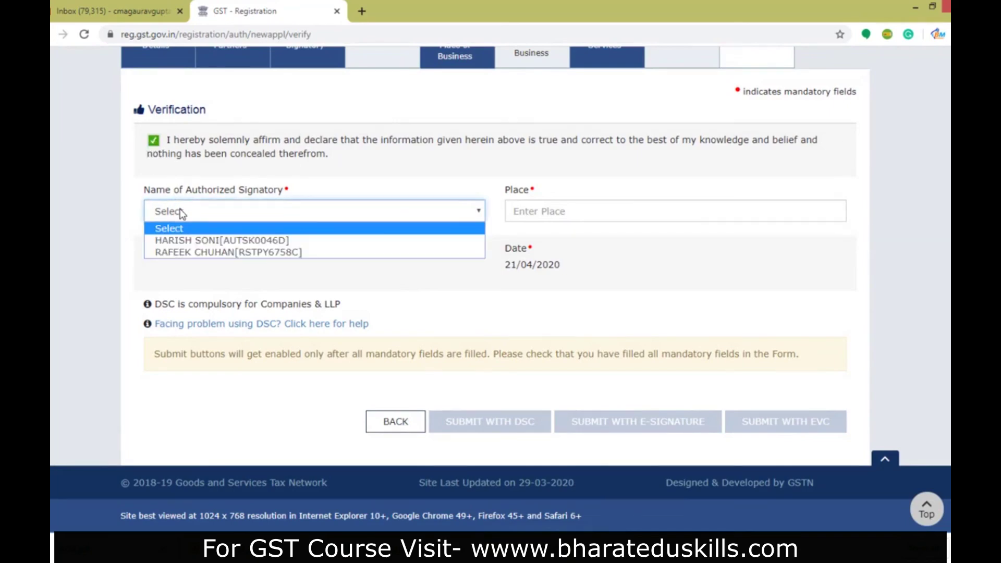
left_click(194, 249)
left_click(561, 211)
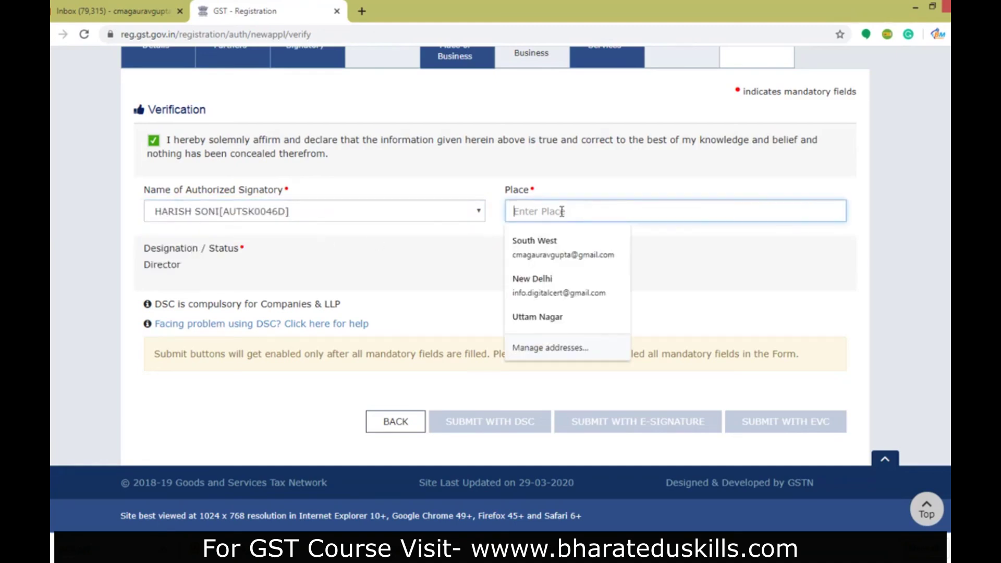
type("NEW DELHI")
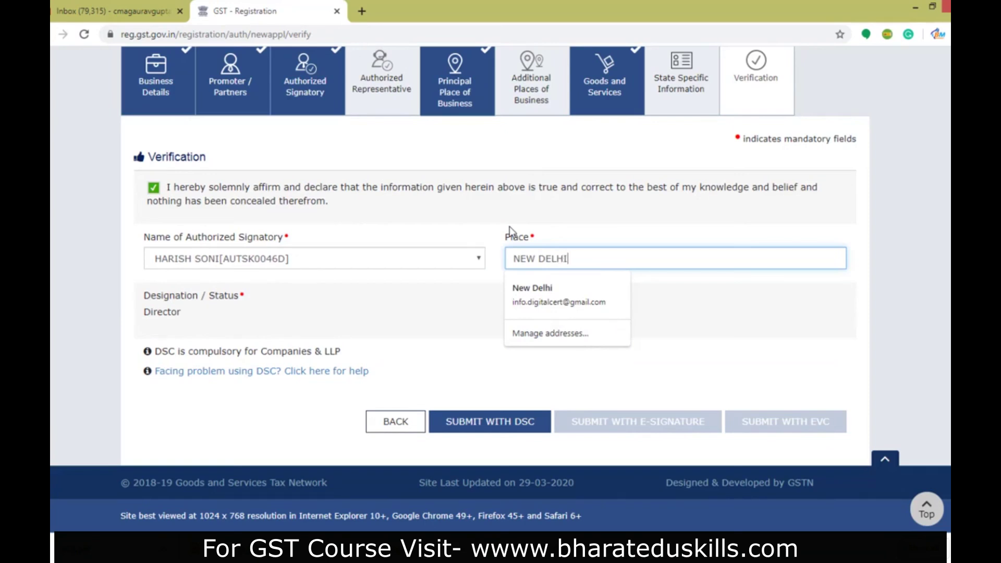
key("Tab")
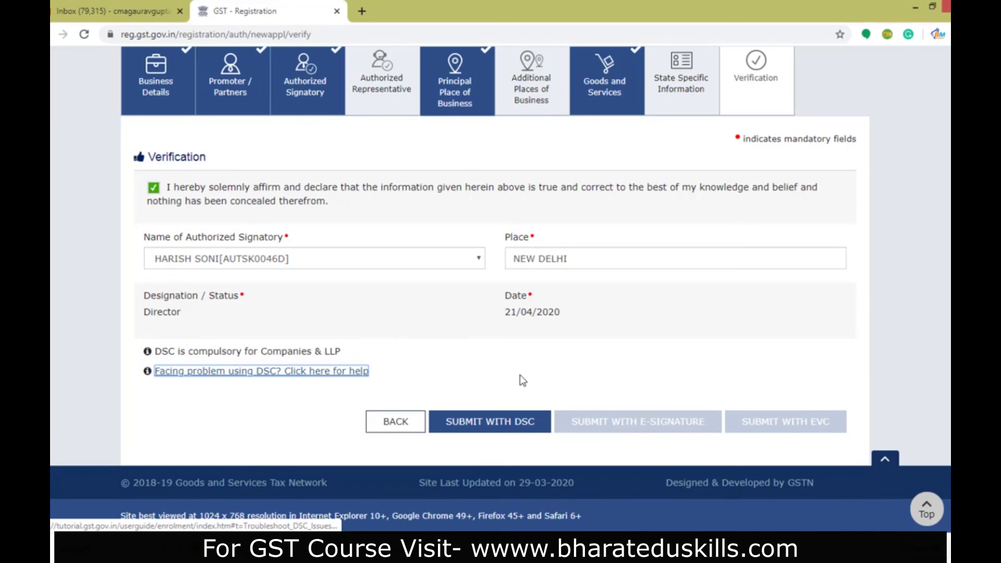
- Submit with DSC and confirm, which returns a 'DSC not registered' error
left_click(465, 425)
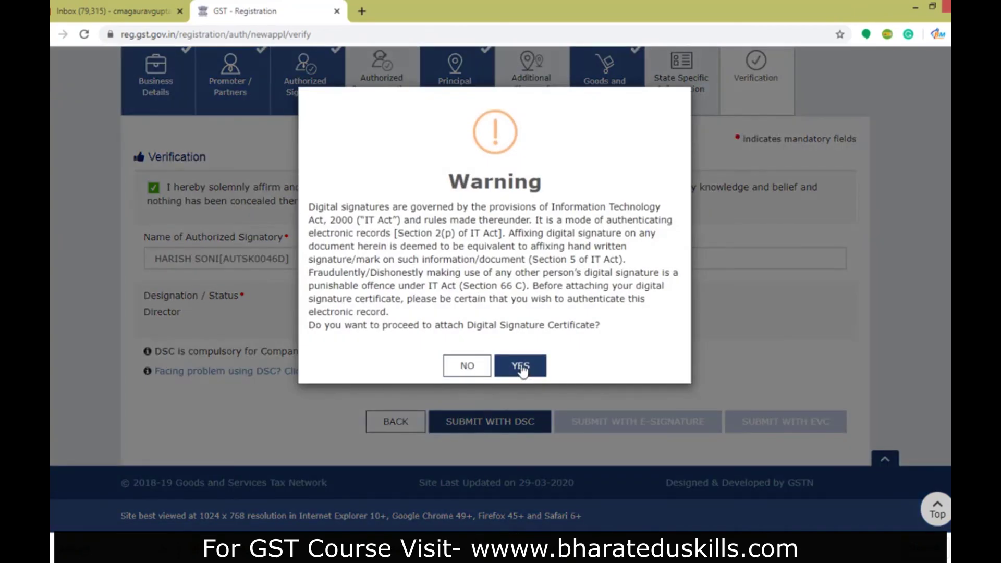
left_click(521, 366)
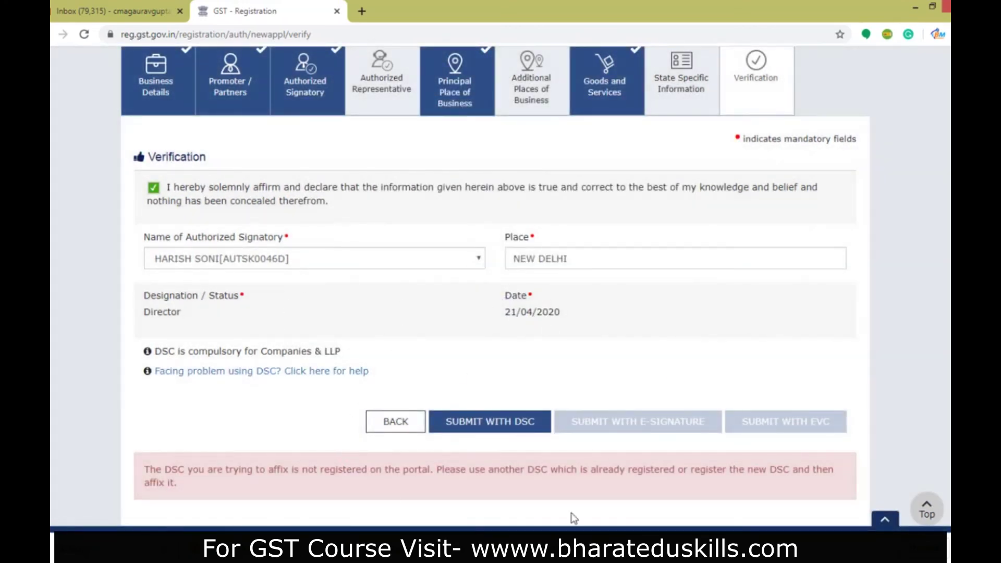
scroll(614, 365, "down", 1)
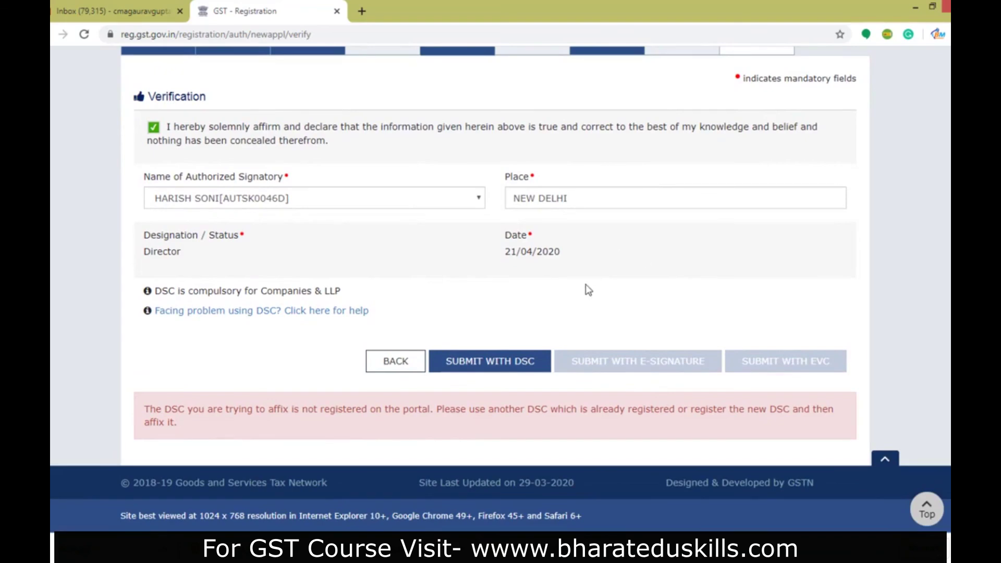
scroll(767, 343, "up", 3)
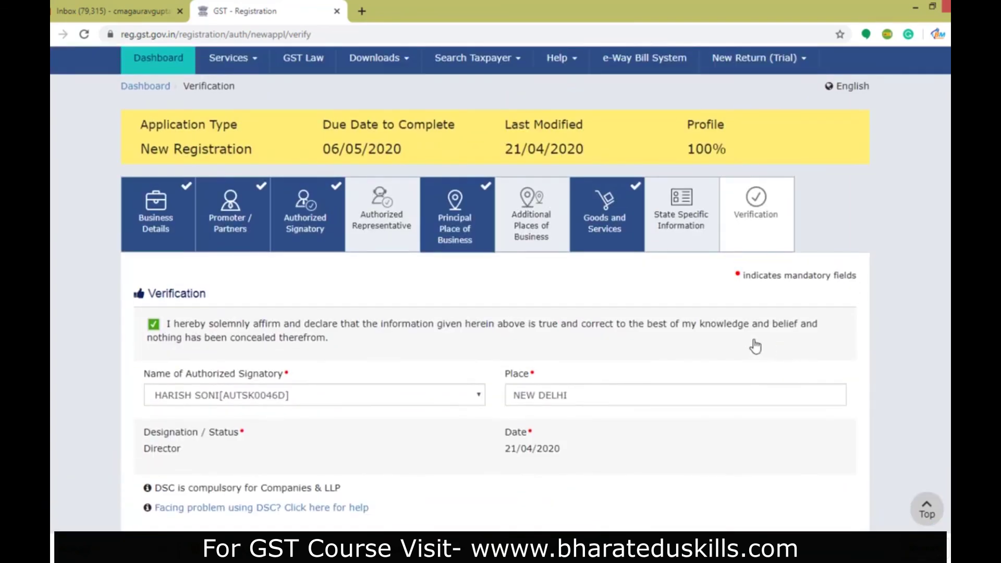